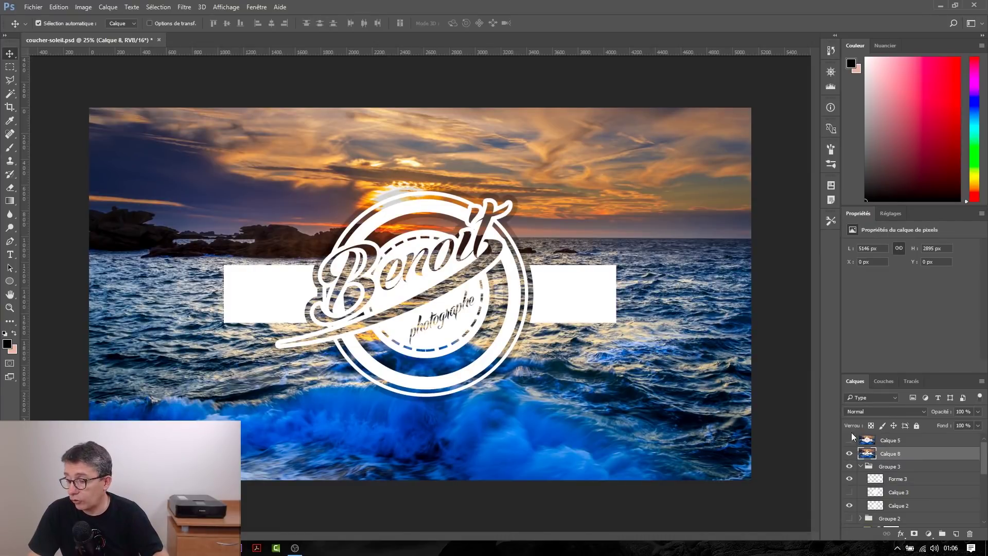
- Compare the two finished logo examples by toggling the visibility of layers Calque 8 and Calque 5
{"action": "left_click", "coordinate": [850, 453]}
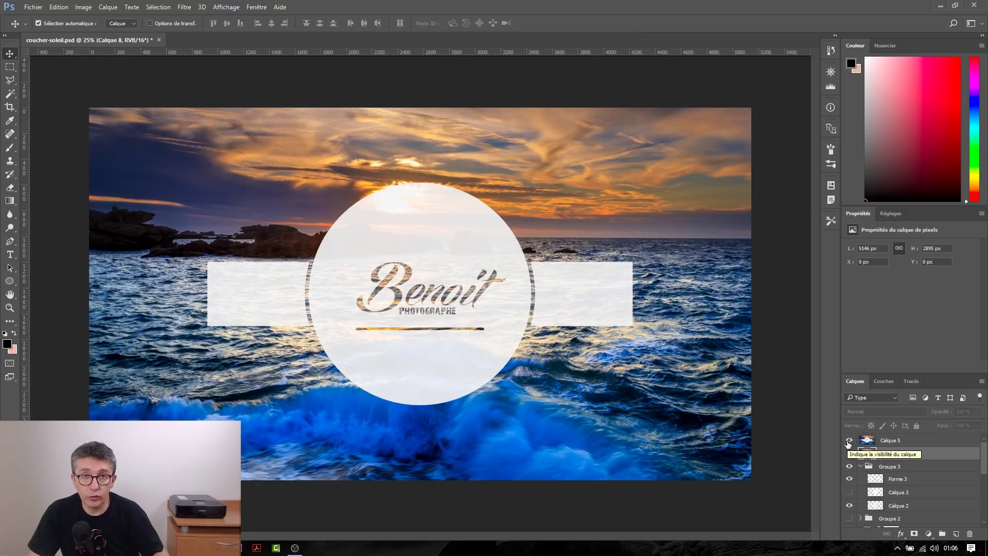
{"action": "left_click", "coordinate": [848, 442]}
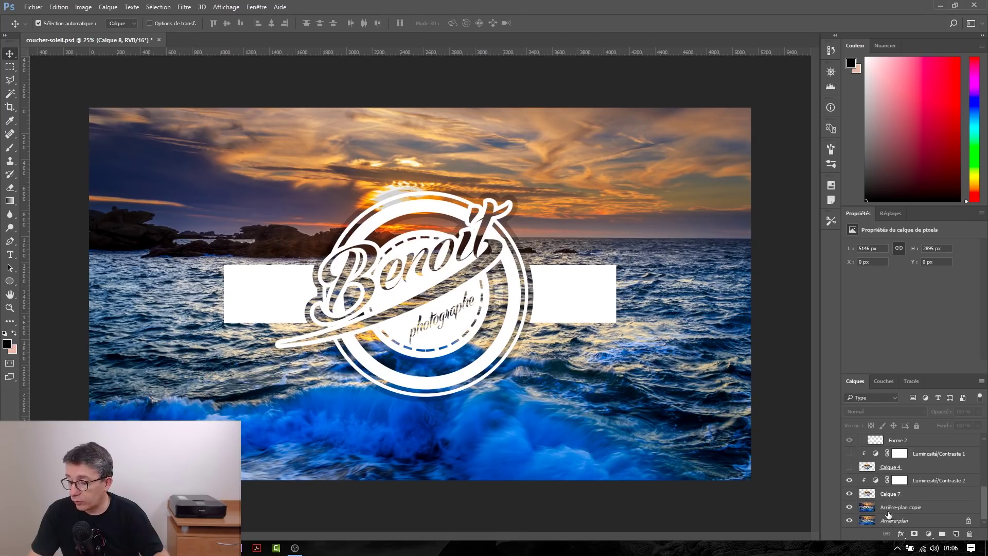
- Copy the whole Arrière-plan copie image into a new document and merge it down onto the background
{"action": "left_click", "coordinate": [889, 510]}
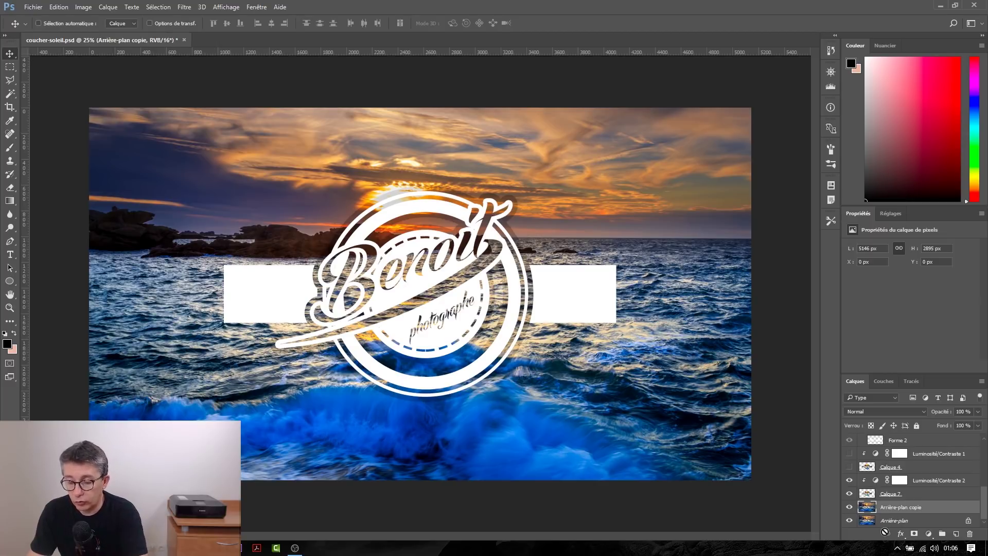
{"action": "key", "text": "ctrl+a"}
{"action": "key", "text": "ctrl+n"}
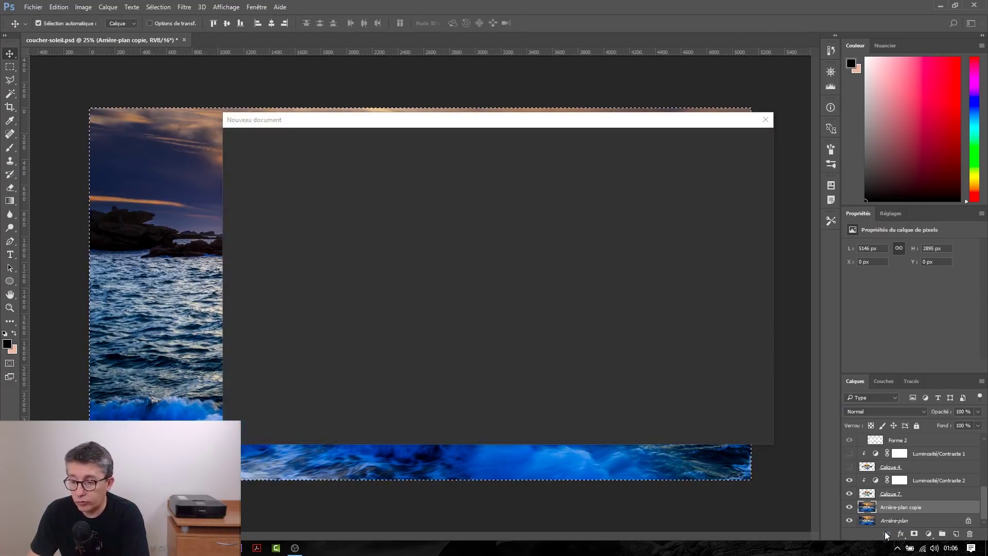
{"action": "key", "text": "Return"}
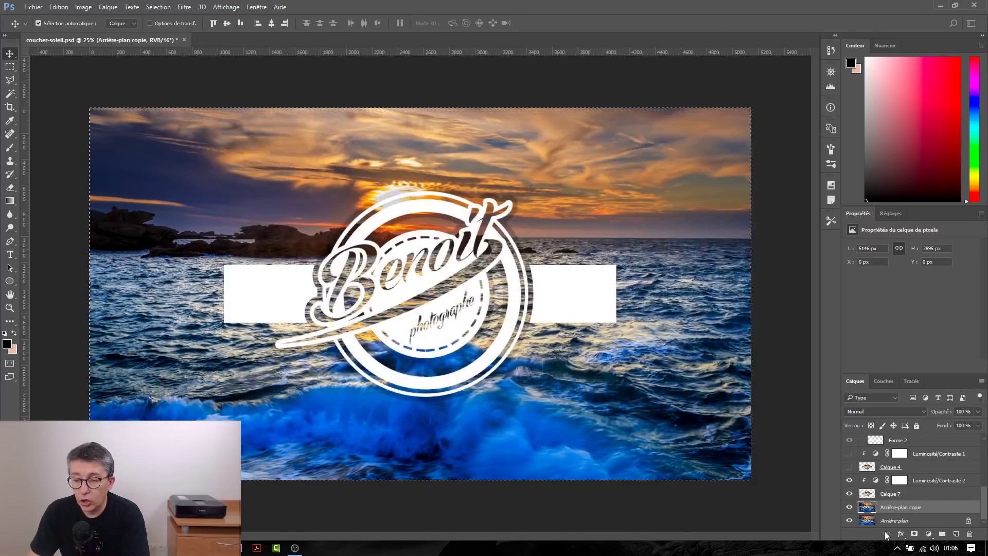
{"action": "key", "text": "ctrl+v"}
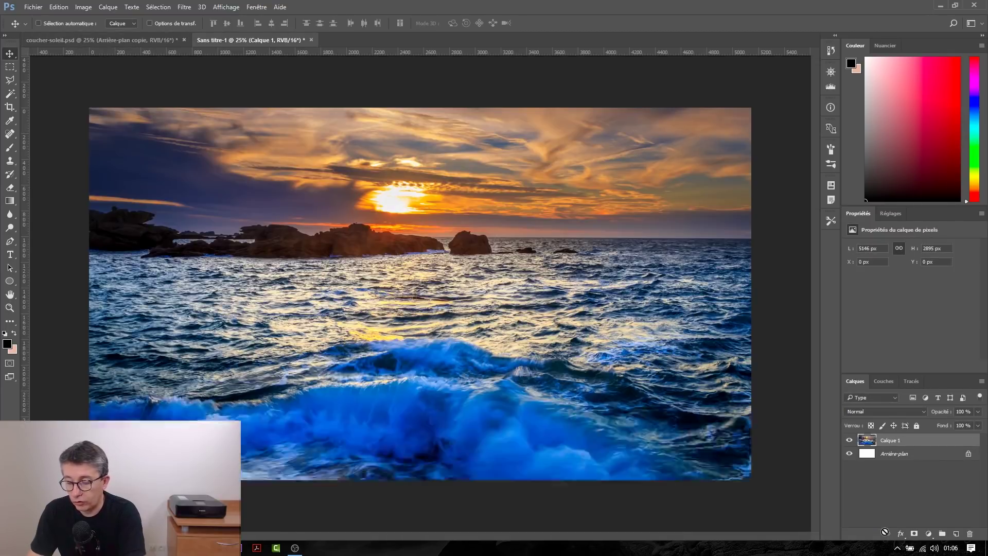
{"action": "key", "text": "ctrl+e"}
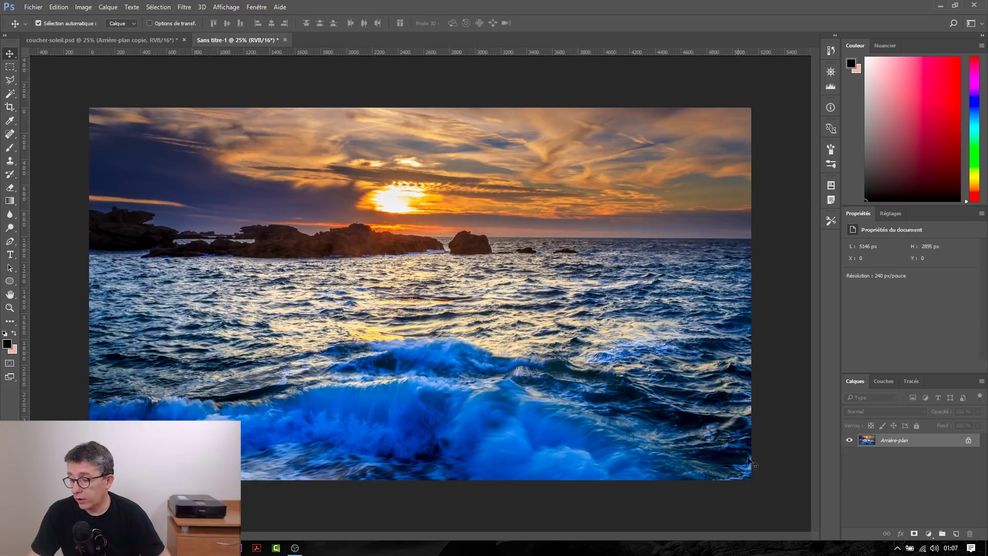
- Add a new empty layer above the sunset photo's background
{"action": "key", "text": "m"}
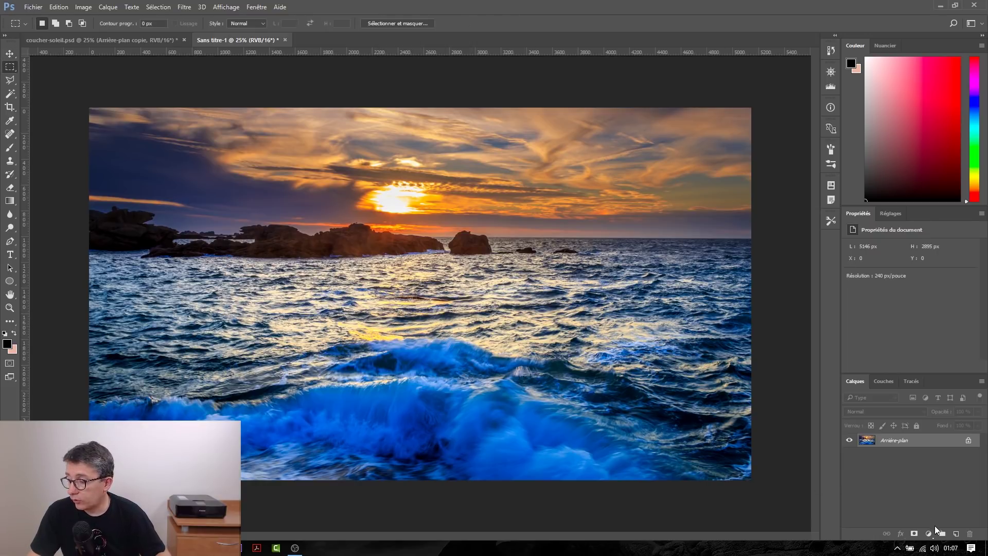
{"action": "left_click", "coordinate": [955, 533]}
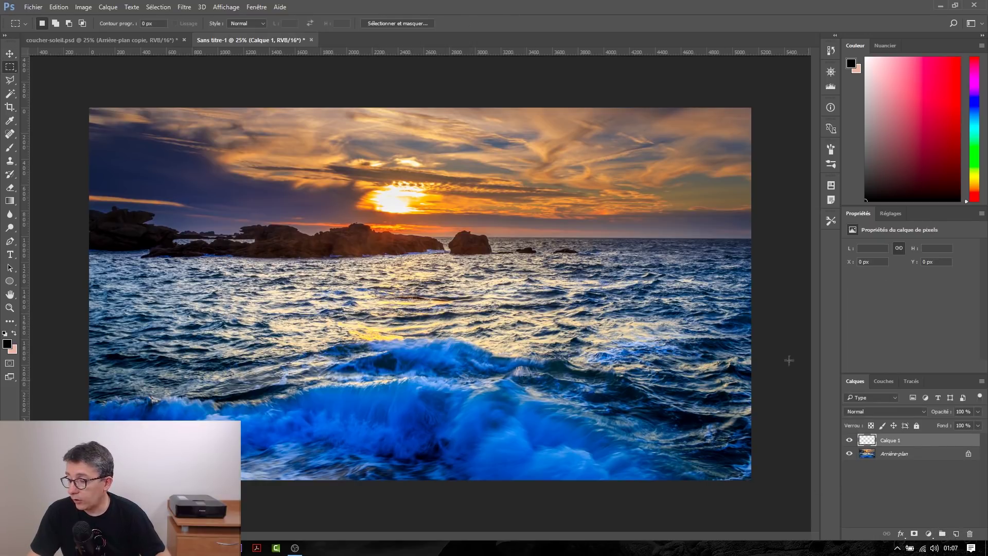
- Try an elliptical selection and a rectangular selection over the sunset photo, clearing both
{"action": "right_click", "coordinate": [8, 67]}
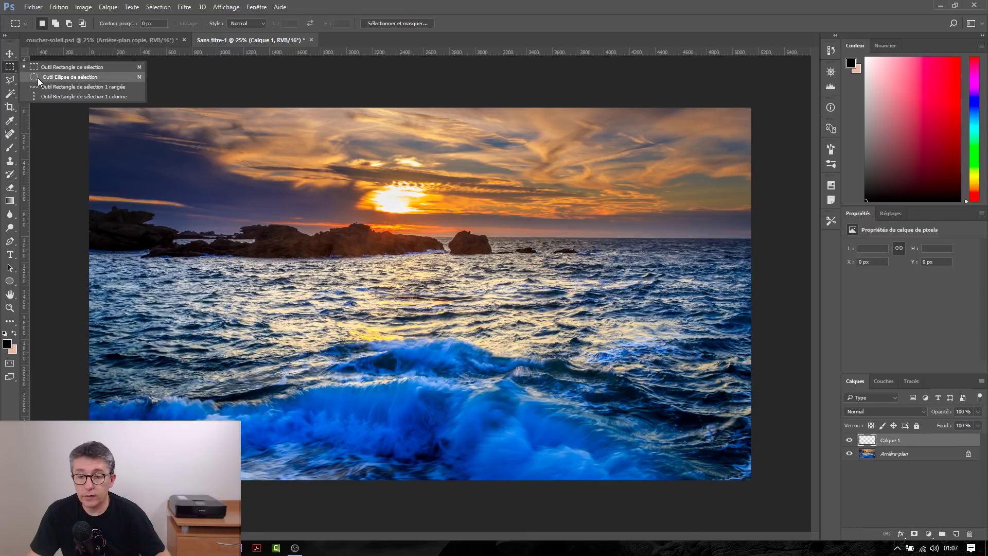
{"action": "left_click", "coordinate": [50, 78]}
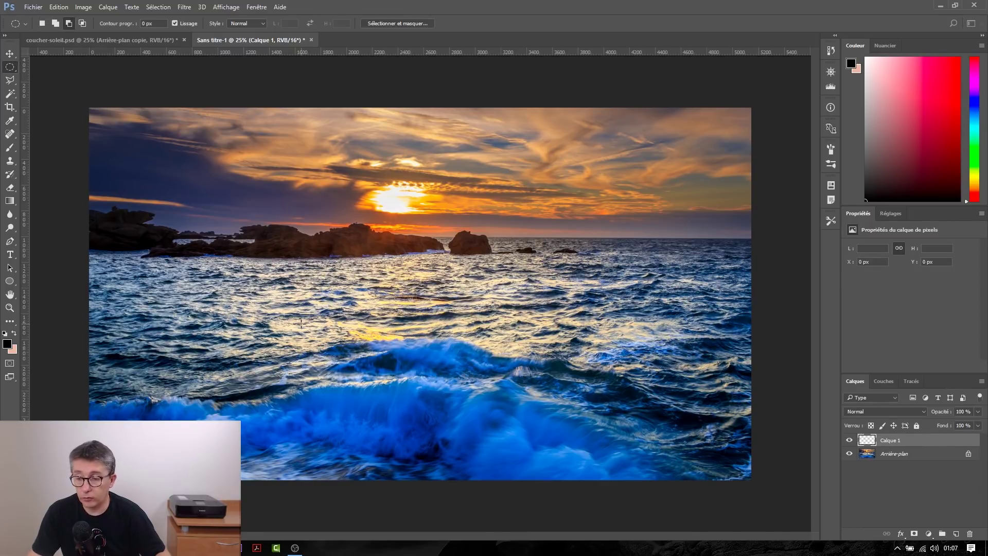
{"action": "left_click_drag", "start_coordinate": [279, 179], "coordinate": [566, 328]}
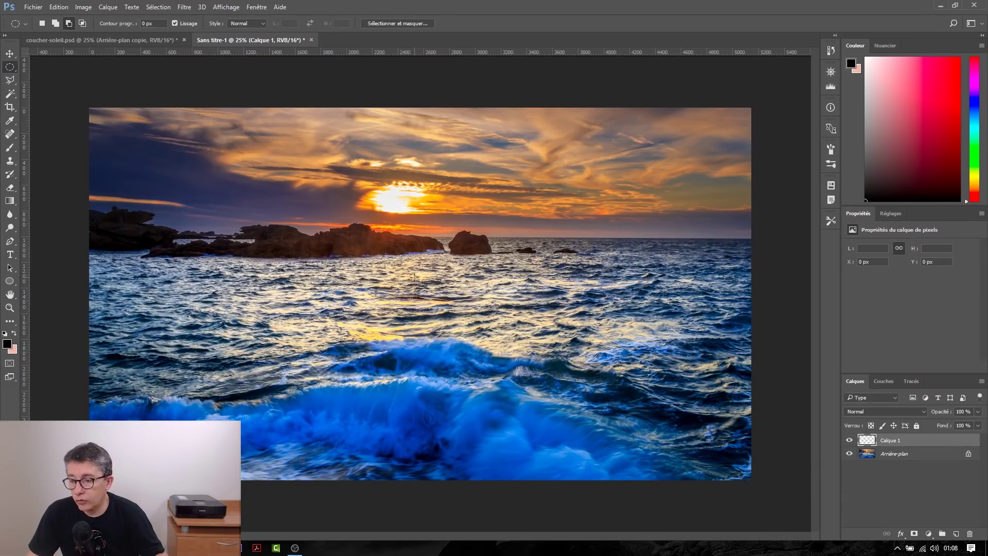
{"action": "right_click", "coordinate": [11, 69]}
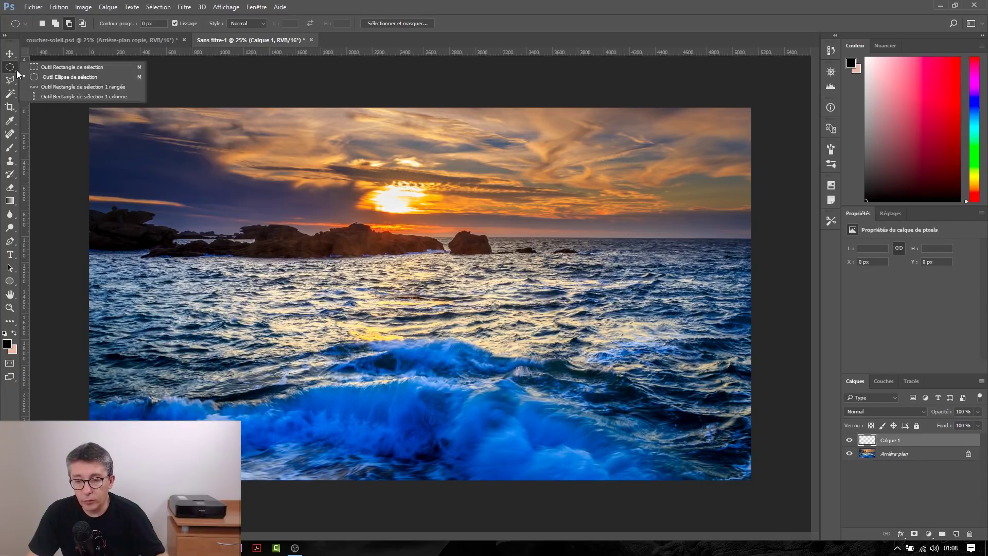
{"action": "left_click", "coordinate": [44, 66]}
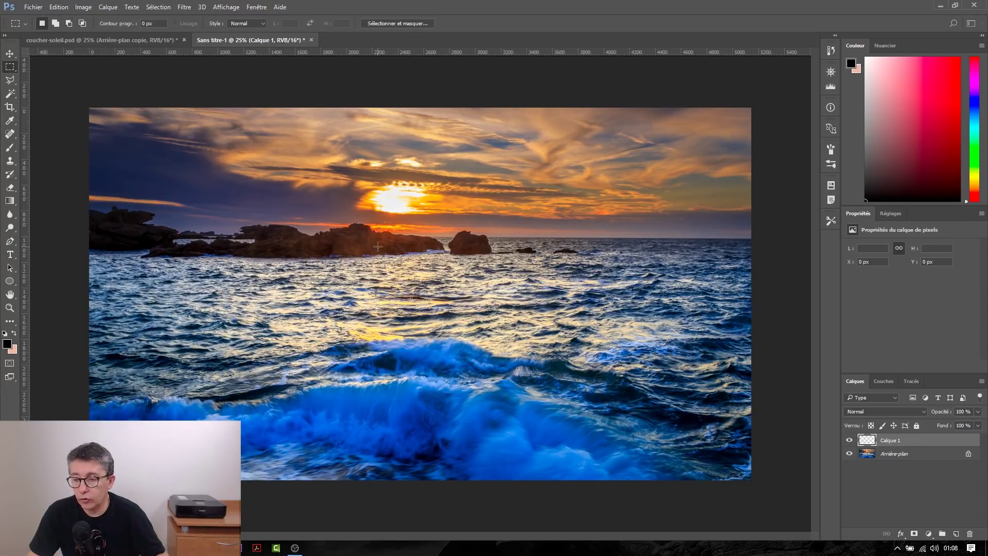
{"action": "left_click_drag", "start_coordinate": [287, 171], "coordinate": [644, 268]}
{"action": "left_click", "coordinate": [543, 228]}
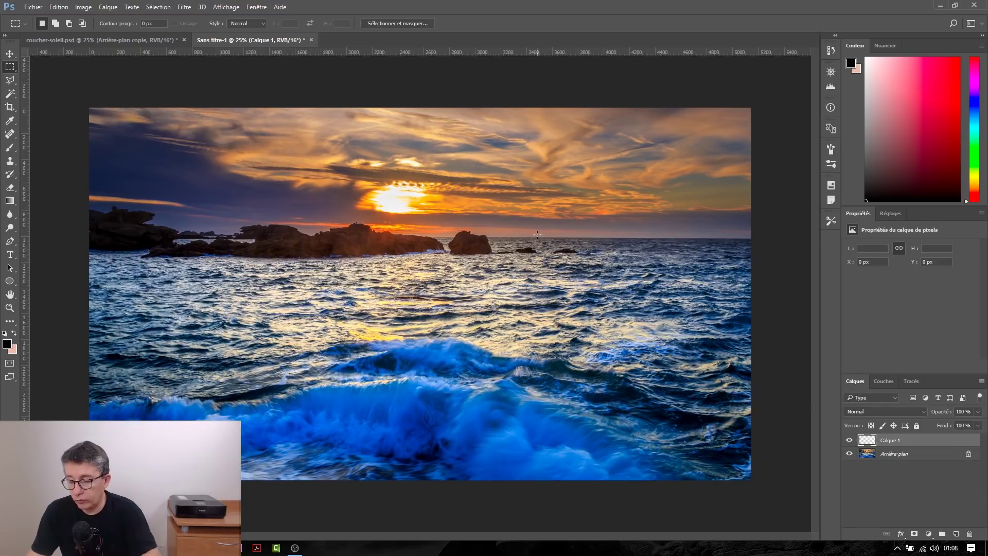
- Create a new blank white document and try a square and a wide rectangular marquee selection in it
{"action": "key", "text": "ctrl+n"}
{"action": "key", "text": "Return"}
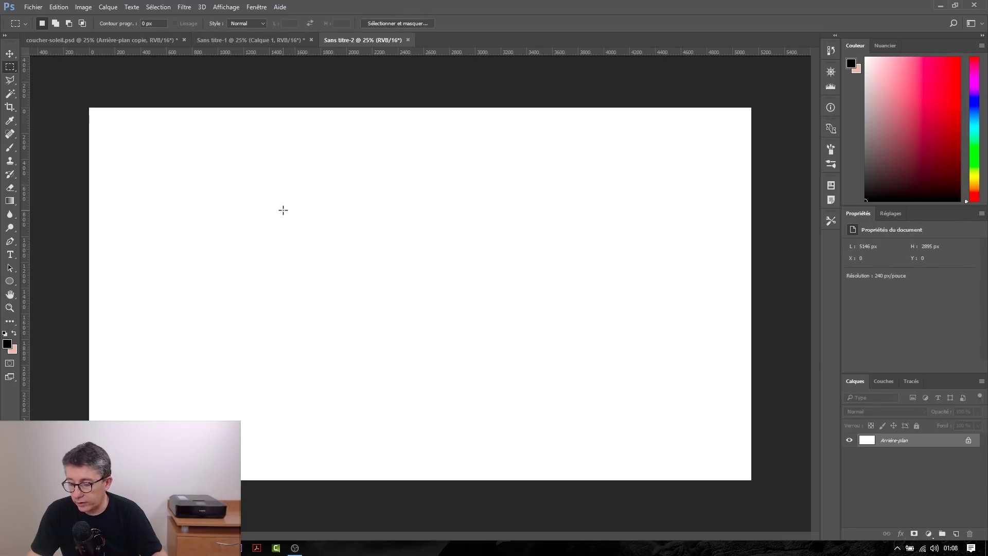
{"action": "left_click_drag", "start_coordinate": [273, 186], "coordinate": [553, 371]}
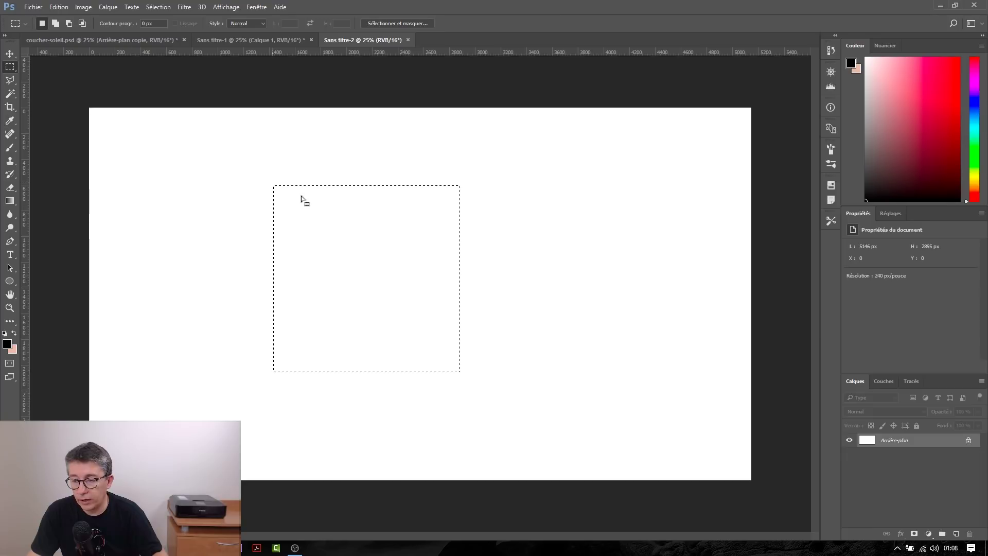
{"action": "left_click_drag", "start_coordinate": [240, 156], "coordinate": [562, 249]}
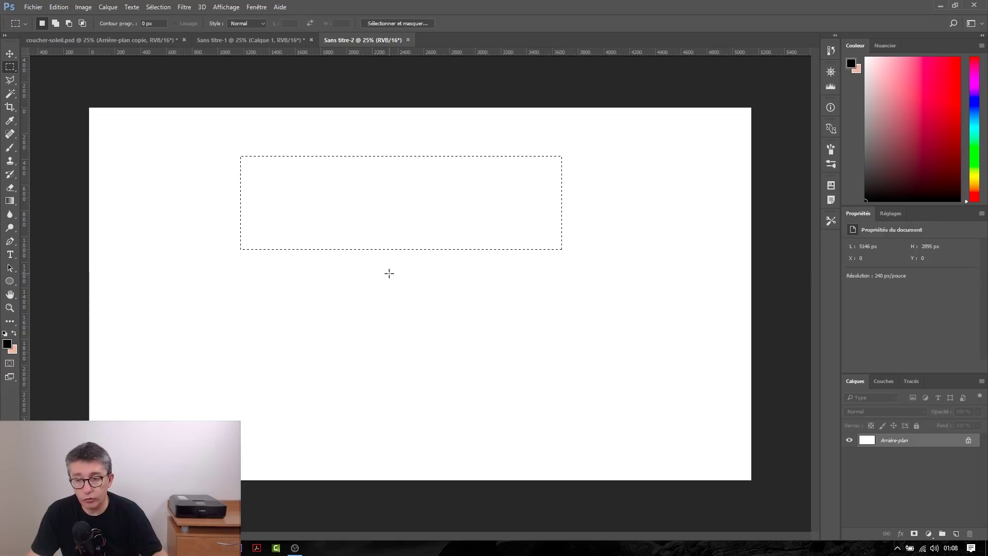
- Try an elliptical marquee selection on the blank canvas, set the marquee to new-selection mode and clear the ellipse
{"action": "left_click", "coordinate": [14, 74]}
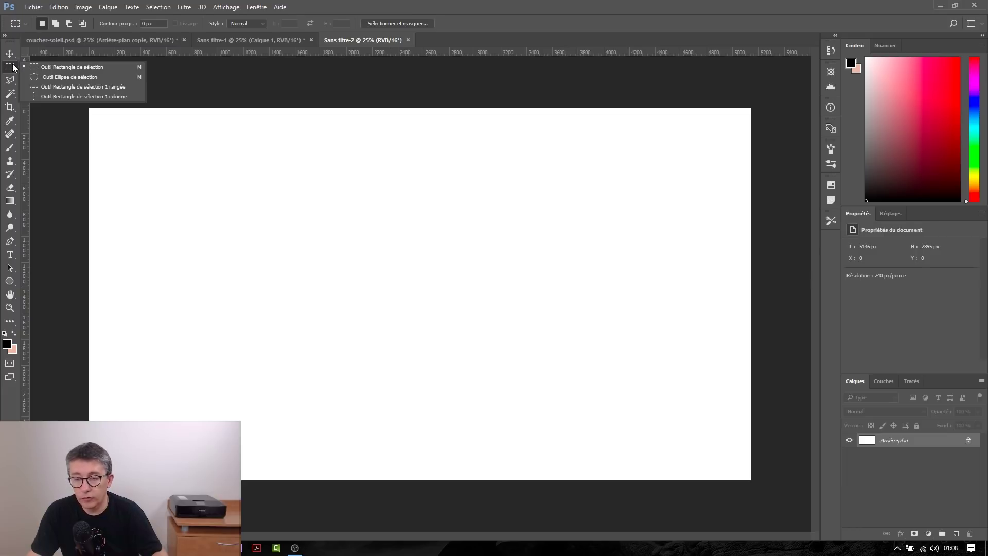
{"action": "left_click", "coordinate": [39, 78]}
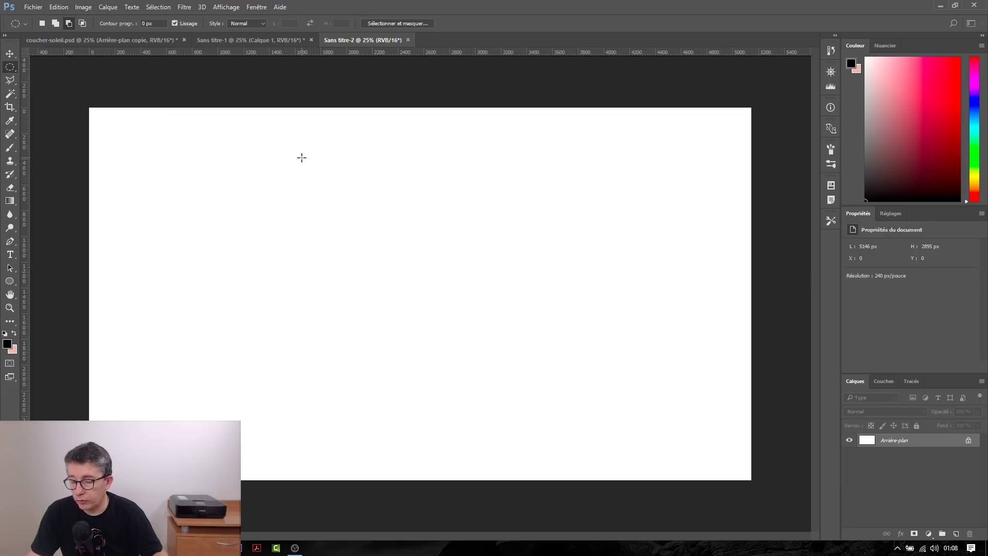
{"action": "left_click_drag", "start_coordinate": [295, 154], "coordinate": [563, 339]}
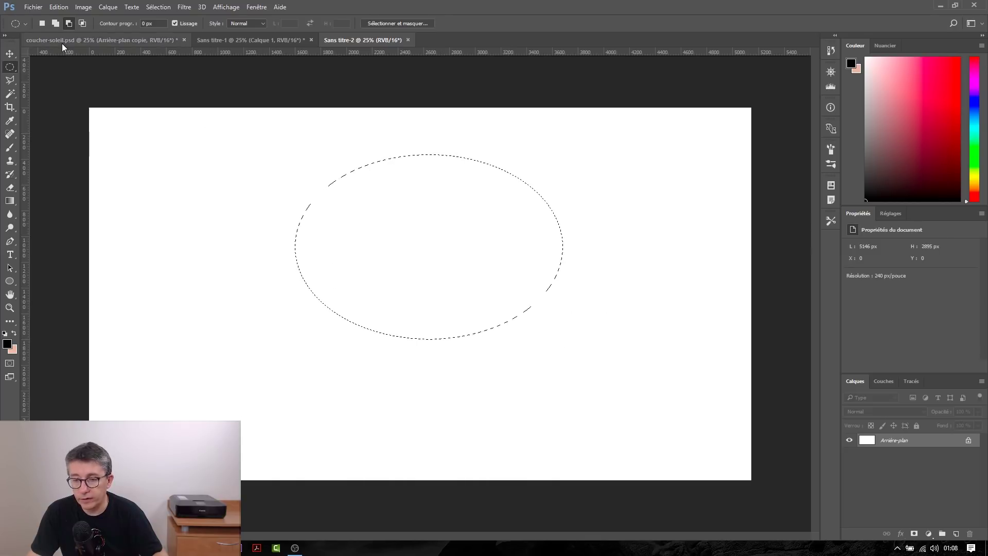
{"action": "left_click", "coordinate": [69, 25]}
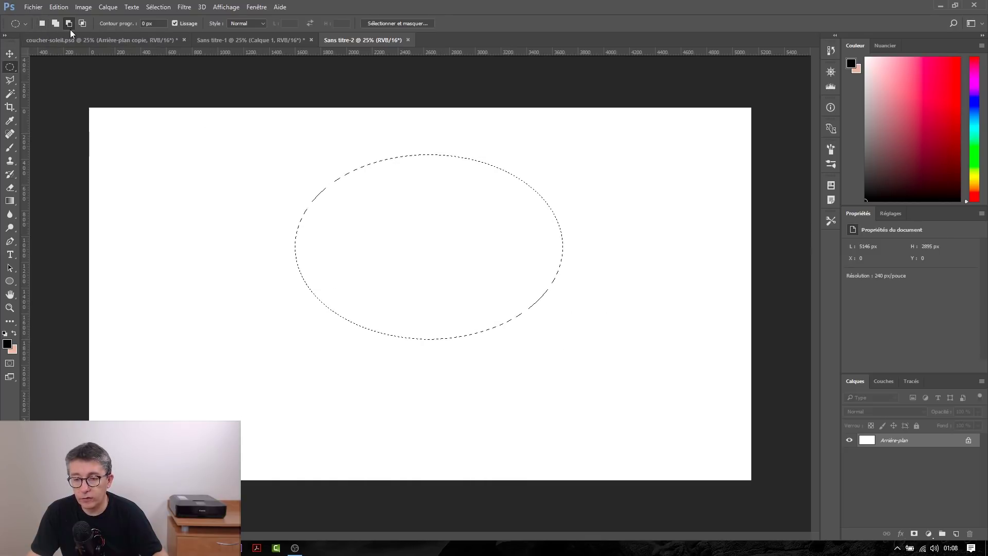
{"action": "left_click", "coordinate": [42, 23]}
{"action": "left_click", "coordinate": [228, 177]}
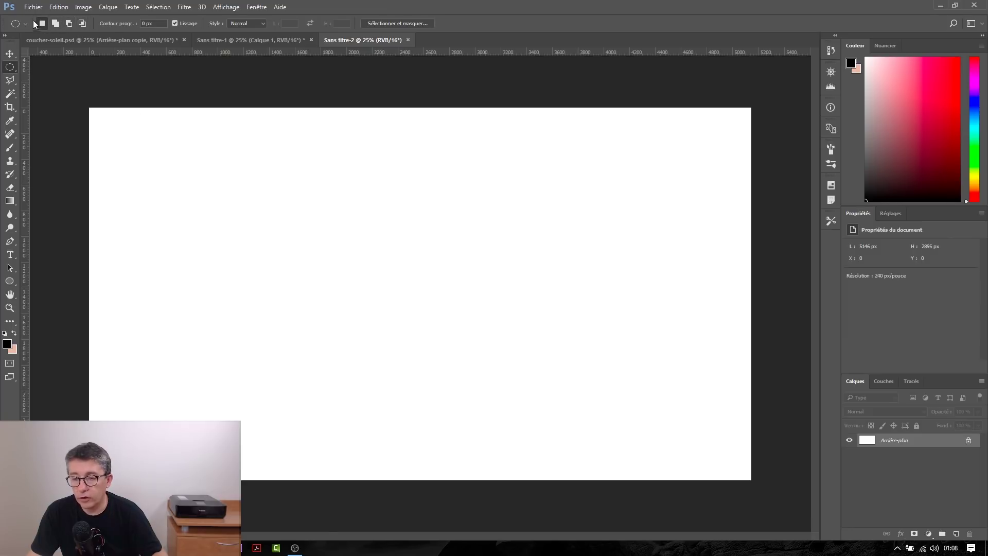
- Build a compound elliptical selection by adding a smaller ellipse at its upper right and subtracting another from its upper left
{"action": "left_click_drag", "start_coordinate": [200, 163], "coordinate": [467, 361]}
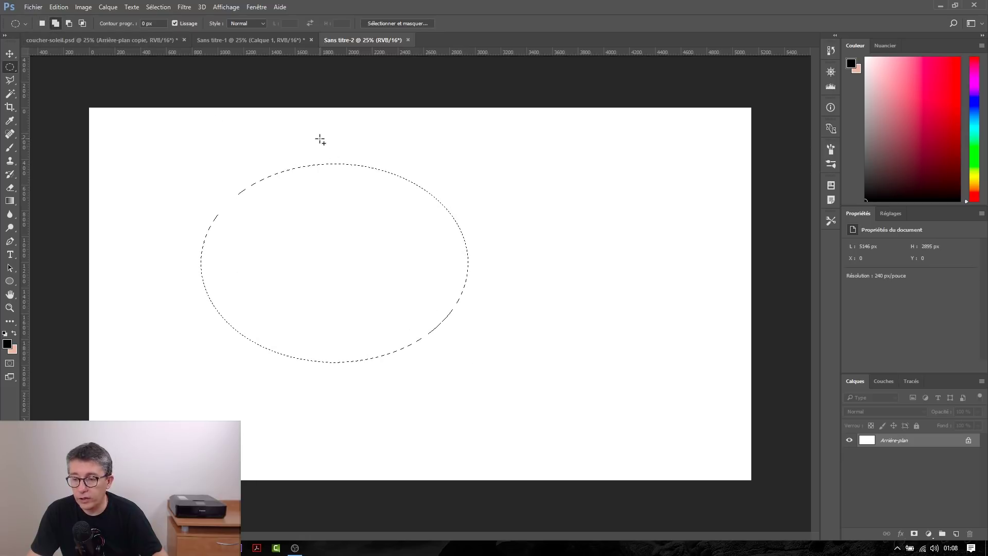
{"action": "left_click_drag", "start_coordinate": [320, 139], "coordinate": [448, 220]}
{"action": "key", "text": "Escape"}
{"action": "left_click", "coordinate": [72, 24]}
{"action": "left_click_drag", "start_coordinate": [153, 182], "coordinate": [273, 278]}
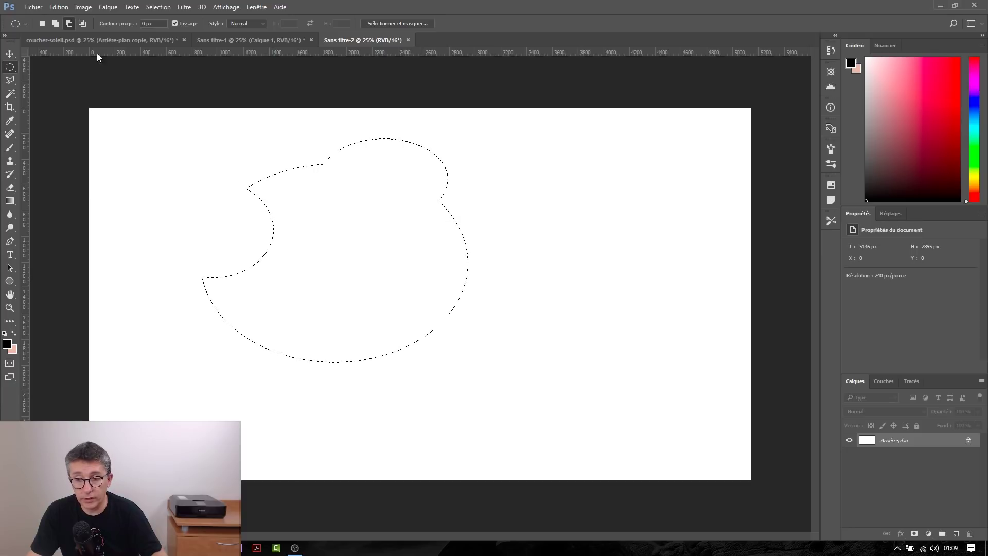
- Try intersecting the compound selection with another ellipse and drawing a large ellipse in new-selection mode, clearing both
{"action": "left_click", "coordinate": [80, 23]}
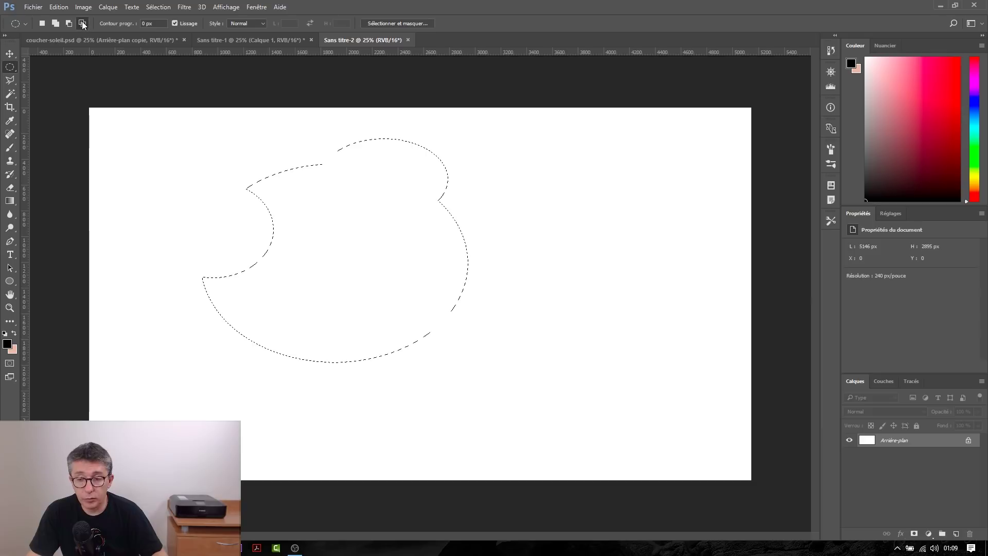
{"action": "left_click_drag", "start_coordinate": [211, 164], "coordinate": [375, 276]}
{"action": "left_click", "coordinate": [44, 24]}
{"action": "left_click", "coordinate": [203, 178]}
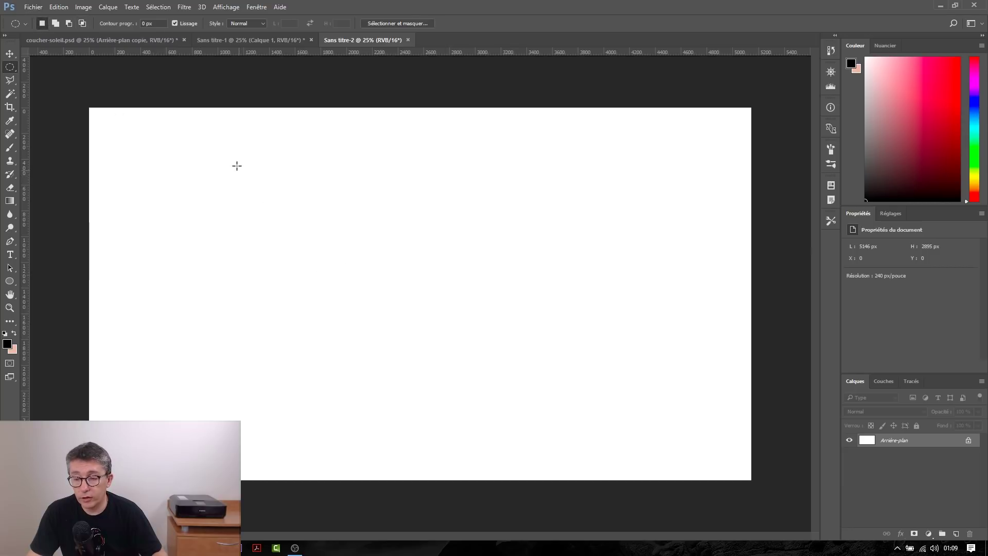
{"action": "left_click_drag", "start_coordinate": [247, 170], "coordinate": [617, 397]}
{"action": "left_click", "coordinate": [222, 196]}
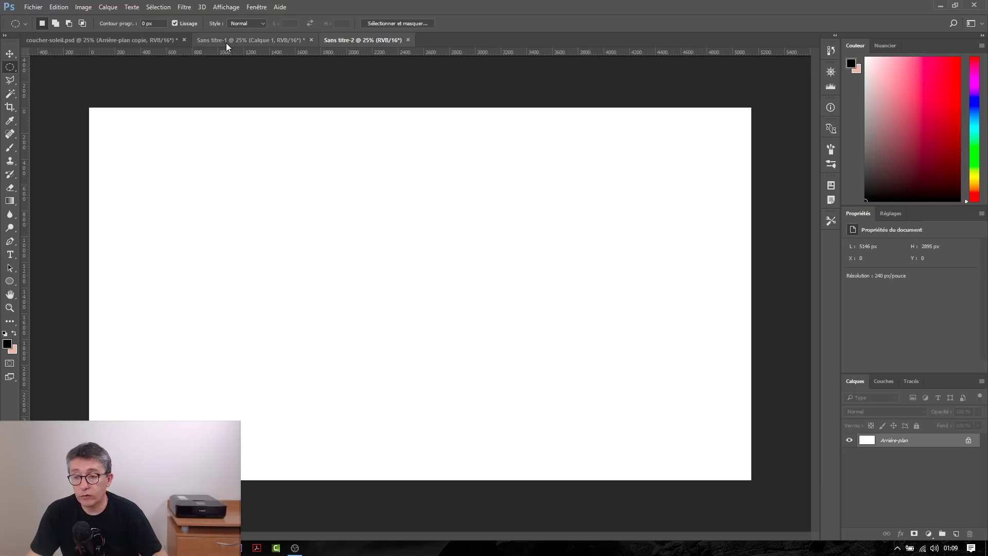
- In the Sans titre-1 document, draw a horizontally centred circular selection over the sea, reaching up to the sun
{"action": "left_click", "coordinate": [250, 40]}
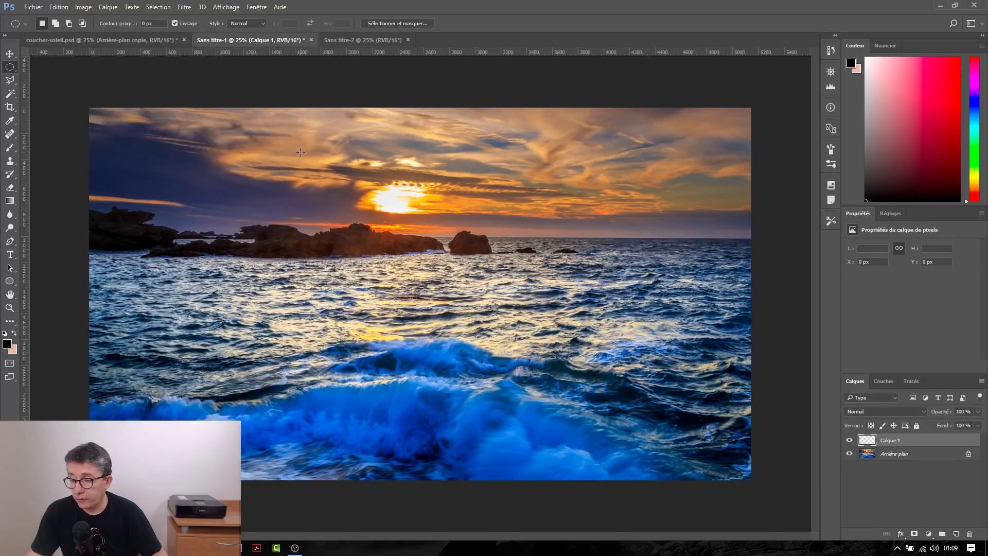
{"action": "left_click_drag", "start_coordinate": [316, 201], "coordinate": [580, 408]}
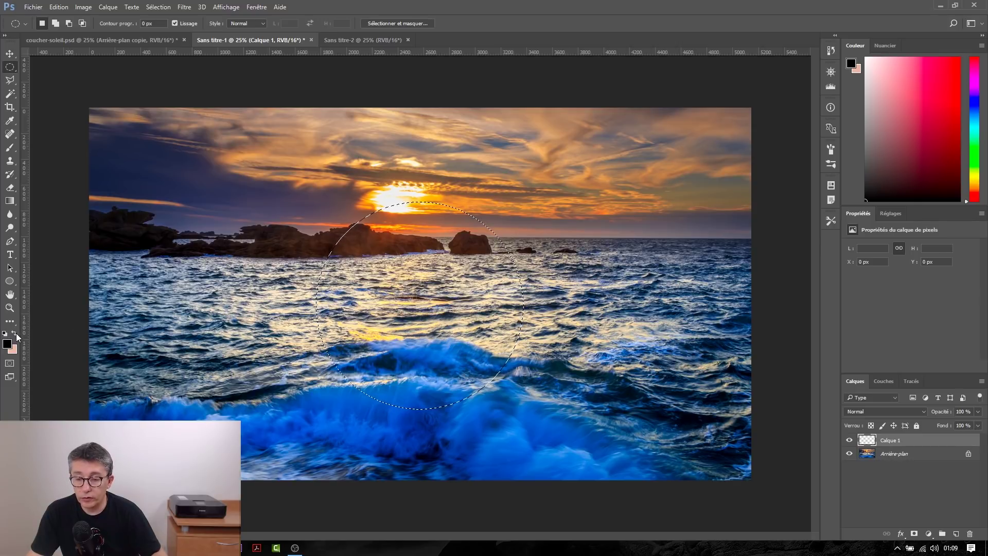
- Set the foreground colour to white (ffffff) and fill the circular selection with it on Calque 1
{"action": "left_click", "coordinate": [16, 332]}
{"action": "left_click", "coordinate": [7, 344]}
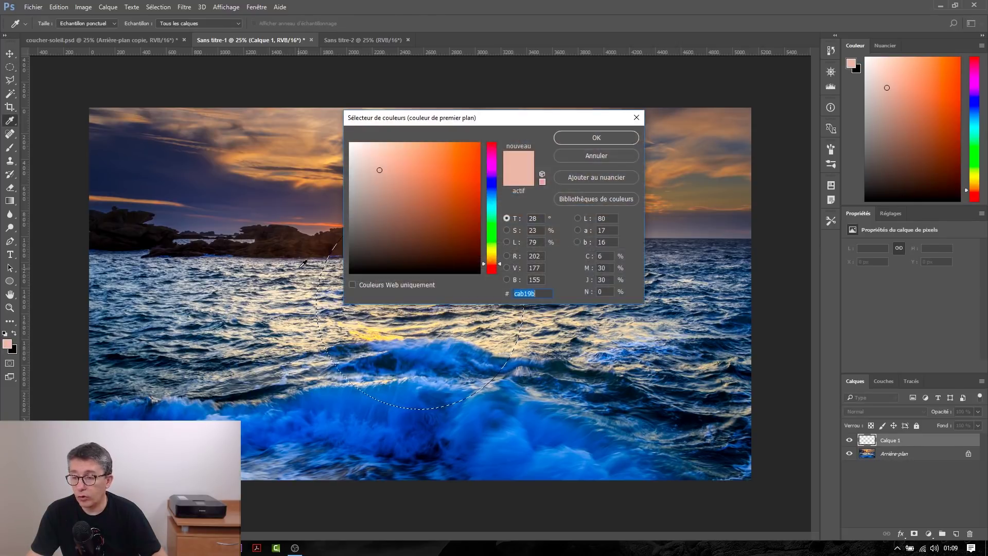
{"action": "type", "text": "ffffff"}
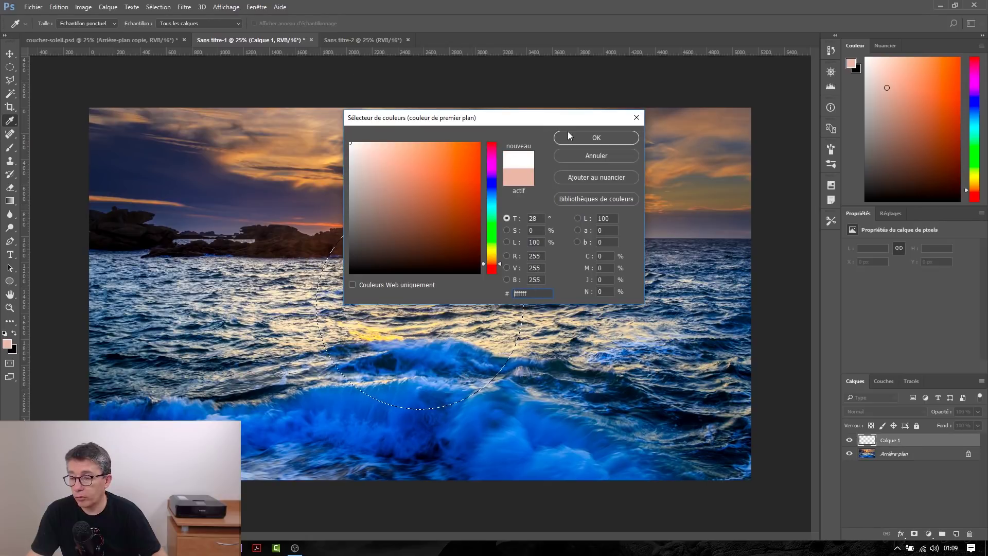
{"action": "left_click", "coordinate": [568, 136]}
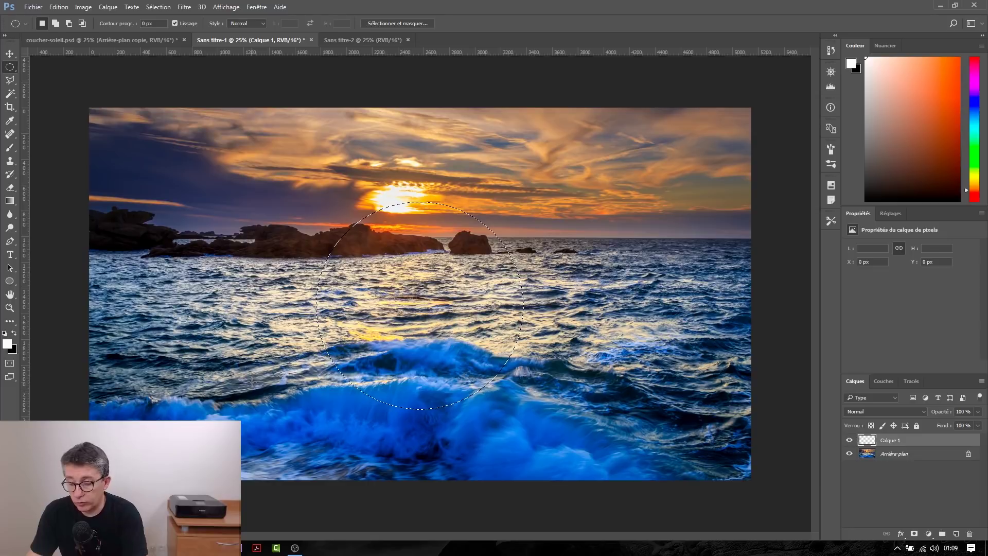
{"action": "key", "text": "alt"}
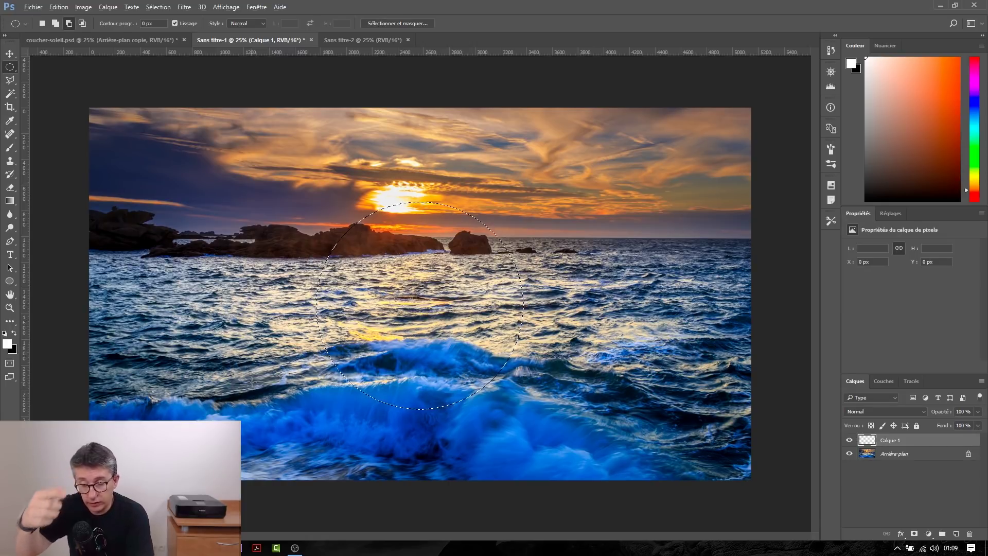
{"action": "key", "text": "alt+BackSpace"}
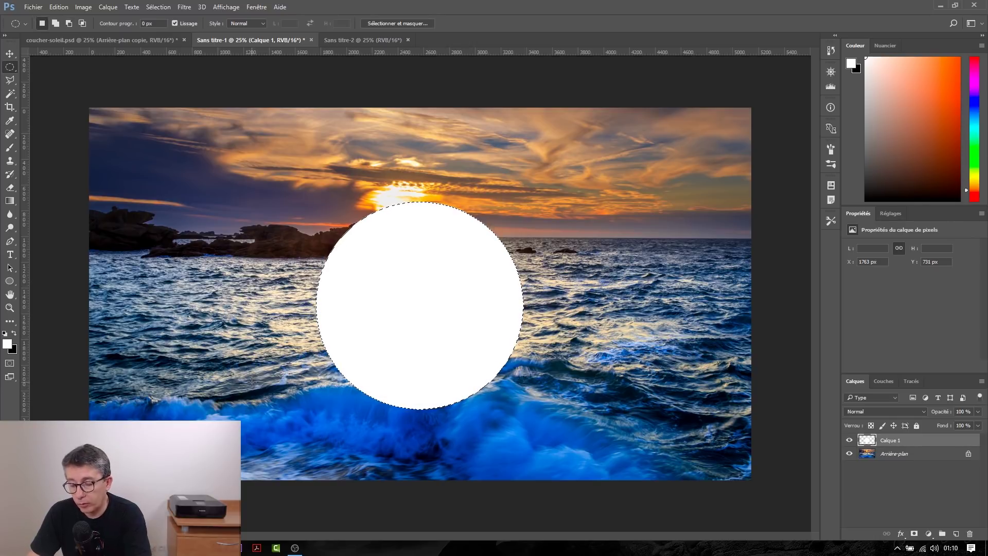
- Undo the circle's colour fills, refill the selection with the white foreground colour on Calque 1, and deselect
{"action": "key", "text": "ctrl+z"}
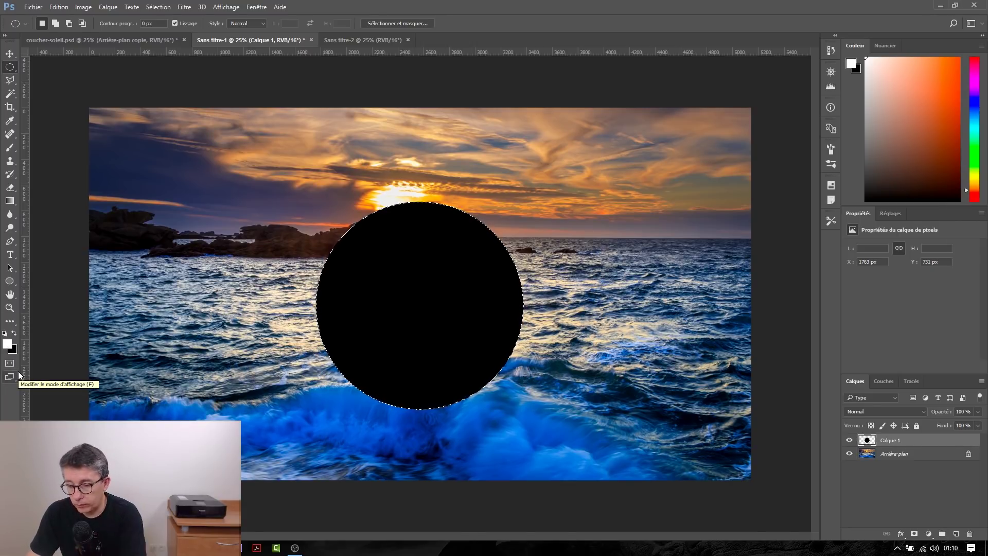
{"action": "key", "text": "ctrl+z"}
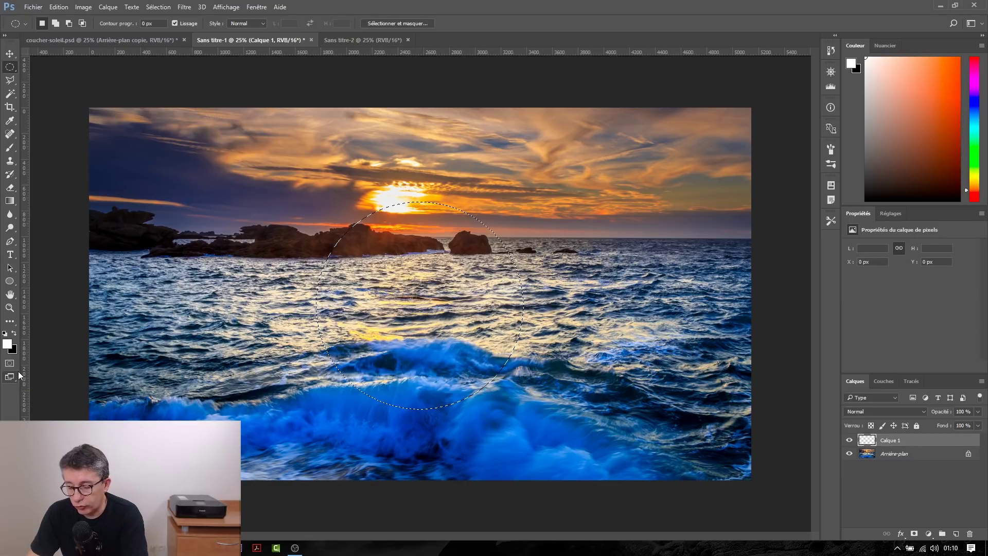
{"action": "key", "text": "alt+BackSpace"}
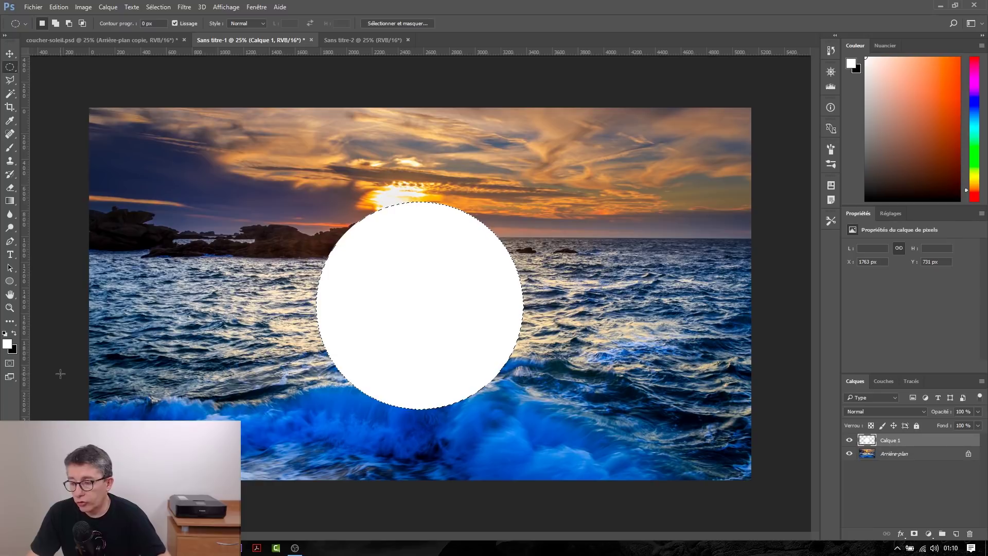
{"action": "key", "text": "ctrl+d"}
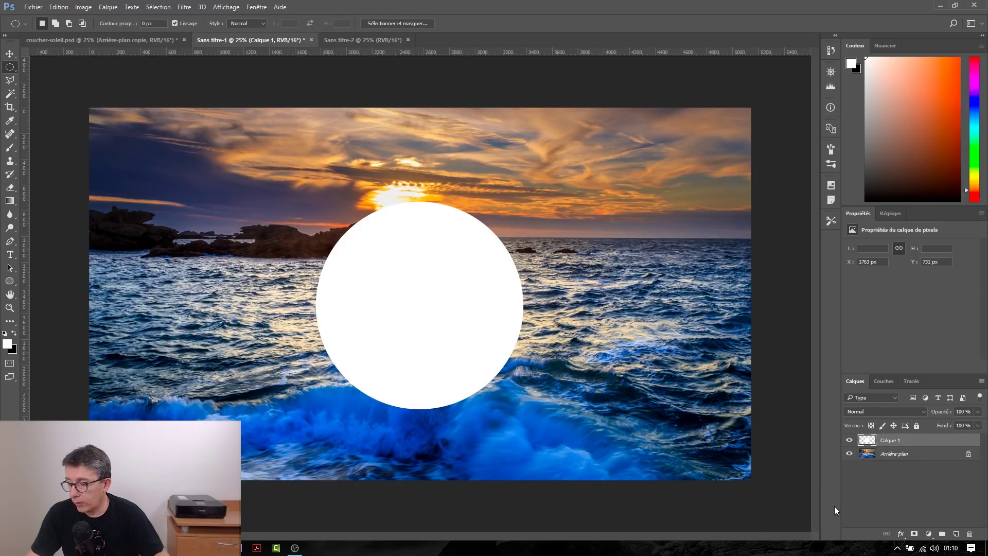
- Align the white circle on Calque 1 to the vertical and horizontal centre of the whole canvas, and clear the selection
{"action": "left_click", "coordinate": [872, 455], "text": "shift"}
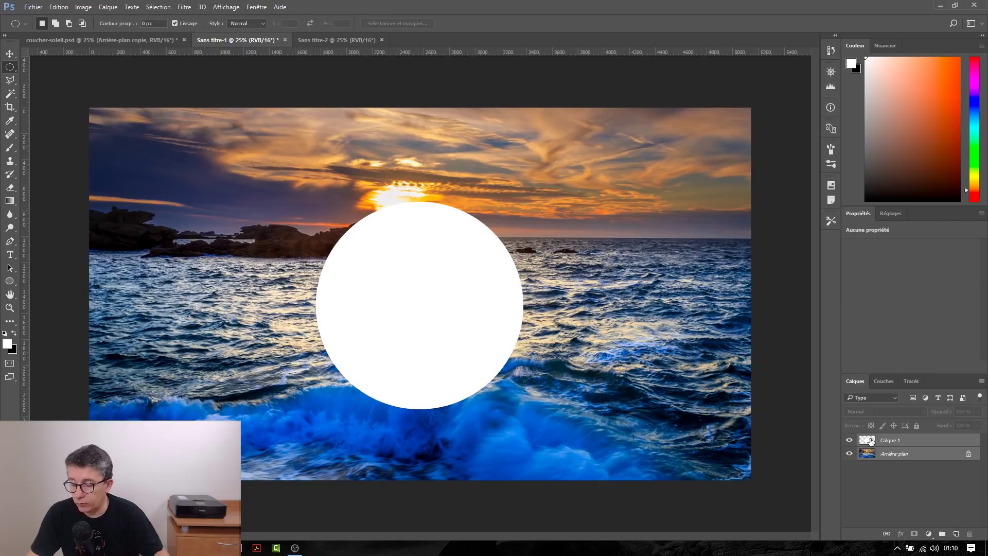
{"action": "key", "text": "ctrl+a"}
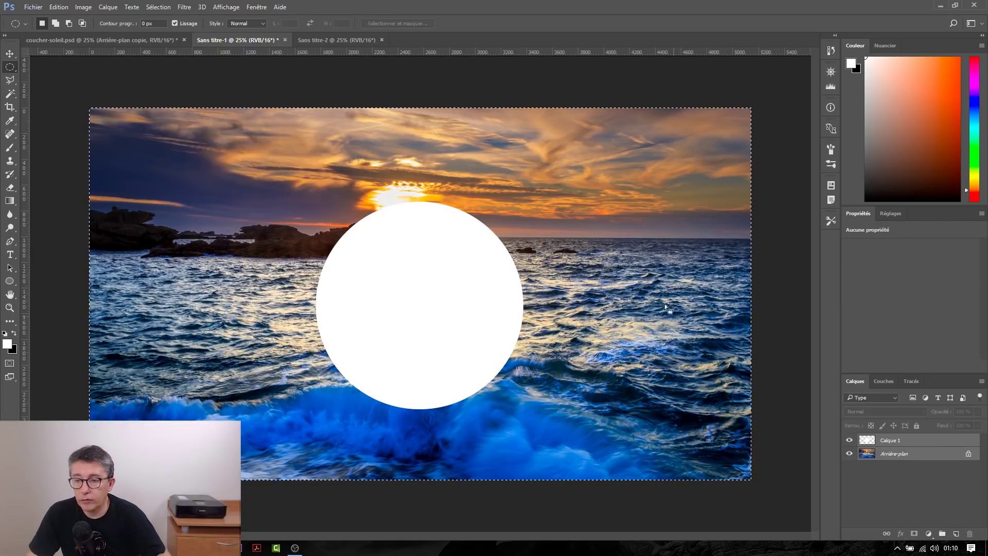
{"action": "left_click", "coordinate": [9, 54]}
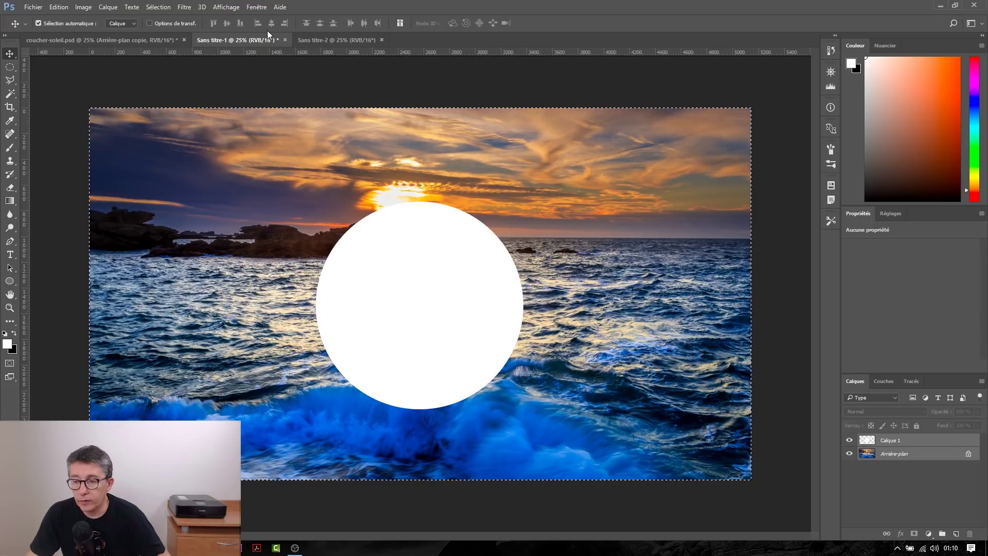
{"action": "left_click", "coordinate": [890, 446]}
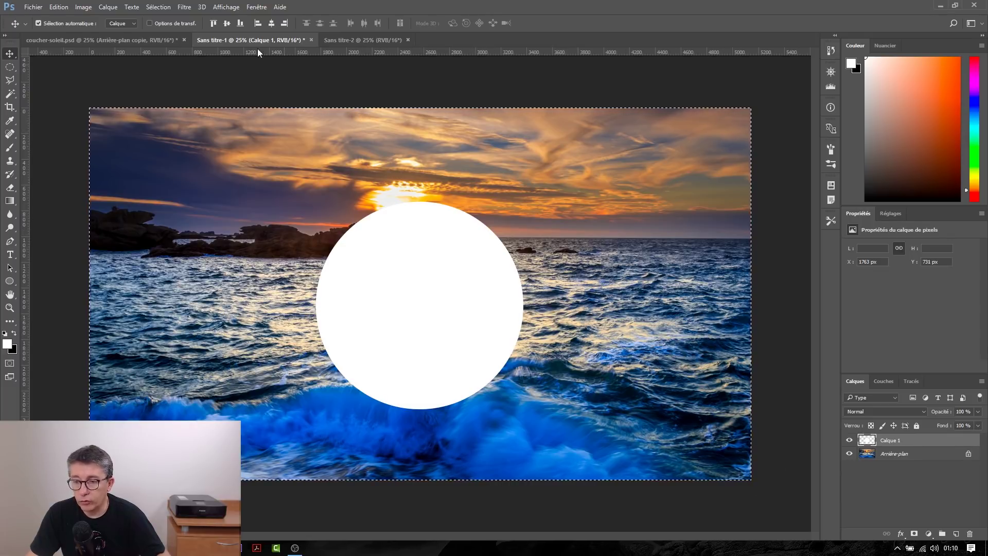
{"action": "left_click", "coordinate": [227, 23]}
{"action": "left_click", "coordinate": [271, 25]}
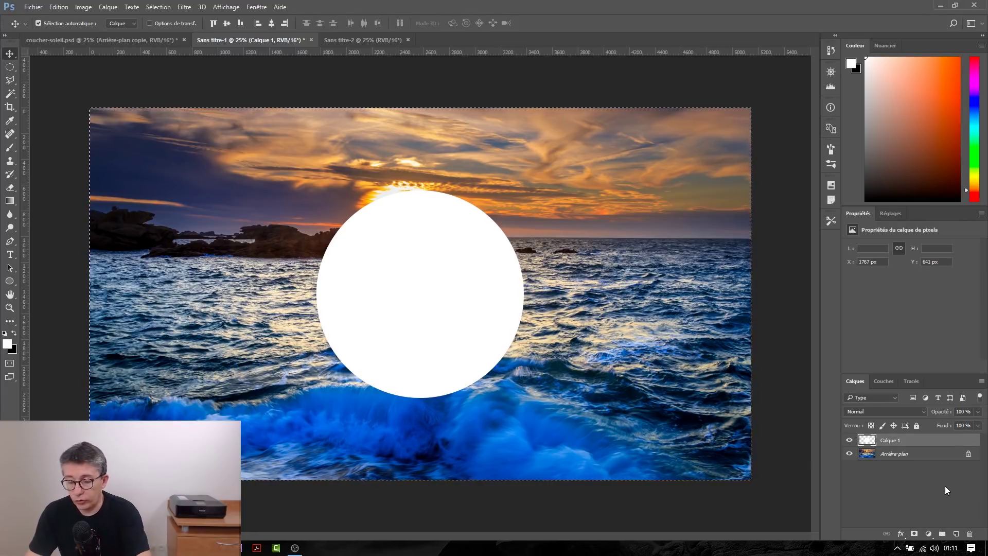
{"action": "key", "text": "ctrl+d"}
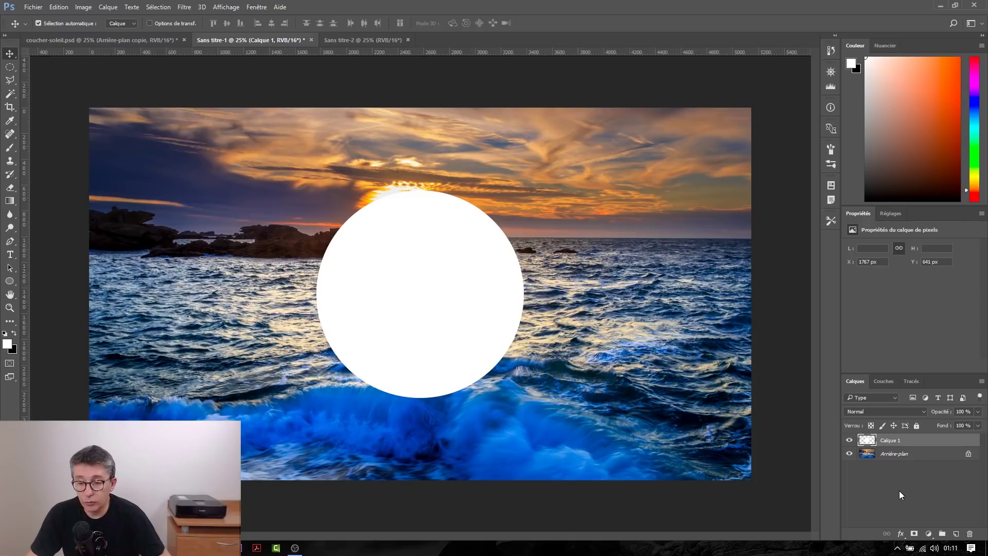
- Add the photographer's first name as black text in the upper half of the white circle
{"action": "left_click", "coordinate": [9, 254]}
{"action": "left_click", "coordinate": [17, 335]}
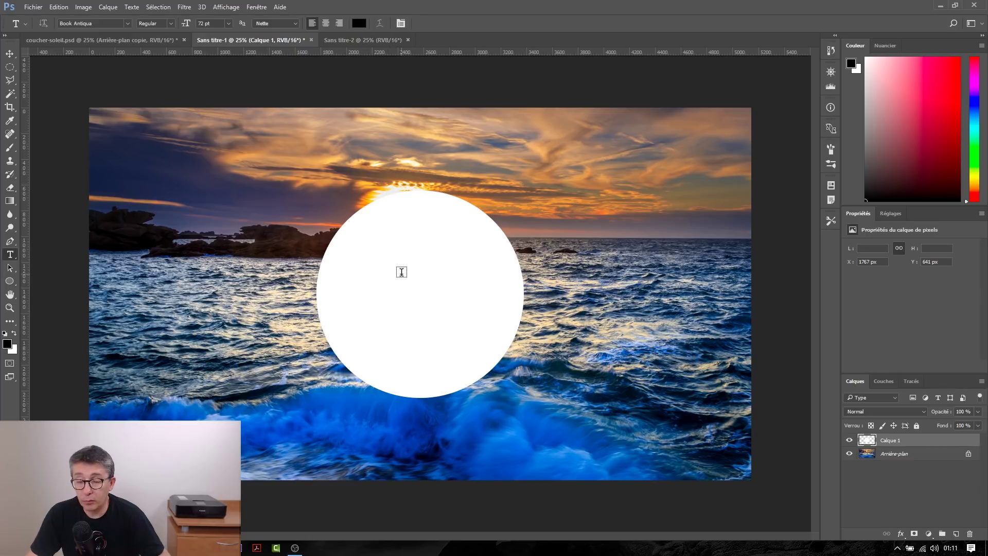
{"action": "left_click", "coordinate": [355, 263]}
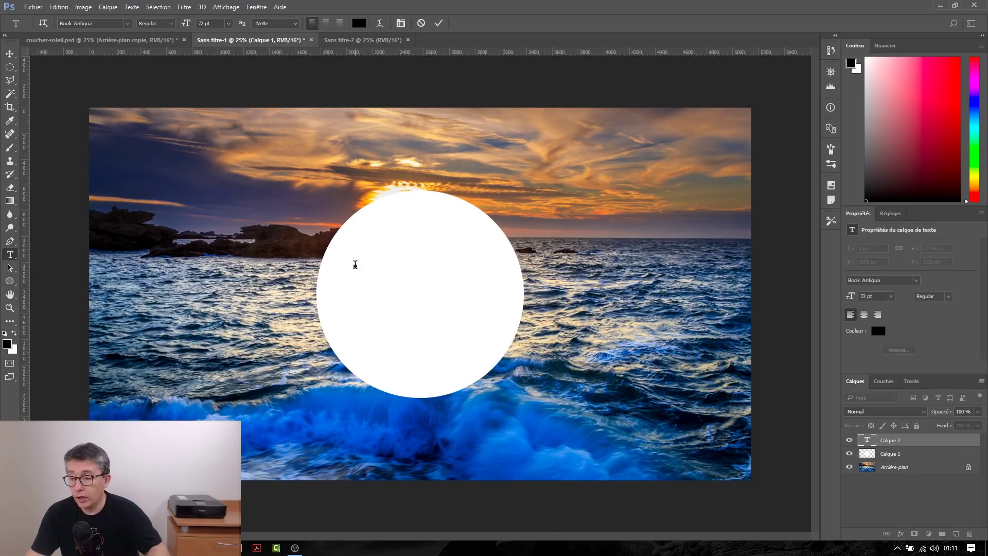
{"action": "type", "text": "Benoit"}
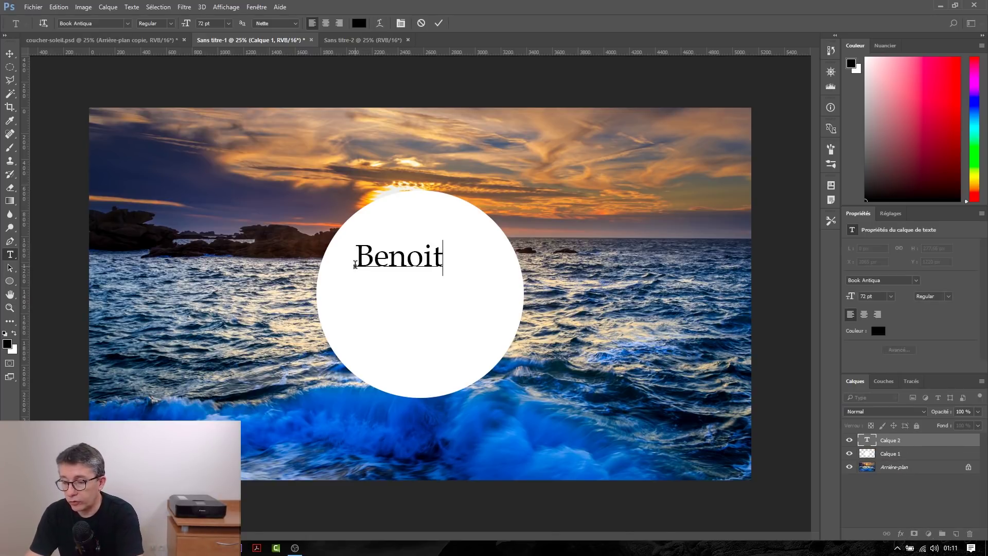
{"action": "key", "text": "ctrl+Return"}
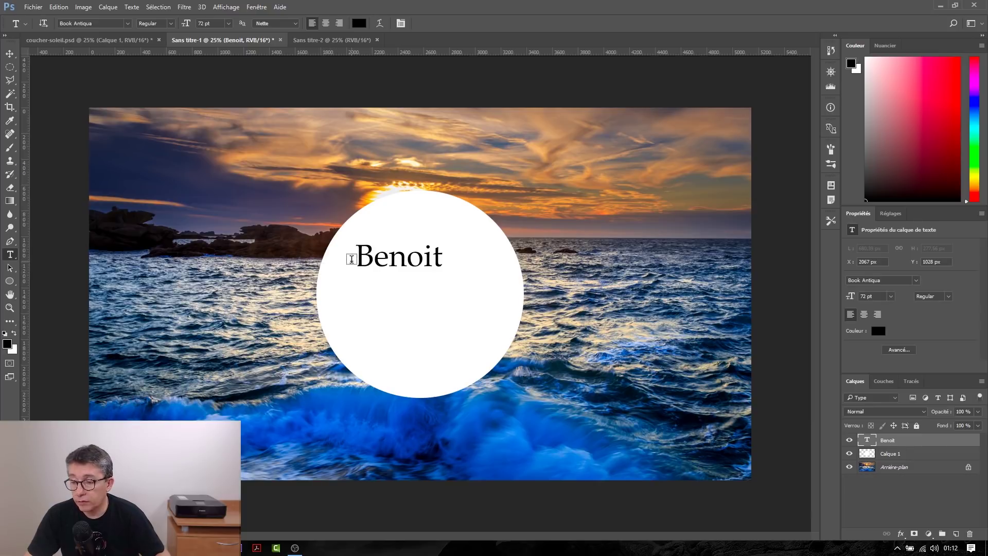
- Change the first-name text's font to Echinos Park Script PERSONAL USE ONLY
{"action": "left_click_drag", "start_coordinate": [358, 252], "coordinate": [463, 251]}
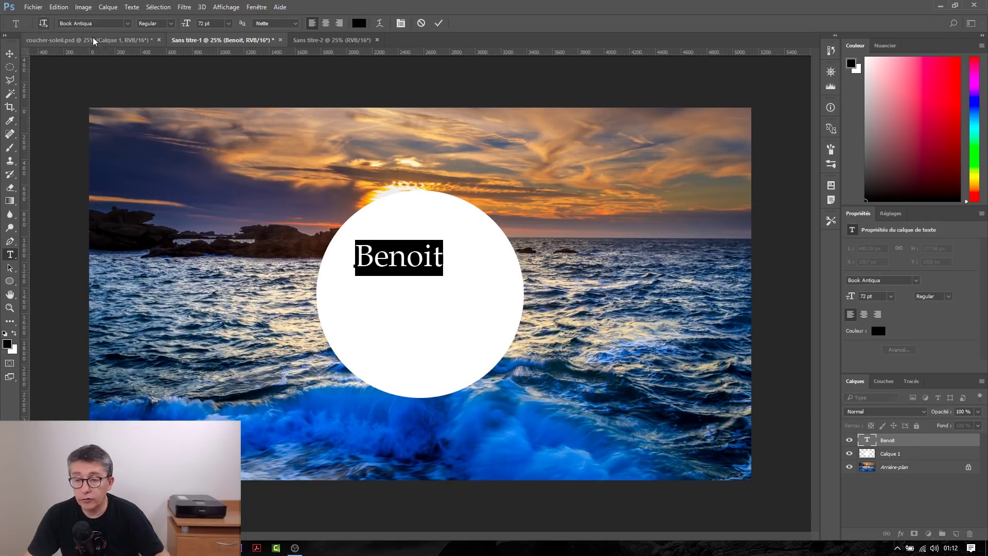
{"action": "left_click", "coordinate": [127, 23]}
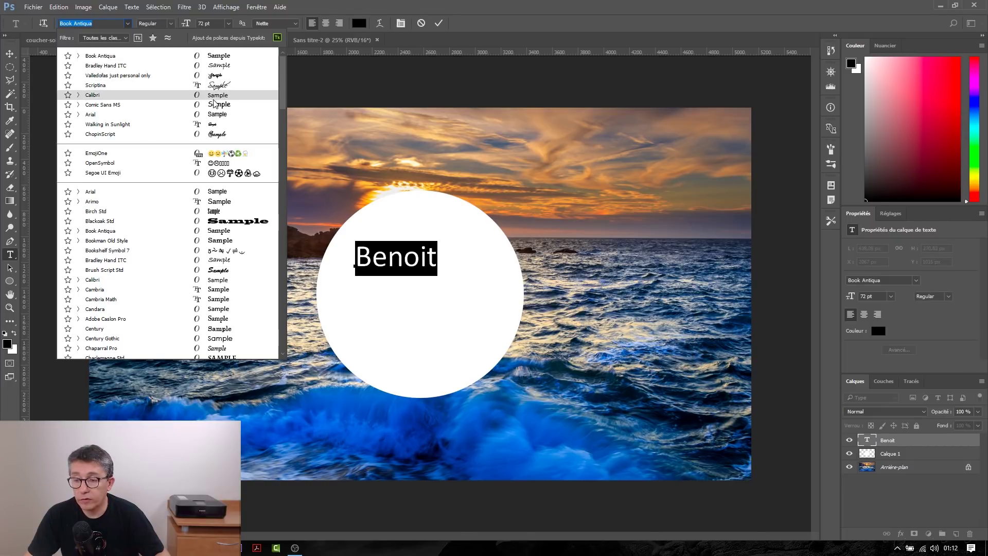
{"action": "scroll", "coordinate": [207, 169], "scroll_direction": "down", "scroll_amount": 3}
{"action": "scroll", "coordinate": [208, 175], "scroll_direction": "down", "scroll_amount": 3}
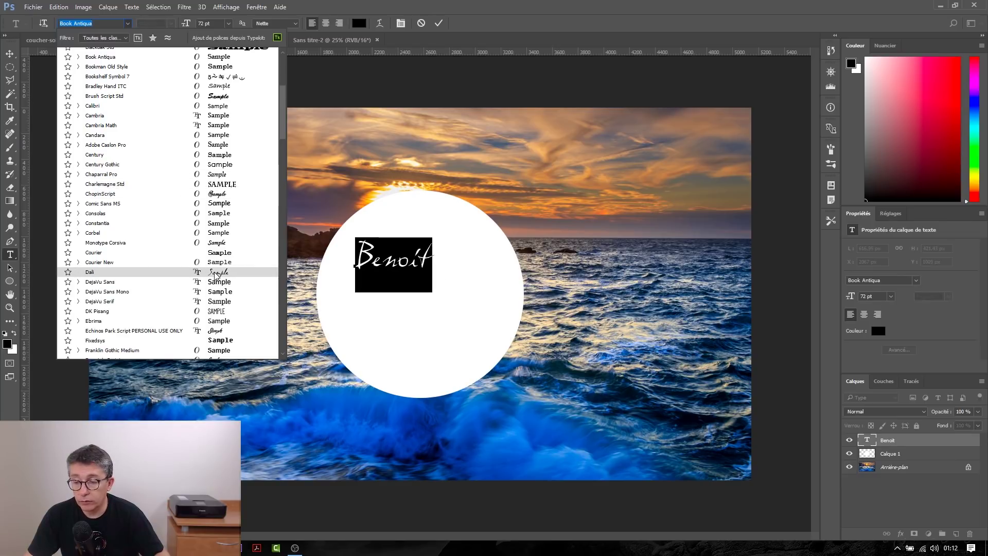
{"action": "scroll", "coordinate": [216, 276], "scroll_direction": "down", "scroll_amount": 3}
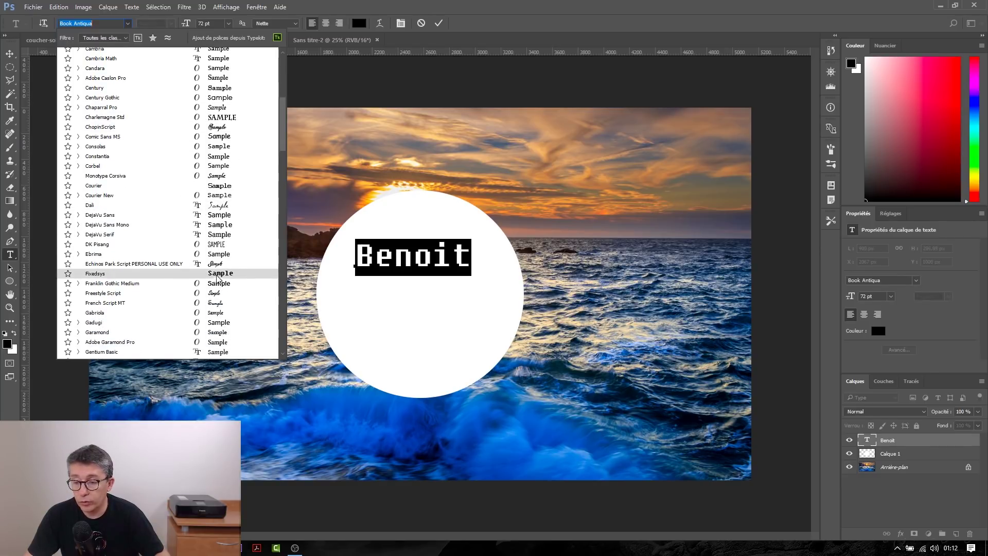
{"action": "scroll", "coordinate": [215, 266], "scroll_direction": "down", "scroll_amount": 3}
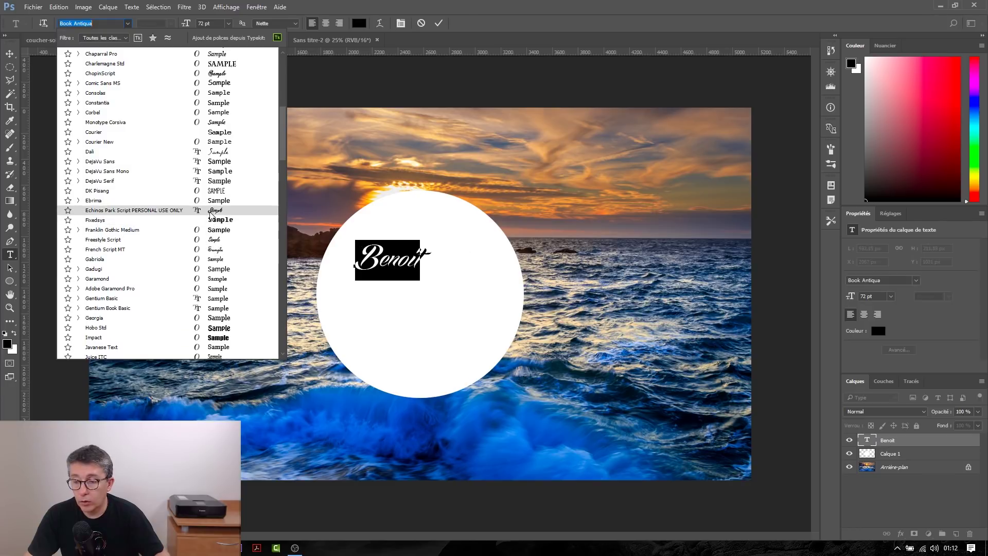
{"action": "left_click", "coordinate": [134, 210]}
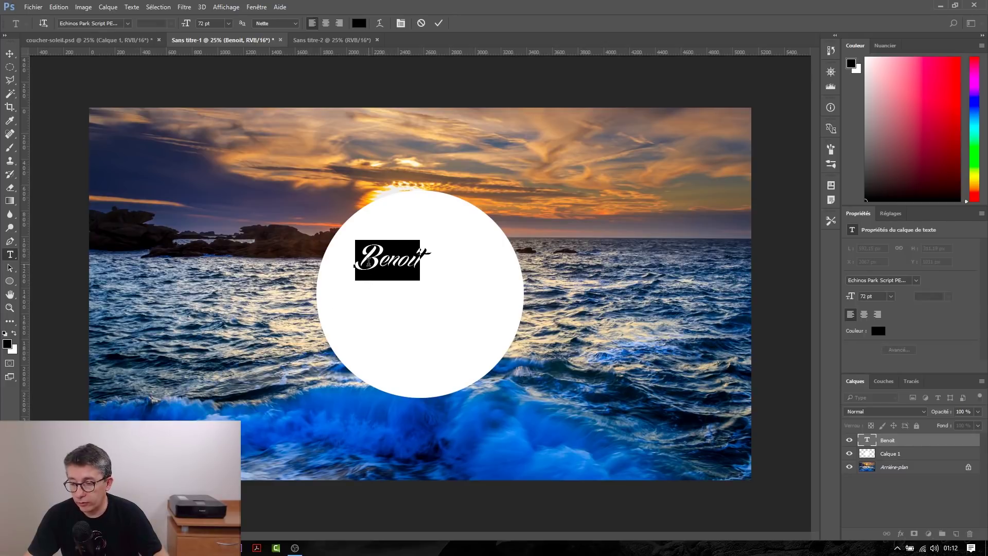
- Enlarge the first-name text to 129 pt and commit the edit
{"action": "left_click", "coordinate": [363, 261]}
{"action": "left_click_drag", "start_coordinate": [364, 261], "coordinate": [431, 268]}
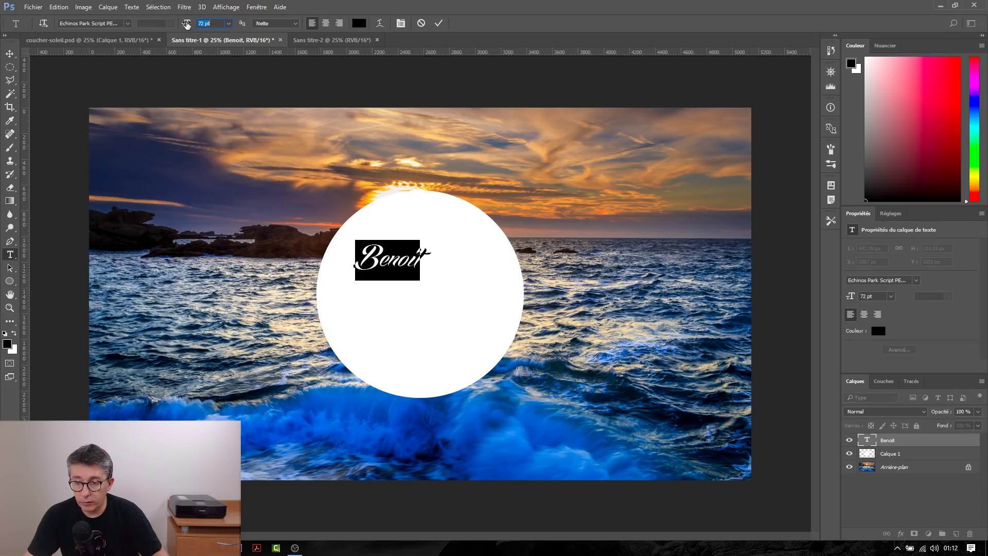
{"action": "left_click_drag", "start_coordinate": [186, 24], "coordinate": [216, 34]}
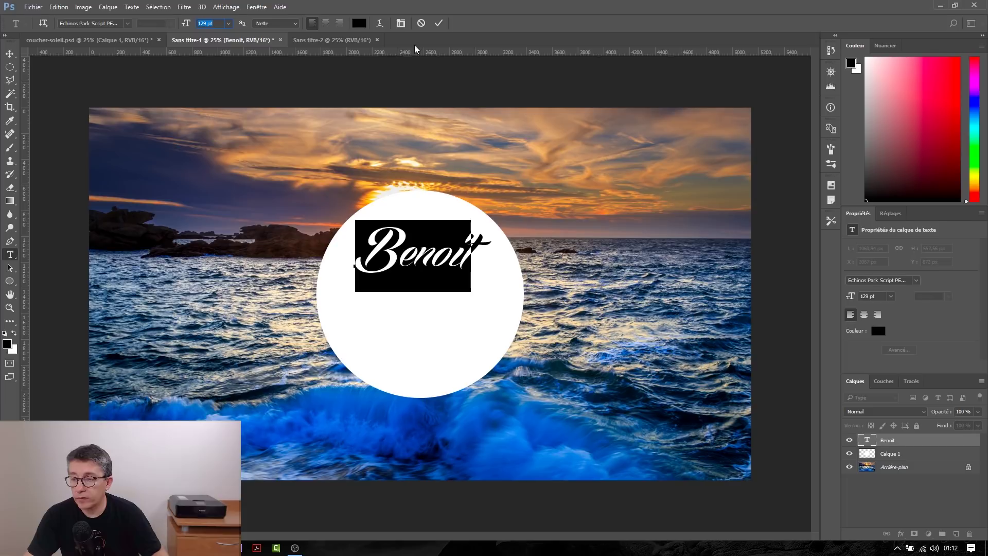
{"action": "left_click", "coordinate": [437, 24]}
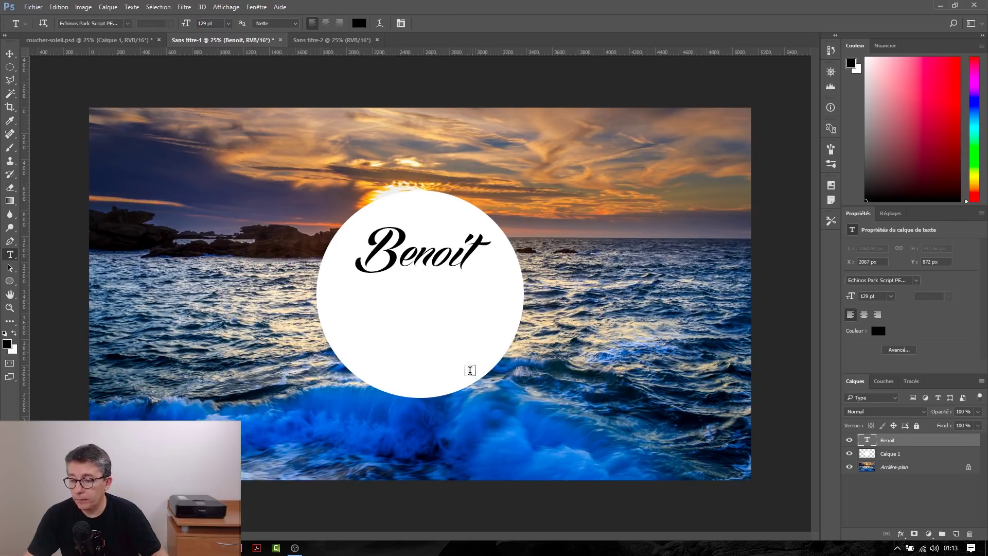
- Move the first-name text slightly up and sideways so it is horizontally centred in the upper part of the circle
{"action": "left_click", "coordinate": [10, 54]}
{"action": "left_click_drag", "start_coordinate": [419, 252], "coordinate": [415, 248]}
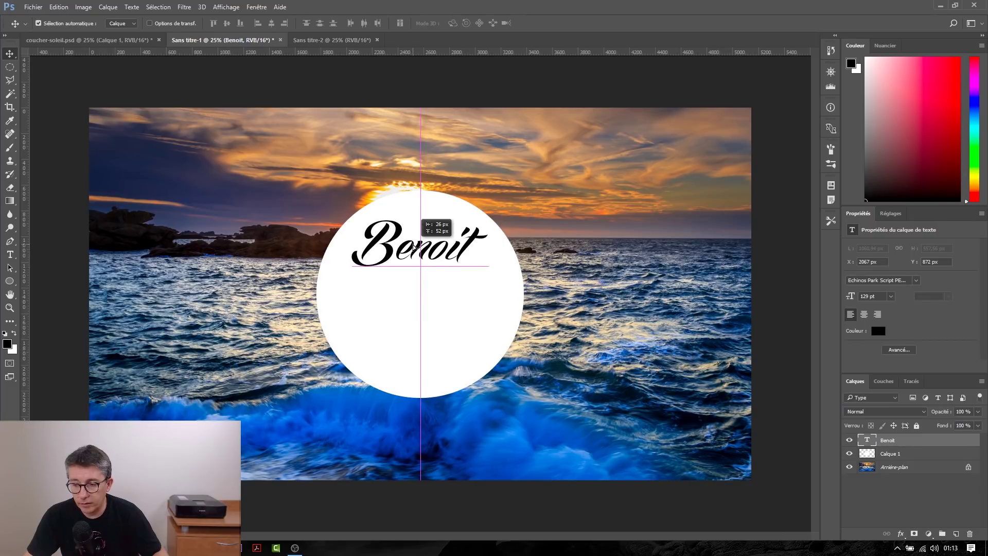
{"action": "left_click_drag", "start_coordinate": [414, 247], "coordinate": [415, 248]}
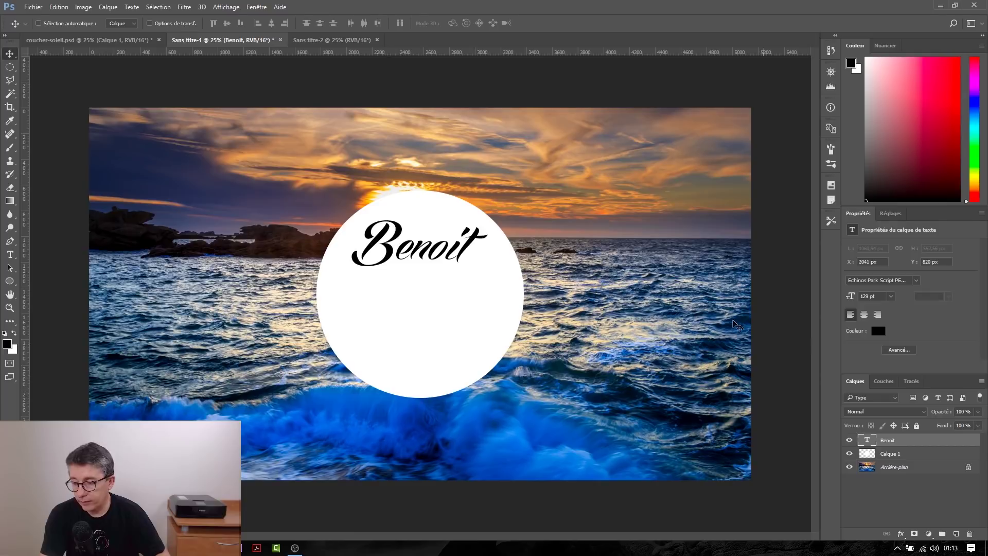
- Try rotating the first-name text slightly counter-clockwise with Free Transform, and undo the rotation
{"action": "key", "text": "ctrl+t"}
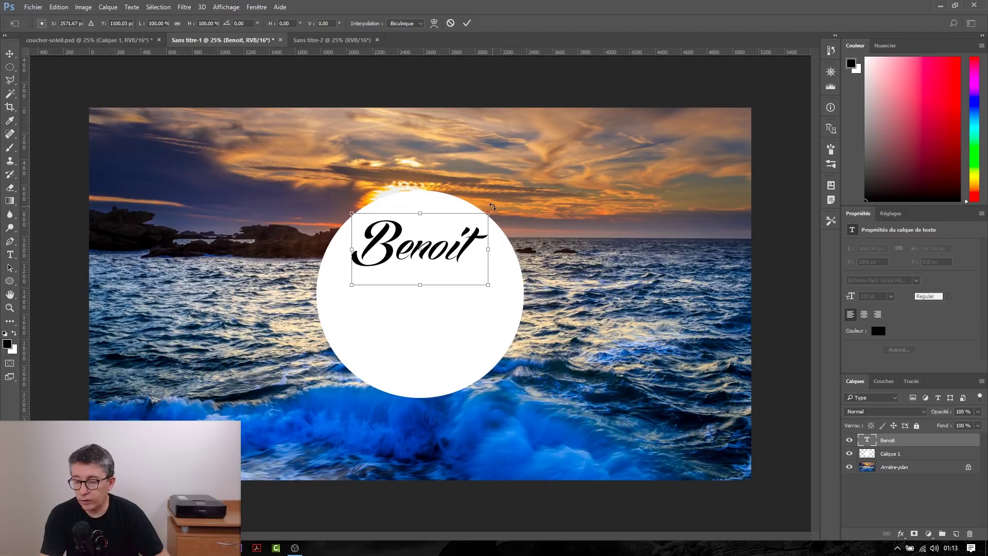
{"action": "mouse_move", "coordinate": [491, 205]}
{"action": "left_mouse_down"}
{"action": "mouse_move", "coordinate": [478, 188]}
{"action": "mouse_move", "coordinate": [485, 197]}
{"action": "left_mouse_up"}
{"action": "key", "text": "Return"}
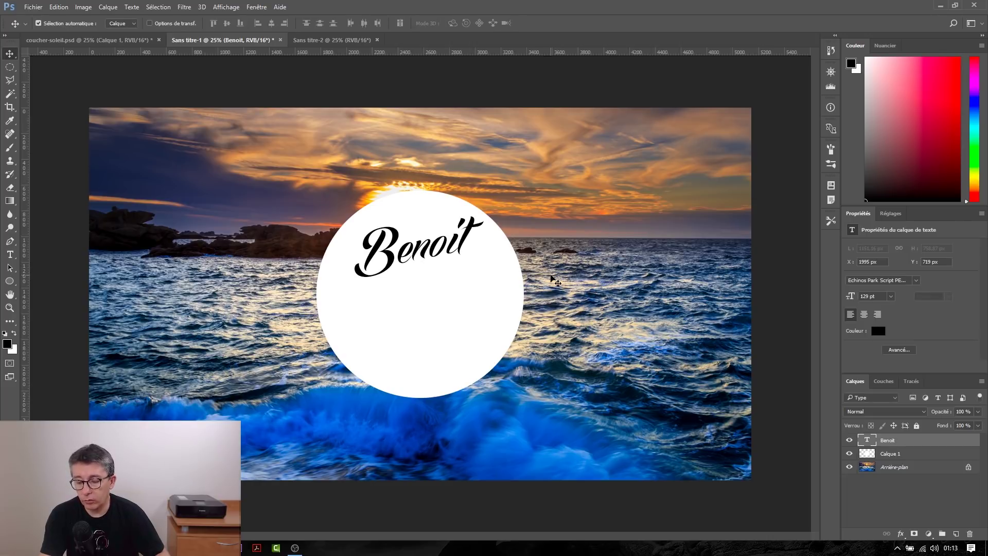
{"action": "key", "text": "ctrl+z"}
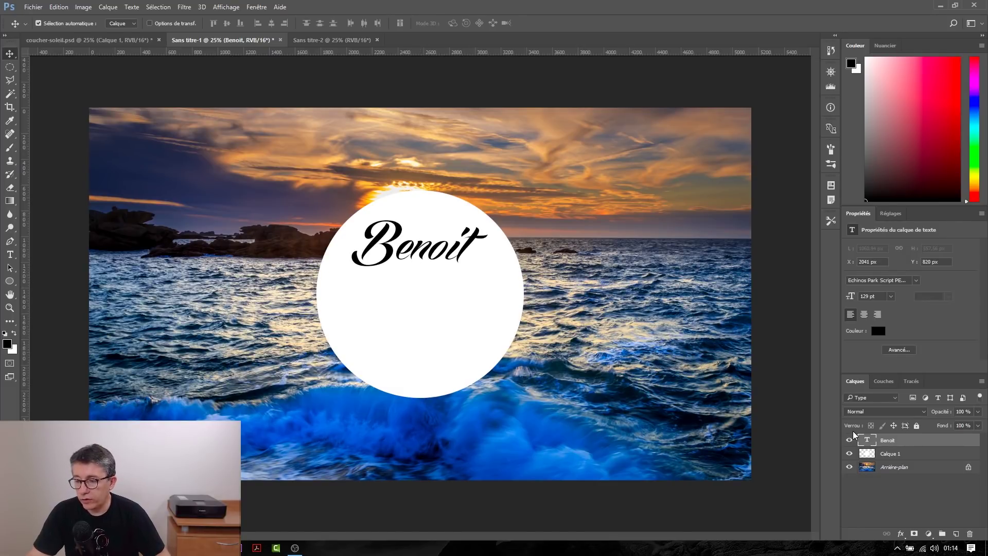
- Nudge the first-name text up and down within the circle, settling it lower at Y 924 px
{"action": "key", "text": "Down"}
{"action": "key", "text": "Down"}
{"action": "key", "text": "Down"}
{"action": "key", "text": "Down"}
{"action": "key", "text": "Down"}
{"action": "key", "text": "Down"}
{"action": "key", "text": "Down"}
{"action": "key", "text": "Down"}
{"action": "key", "text": "Down"}
{"action": "key", "text": "Down"}
{"action": "key", "text": "Down"}
{"action": "key", "text": "Down"}
{"action": "key", "text": "Down"}
{"action": "key", "text": "Down"}
{"action": "key", "text": "Down"}
{"action": "key", "text": "Down"}
{"action": "key", "text": "Down"}
{"action": "key", "text": "Down"}
{"action": "key", "text": "Down"}
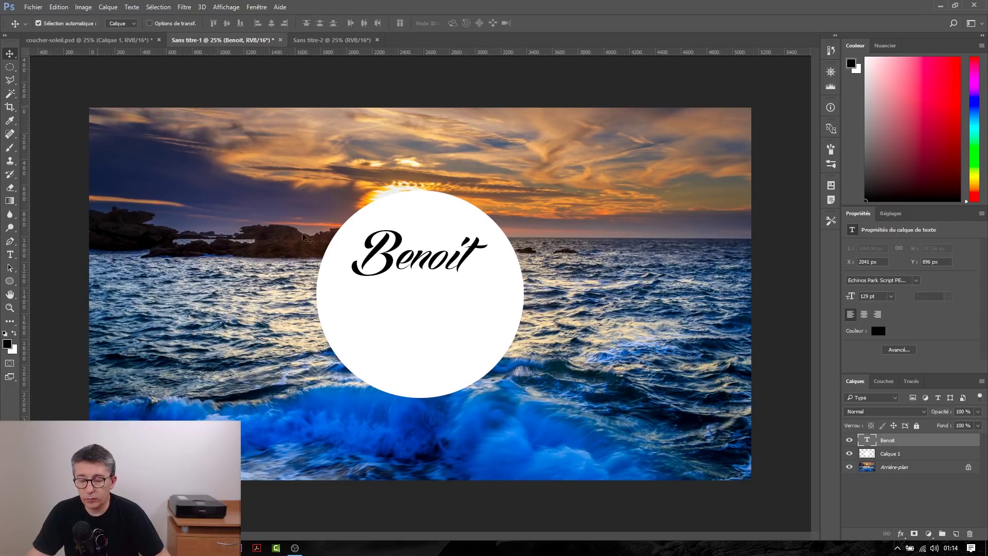
{"action": "key", "text": "Up"}
{"action": "key", "text": "Up"}
{"action": "key", "text": "Up"}
{"action": "key", "text": "Up"}
{"action": "key", "text": "Up"}
{"action": "key", "text": "Up"}
{"action": "key", "text": "Up"}
{"action": "key", "text": "Up"}
{"action": "key", "text": "Up"}
{"action": "key", "text": "Up"}
{"action": "key", "text": "Up"}
{"action": "key", "text": "Up"}
{"action": "key", "text": "Up"}
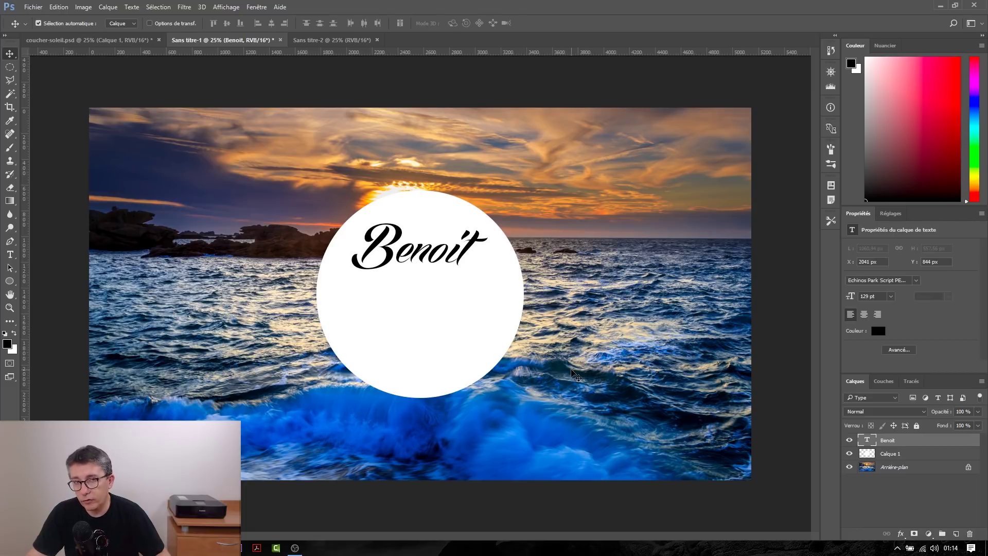
{"action": "key", "text": "Down"}
{"action": "key", "text": "Down"}
{"action": "key", "text": "Down"}
{"action": "key", "text": "Down"}
{"action": "key", "text": "Down"}
{"action": "key", "text": "Down"}
{"action": "key", "text": "Down"}
{"action": "key", "text": "Down"}
{"action": "key", "text": "Down"}
{"action": "key", "text": "Down"}
{"action": "key", "text": "Down"}
{"action": "key", "text": "Down"}
{"action": "key", "text": "Down"}
{"action": "key", "text": "Down"}
{"action": "key", "text": "Down"}
{"action": "key", "text": "Down"}
{"action": "key", "text": "Down"}
{"action": "key", "text": "Down"}
{"action": "key", "text": "Down"}
{"action": "key", "text": "Down"}
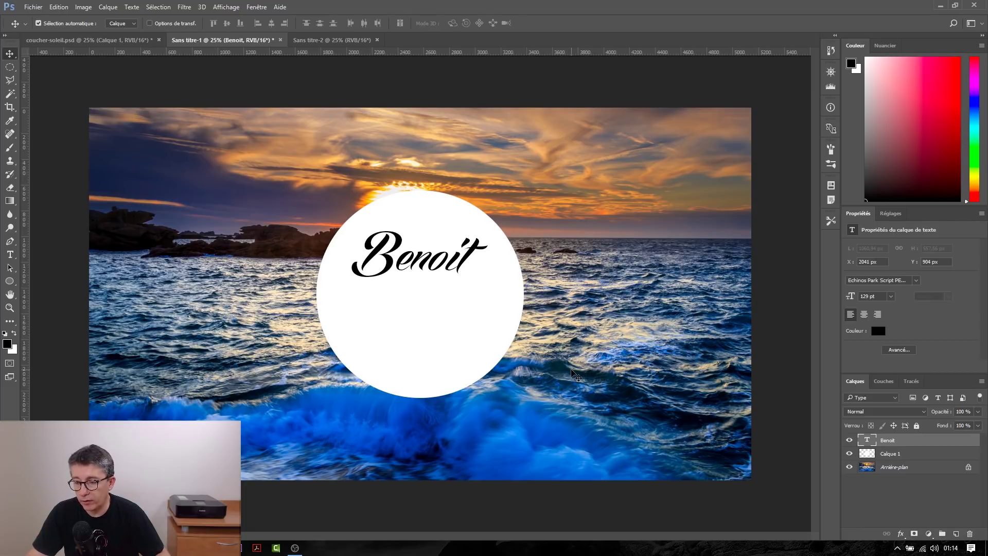
{"action": "key", "text": "Up"}
{"action": "key", "text": "Up"}
{"action": "key", "text": "Up"}
{"action": "key", "text": "Up"}
{"action": "key", "text": "Up"}
{"action": "key", "text": "Up"}
{"action": "key", "text": "Up"}
{"action": "key", "text": "Up"}
{"action": "key", "text": "Up"}
{"action": "key", "text": "Up"}
{"action": "key", "text": "Up"}
{"action": "key", "text": "Up"}
{"action": "key", "text": "Up"}
{"action": "key", "text": "Up"}
{"action": "key", "text": "Up"}
{"action": "key", "text": "Up"}
{"action": "key", "text": "Up"}
{"action": "key", "text": "Up"}
{"action": "key", "text": "Up"}
{"action": "key", "text": "Up"}
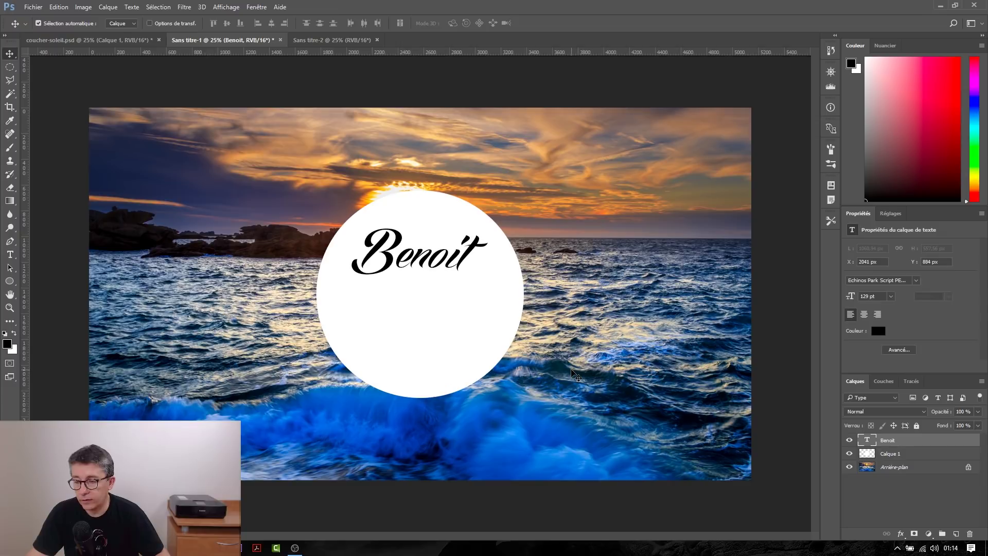
{"action": "key", "text": "Down"}
{"action": "key", "text": "Down"}
{"action": "key", "text": "Down"}
{"action": "key", "text": "Down"}
{"action": "key", "text": "Down"}
{"action": "key", "text": "Down"}
{"action": "key", "text": "Down"}
{"action": "key", "text": "Down"}
{"action": "key", "text": "Down"}
{"action": "key", "text": "Down"}
{"action": "key", "text": "Down"}
{"action": "key", "text": "Down"}
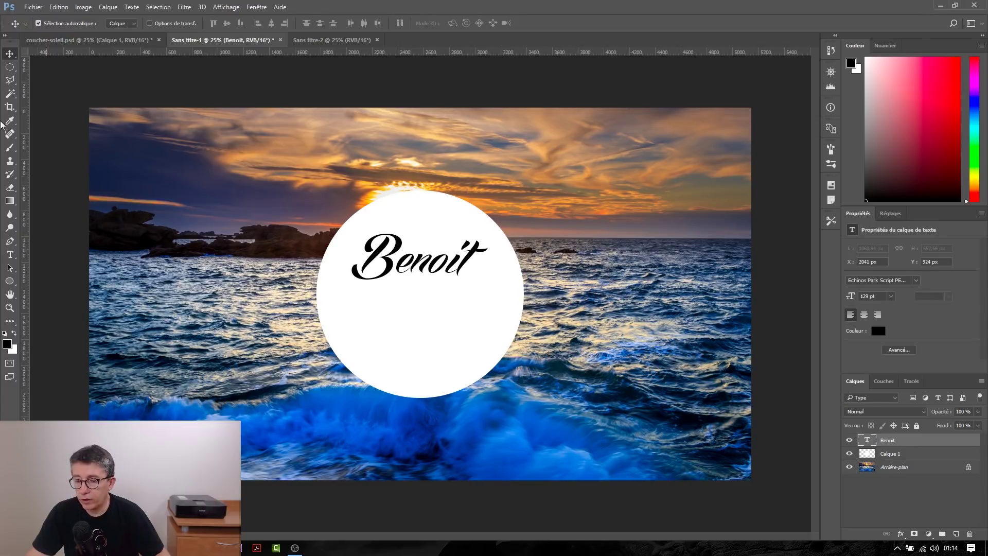
- Enlarge the whole first-name text to 155 pt
{"action": "left_click", "coordinate": [10, 258]}
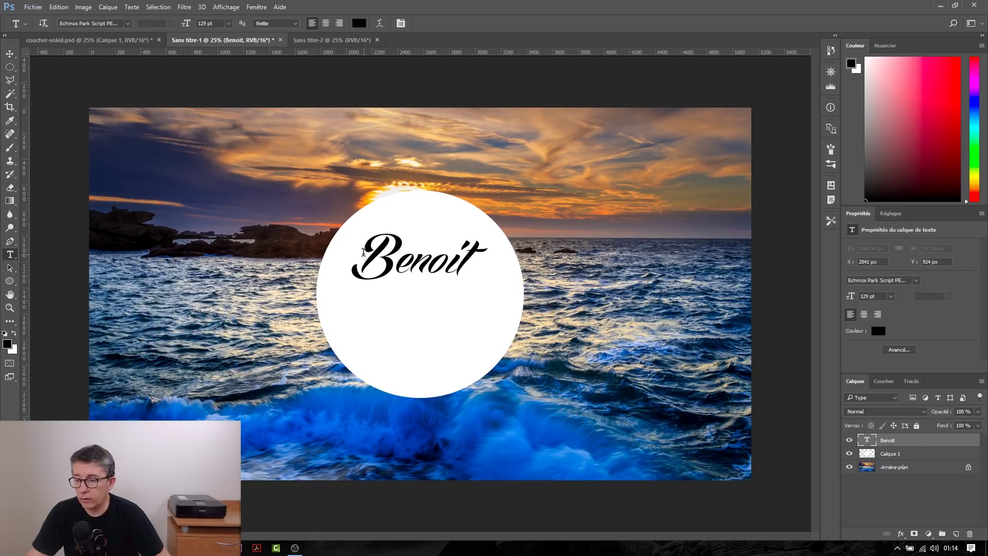
{"action": "left_click_drag", "start_coordinate": [363, 252], "coordinate": [479, 266]}
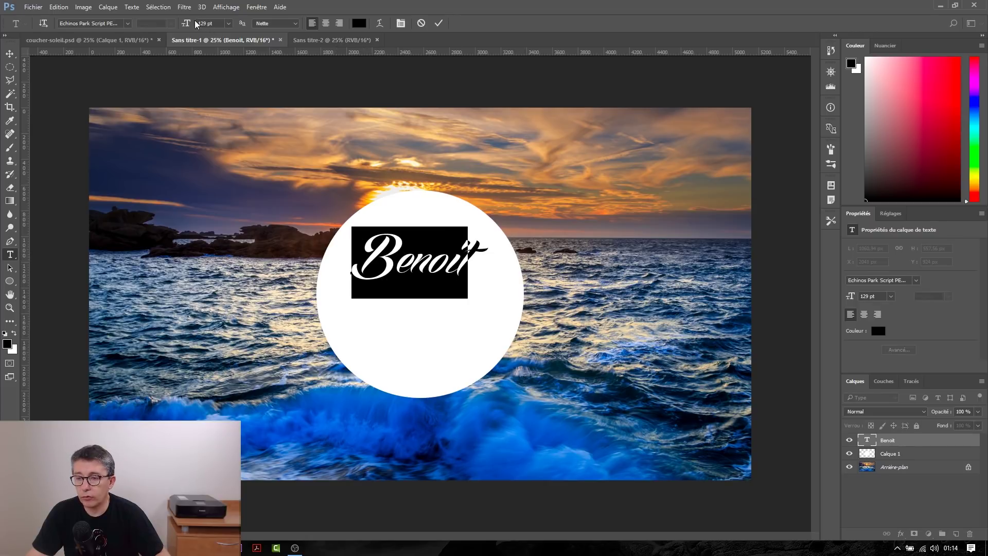
{"action": "left_click_drag", "start_coordinate": [186, 23], "coordinate": [197, 26]}
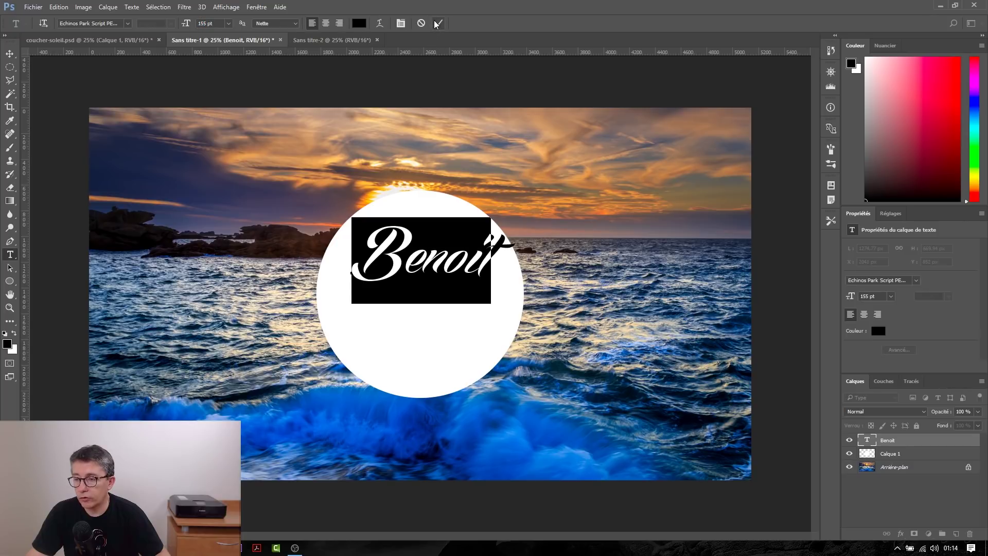
- Move the enlarged first-name text so it is horizontally centred in the upper part of the circle, and commit the edit
{"action": "left_click", "coordinate": [436, 236]}
{"action": "left_click_drag", "start_coordinate": [439, 299], "coordinate": [431, 297]}
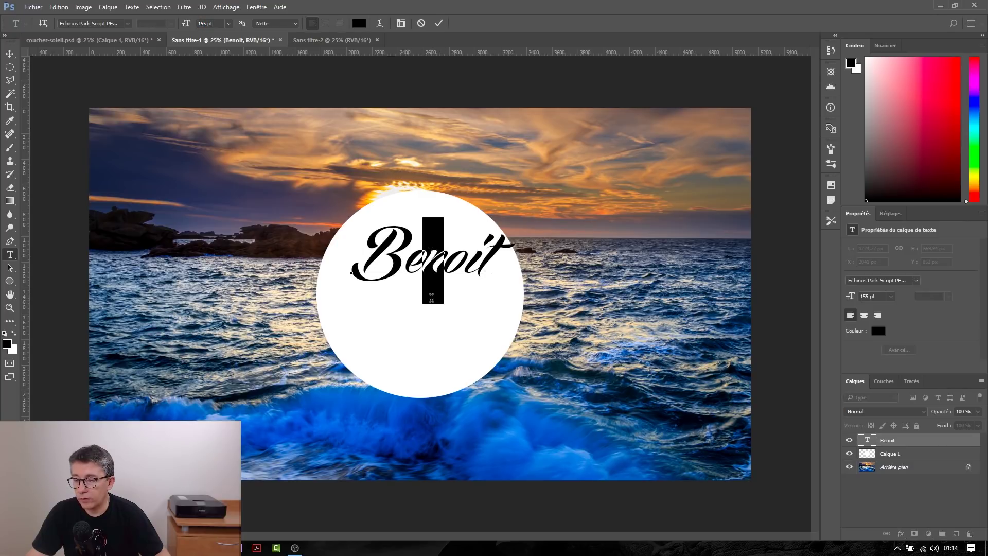
{"action": "left_click", "coordinate": [405, 291]}
{"action": "left_click", "coordinate": [432, 332]}
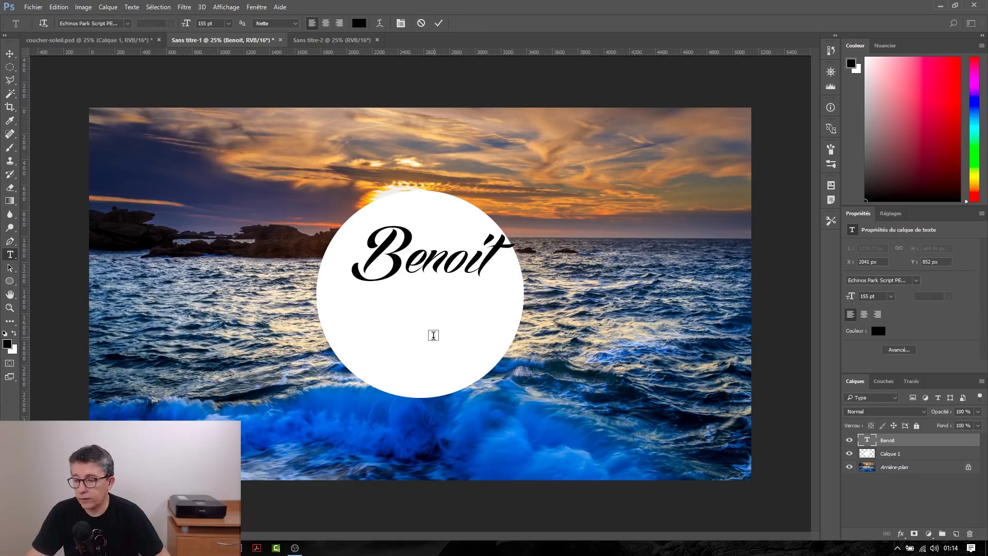
{"action": "mouse_move", "coordinate": [431, 314]}
{"action": "left_mouse_down"}
{"action": "mouse_move", "coordinate": [437, 293]}
{"action": "mouse_move", "coordinate": [443, 309]}
{"action": "mouse_move", "coordinate": [425, 305]}
{"action": "left_mouse_up"}
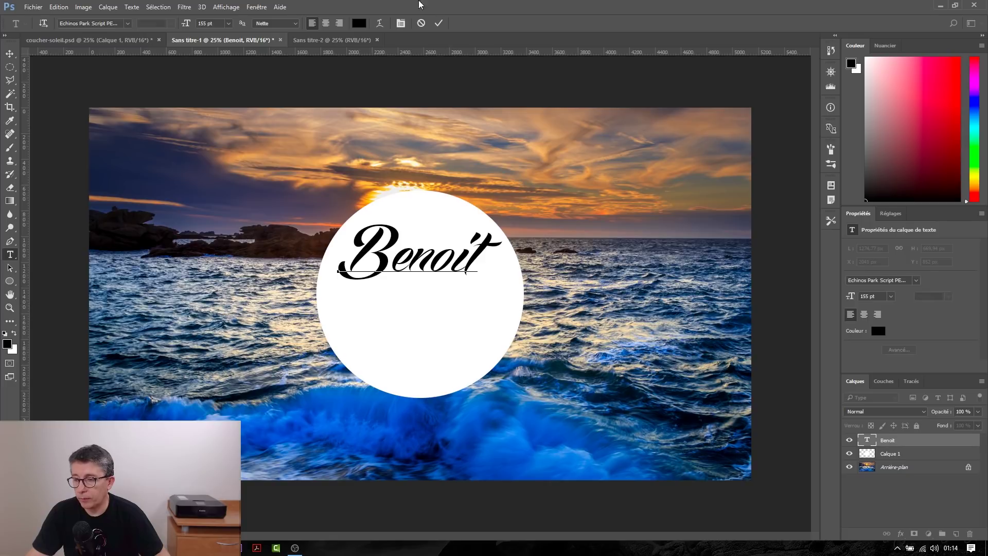
{"action": "left_click", "coordinate": [438, 22]}
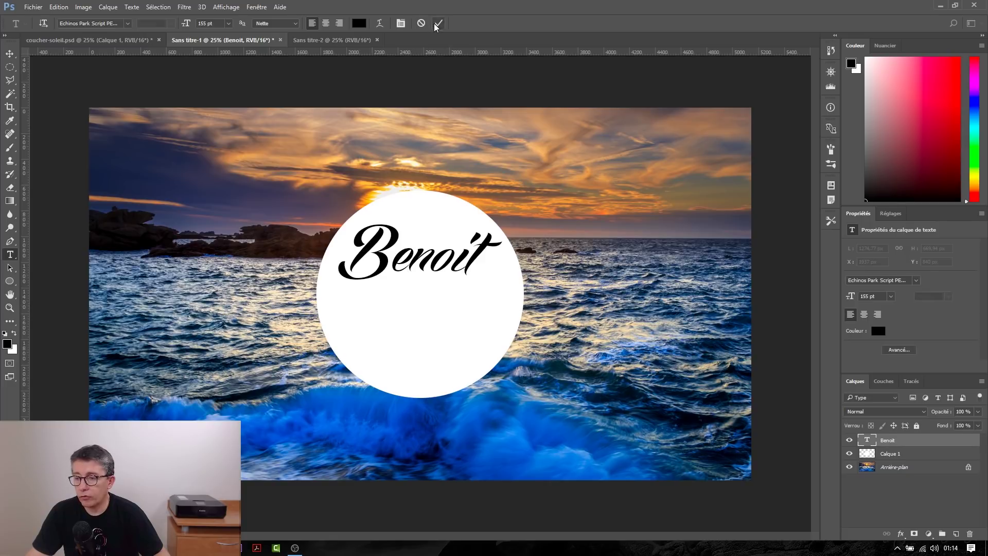
- Add the text "Photographe" in the lower part of the circle, in Book Antiqua Regular at 27 pt
{"action": "left_click", "coordinate": [379, 357]}
{"action": "type", "text": "Photographe"}
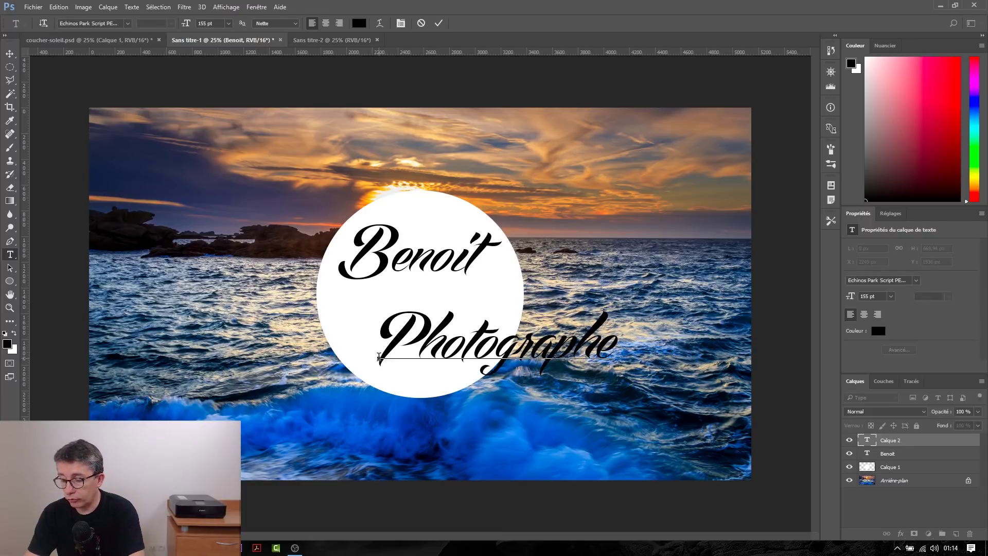
{"action": "key", "text": "ctrl+a"}
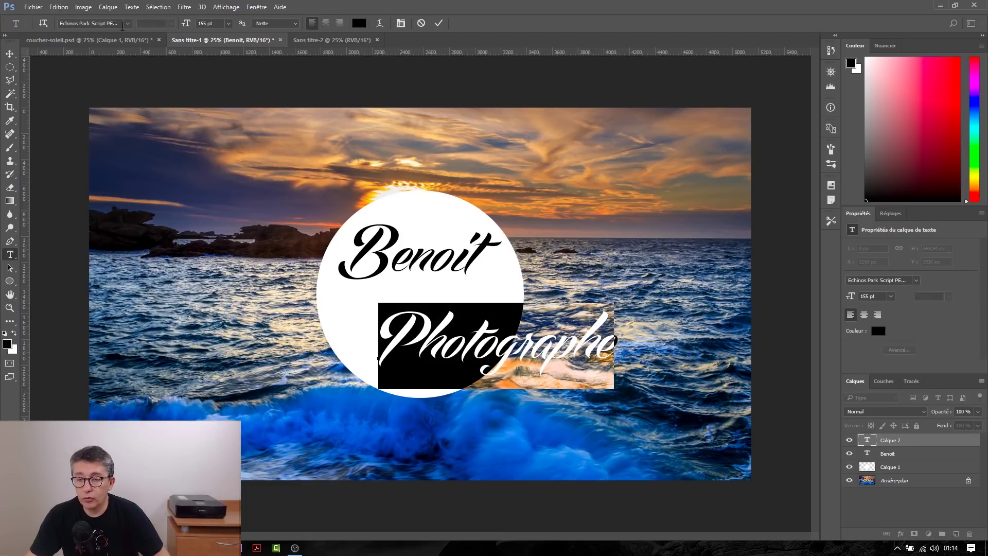
{"action": "left_click", "coordinate": [127, 23]}
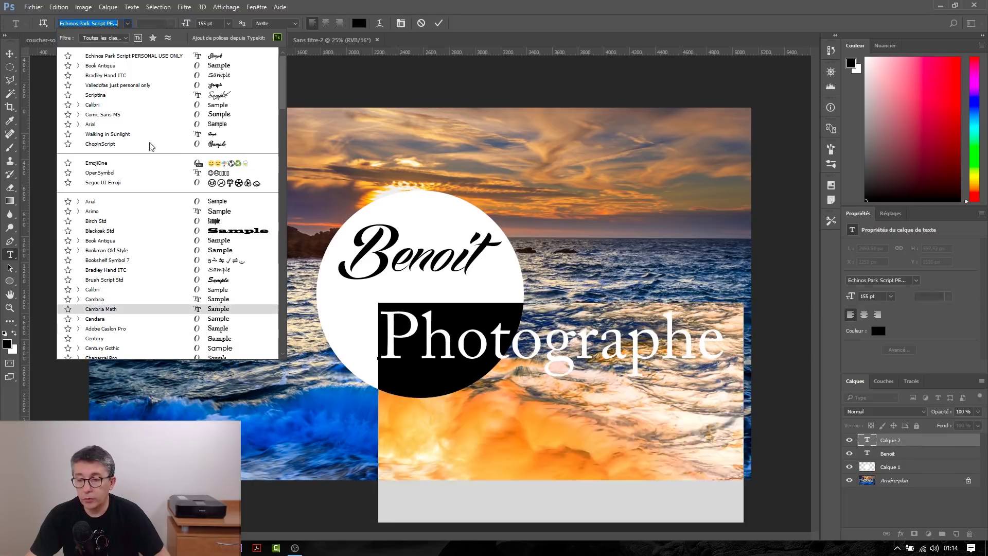
{"action": "left_click", "coordinate": [159, 67]}
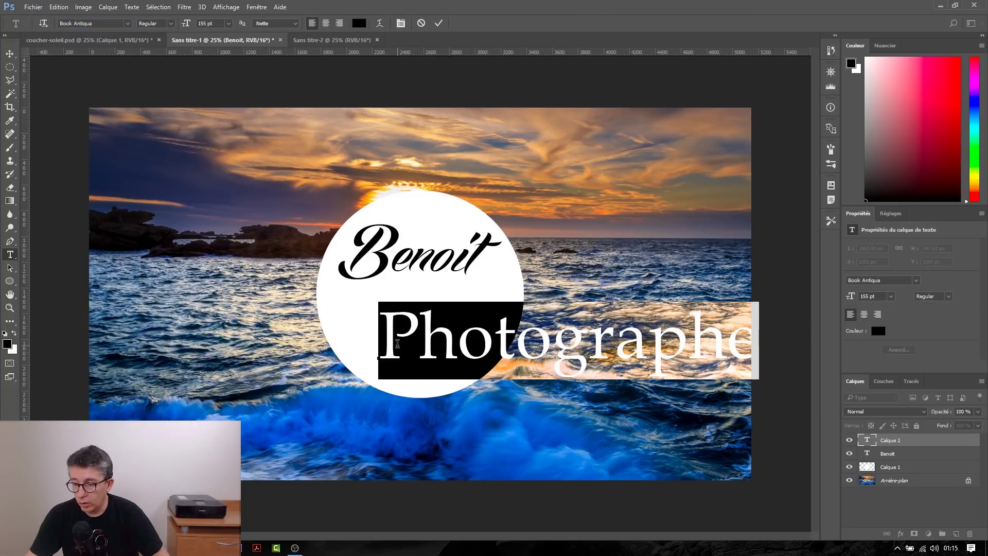
{"action": "left_click_drag", "start_coordinate": [188, 23], "coordinate": [122, 18]}
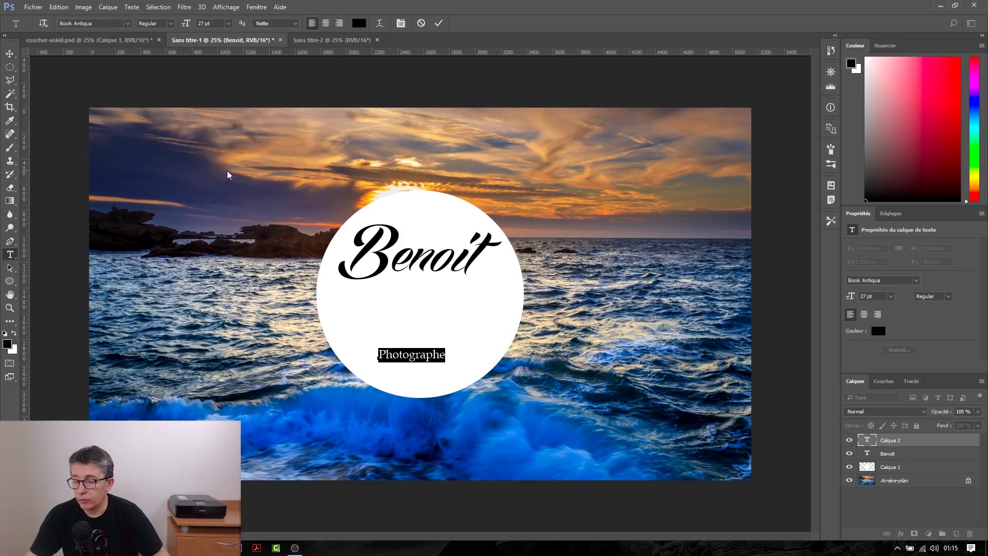
{"action": "left_click", "coordinate": [440, 24]}
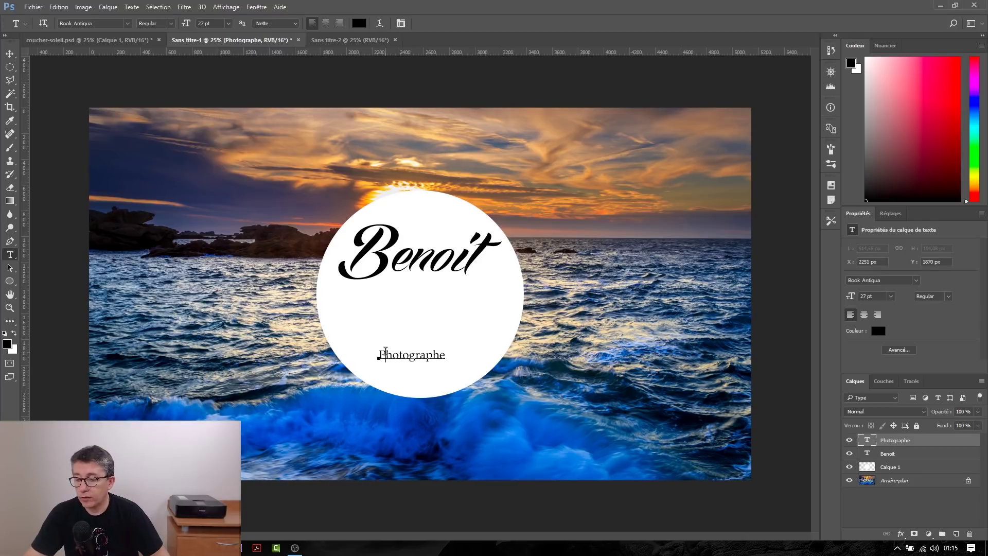
- Move the "Photographe" text directly beneath the first name, enlarge it to 33 pt and centre it again
{"action": "left_click_drag", "start_coordinate": [400, 387], "coordinate": [451, 290]}
{"action": "left_click", "coordinate": [385, 279]}
{"action": "left_click_drag", "start_coordinate": [383, 281], "coordinate": [470, 293]}
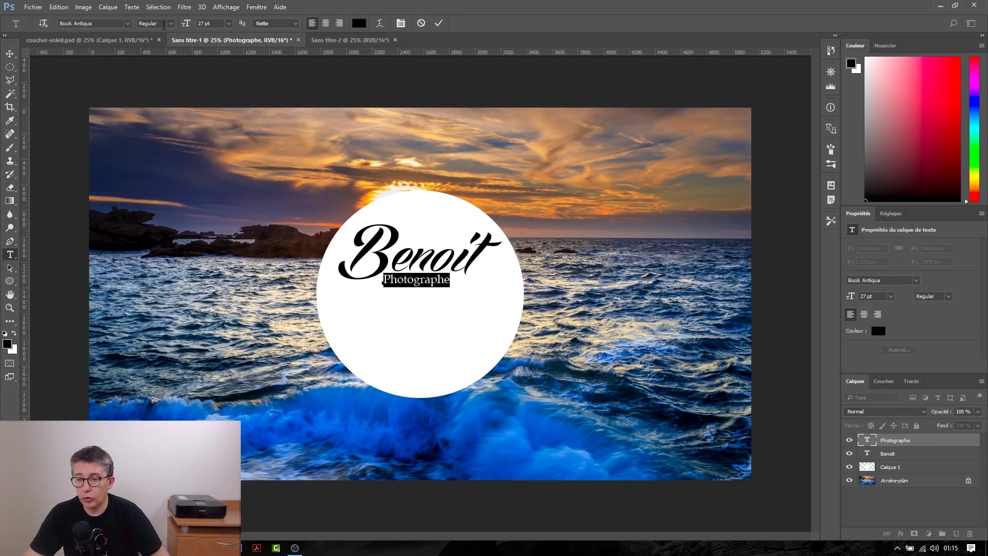
{"action": "left_click_drag", "start_coordinate": [185, 24], "coordinate": [189, 26]}
{"action": "key", "text": "ctrl+Return"}
{"action": "left_click", "coordinate": [410, 283]}
{"action": "left_click_drag", "start_coordinate": [415, 294], "coordinate": [412, 297]}
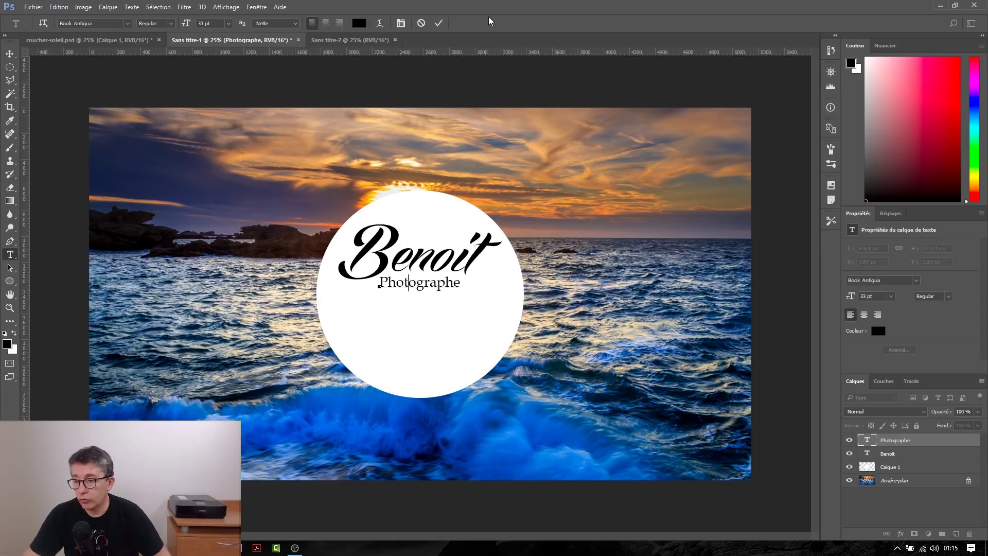
- Draw a thin black horizontal rectangle about 900 px wide and 25 px high just below "Photographe"
{"action": "left_click", "coordinate": [883, 496]}
{"action": "left_click", "coordinate": [881, 495]}
{"action": "left_click", "coordinate": [10, 280]}
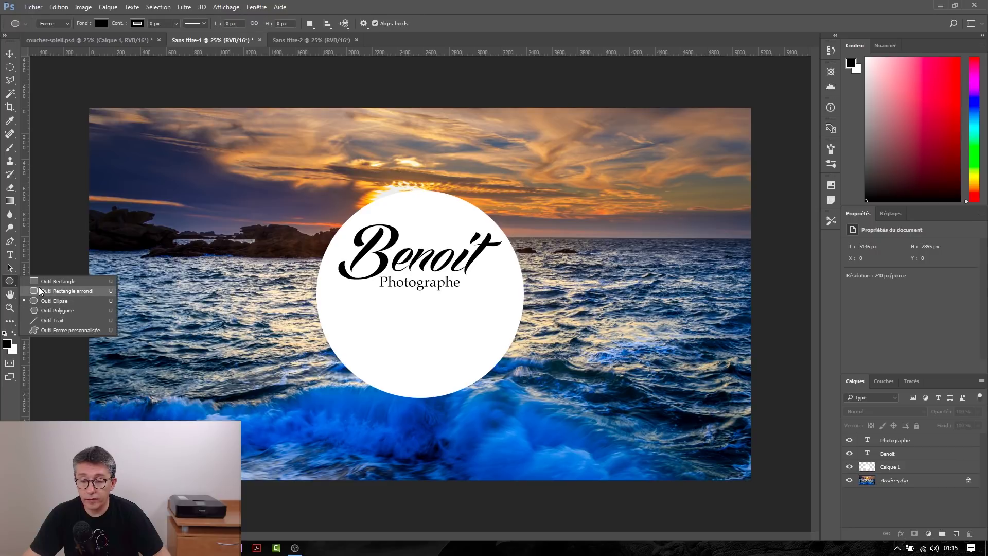
{"action": "left_click", "coordinate": [45, 280]}
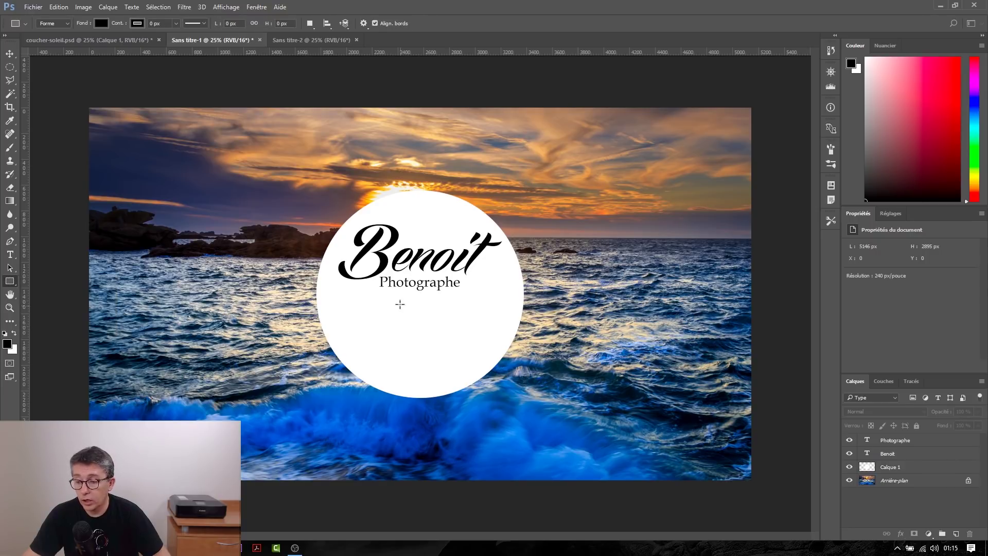
{"action": "left_click_drag", "start_coordinate": [366, 296], "coordinate": [481, 298]}
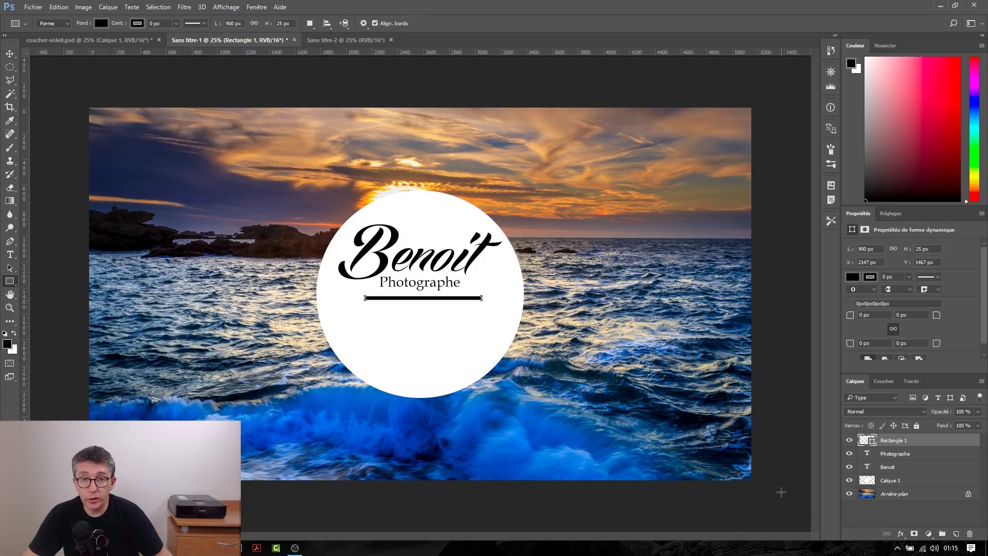
- Try drawing a 5 px horizontal line with the Line tool below the black bar
{"action": "right_click", "coordinate": [5, 283]}
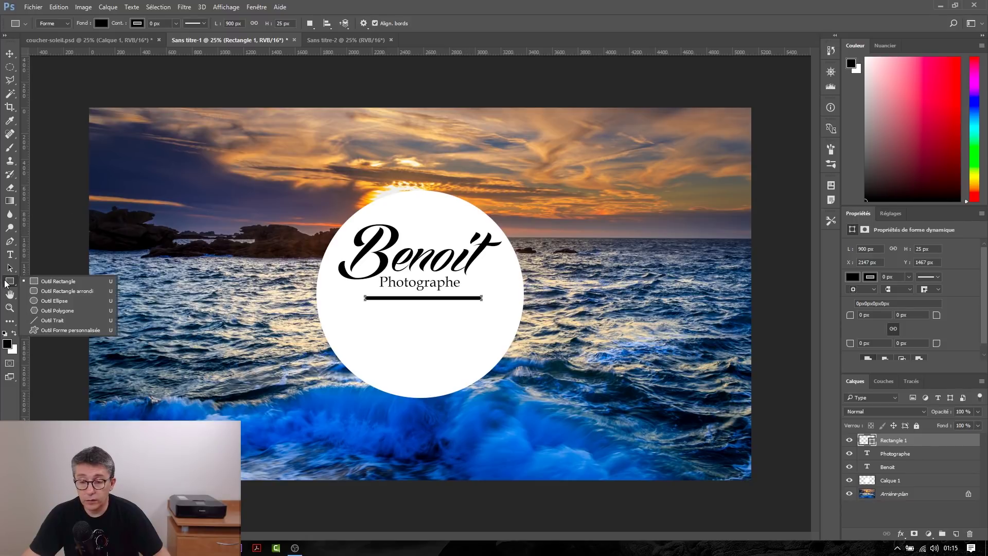
{"action": "left_click", "coordinate": [43, 318]}
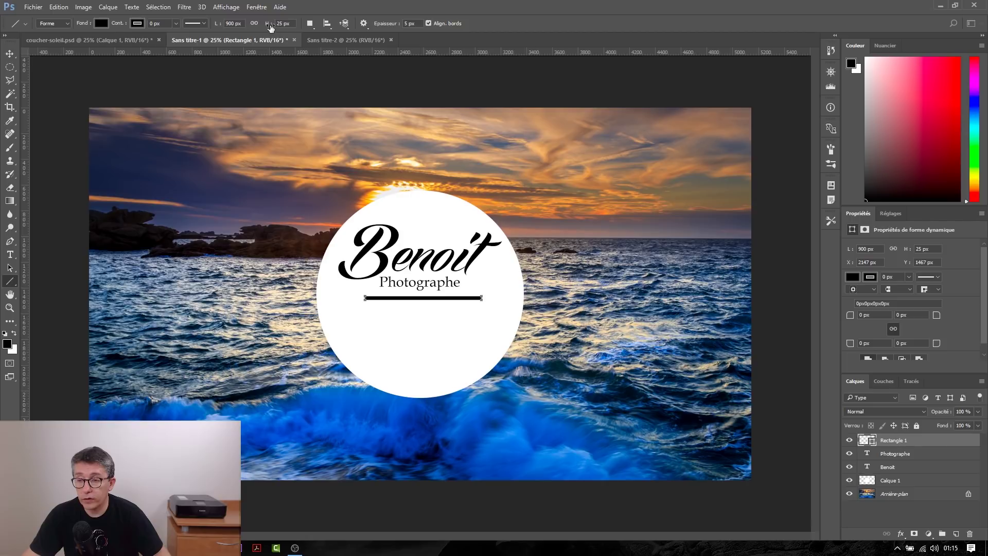
{"action": "left_click_drag", "start_coordinate": [358, 323], "coordinate": [477, 325]}
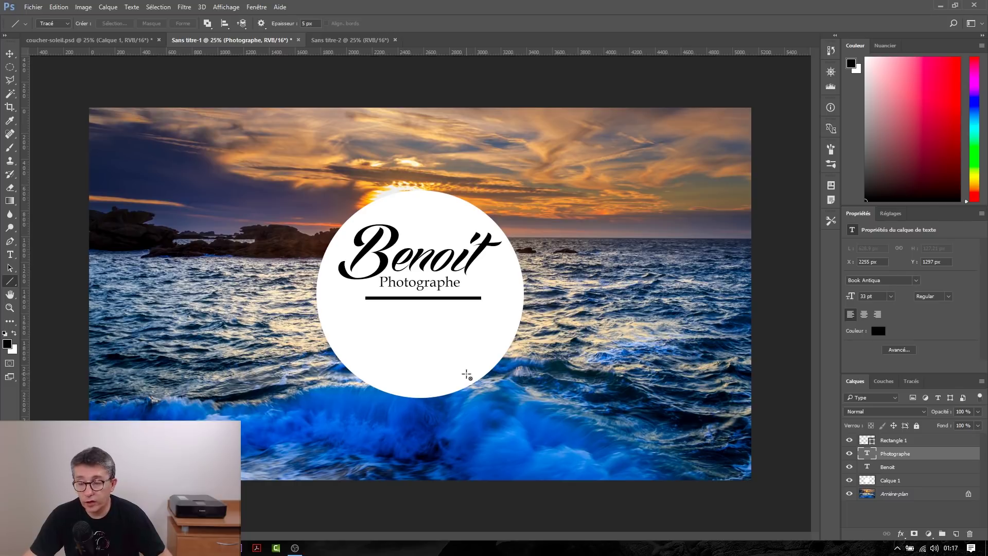
- Nudge the black bar straight down within the circle to Y 1575 px
{"action": "left_click", "coordinate": [901, 442]}
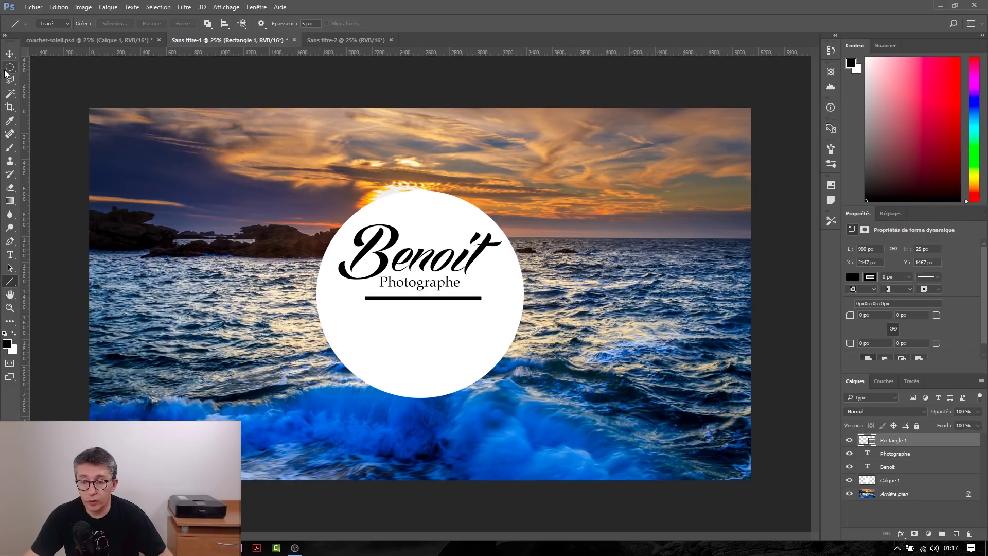
{"action": "left_click", "coordinate": [10, 53]}
{"action": "key", "text": "shift+Down"}
{"action": "key", "text": "shift+Down"}
{"action": "key", "text": "shift+Down"}
{"action": "key", "text": "shift+Down"}
{"action": "key", "text": "shift+Down"}
{"action": "key", "text": "shift+Down"}
{"action": "key", "text": "shift+Down"}
{"action": "key", "text": "shift+Down"}
{"action": "key", "text": "shift+Down"}
{"action": "key", "text": "shift+Down"}
{"action": "key", "text": "shift+Down"}
{"action": "key", "text": "Up"}
{"action": "key", "text": "Up"}
{"action": "key", "text": "Up"}
{"action": "key", "text": "Up"}
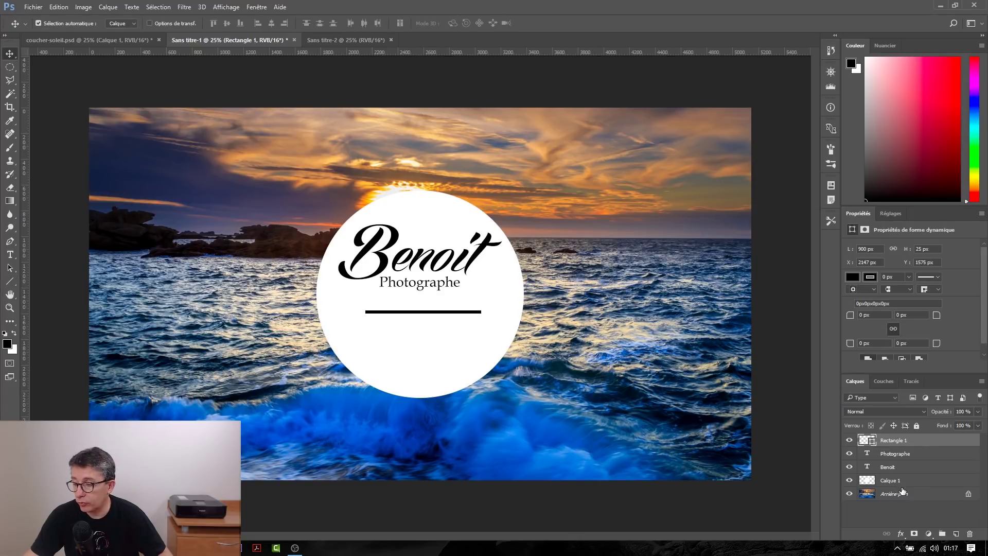
- Nudge the "Photographe" text down to Y 1353 px, between the first name and the bar
{"action": "left_click", "coordinate": [887, 455]}
{"action": "key", "text": "shift+Down"}
{"action": "key", "text": "shift+Down"}
{"action": "key", "text": "shift+Down"}
{"action": "key", "text": "shift+Down"}
{"action": "key", "text": "shift+Down"}
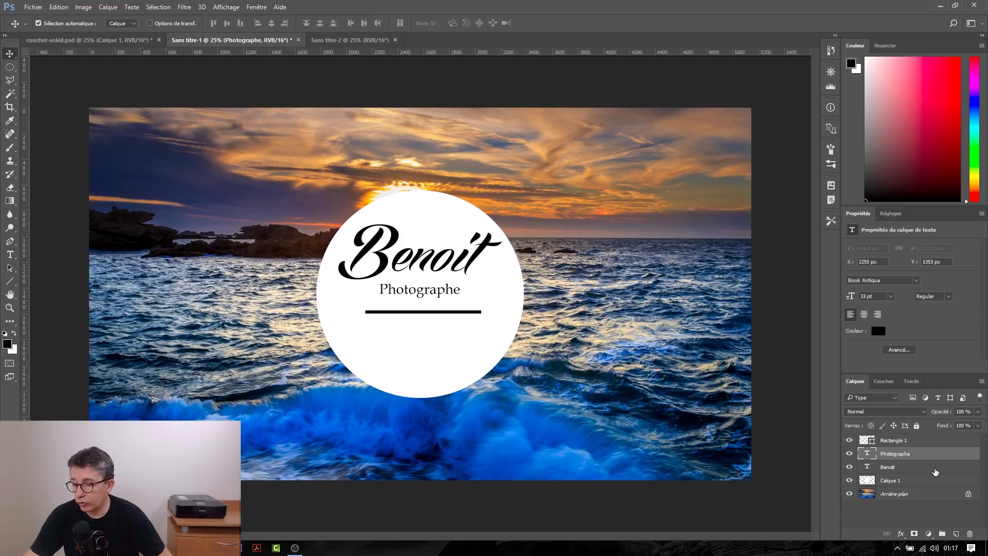
- Group the bar, the "Photographe" text and the first-name text layers
{"action": "left_click", "coordinate": [903, 442]}
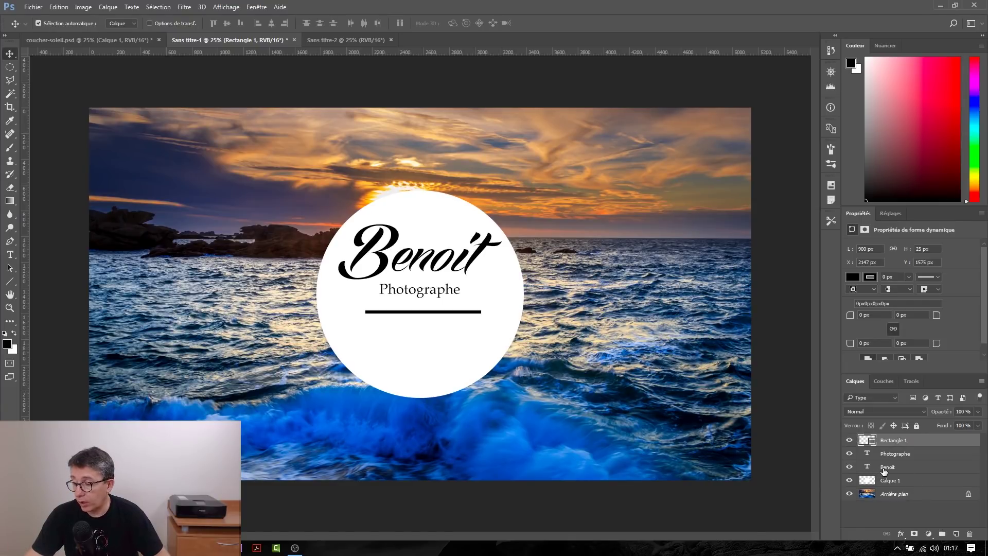
{"action": "left_click", "coordinate": [887, 469], "text": "shift"}
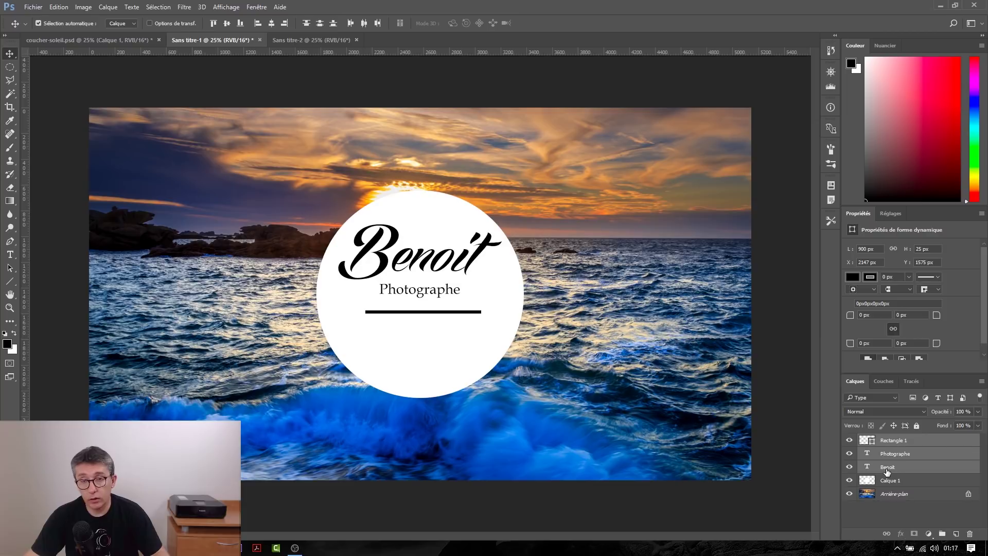
{"action": "key", "text": "ctrl"}
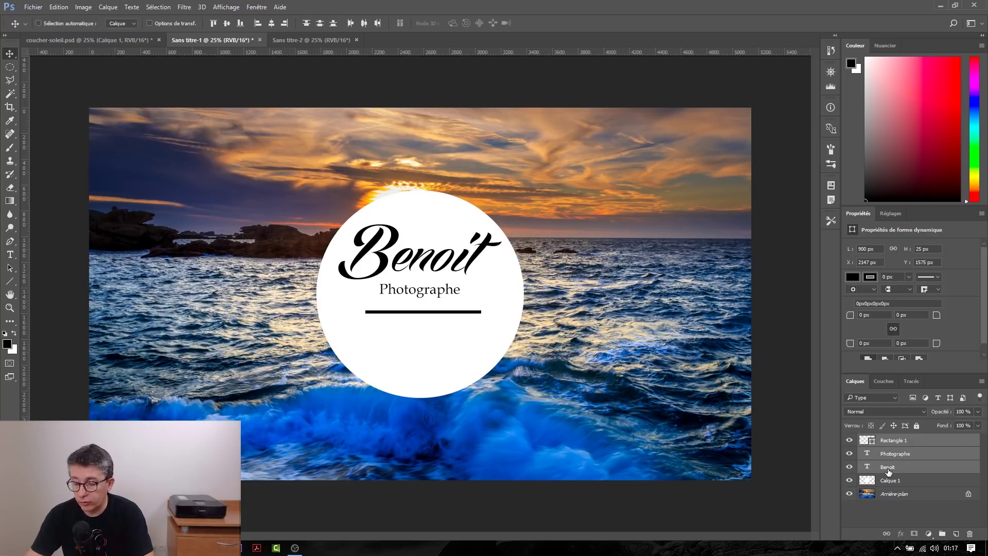
{"action": "key", "text": "ctrl+g"}
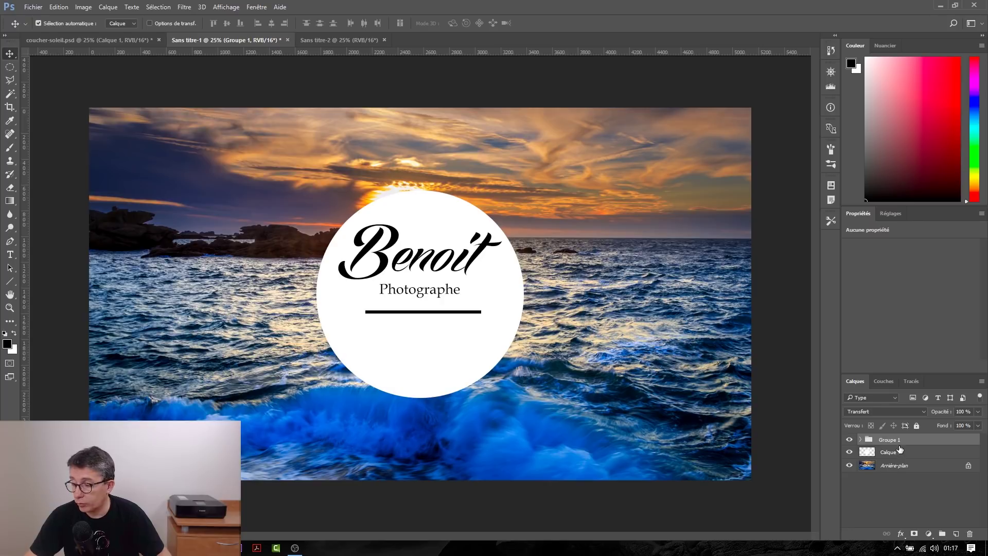
- Rotate the text-and-bar group counter-clockwise by about 16 degrees with Free Transform and move it down to the circle's centre
{"action": "key", "text": "ctrl"}
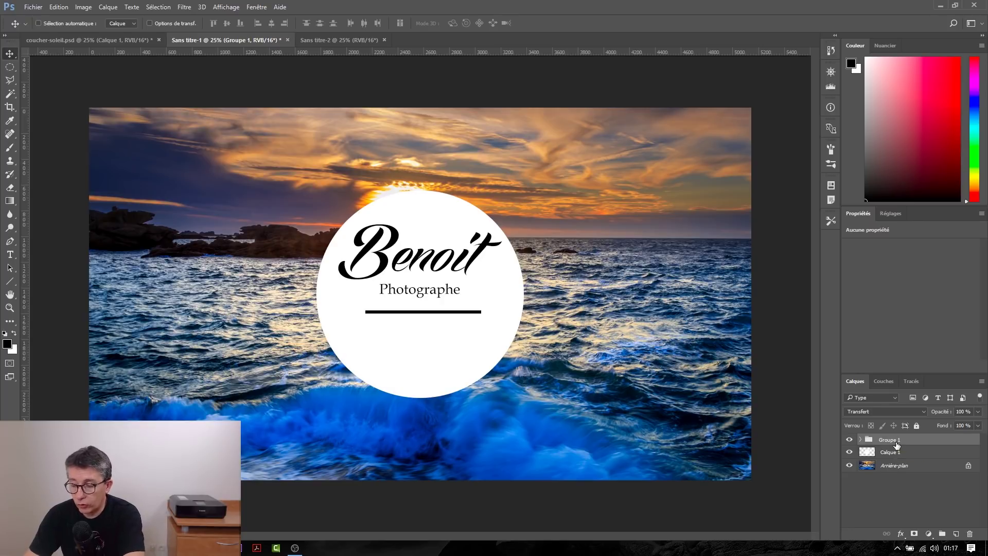
{"action": "key", "text": "ctrl+t"}
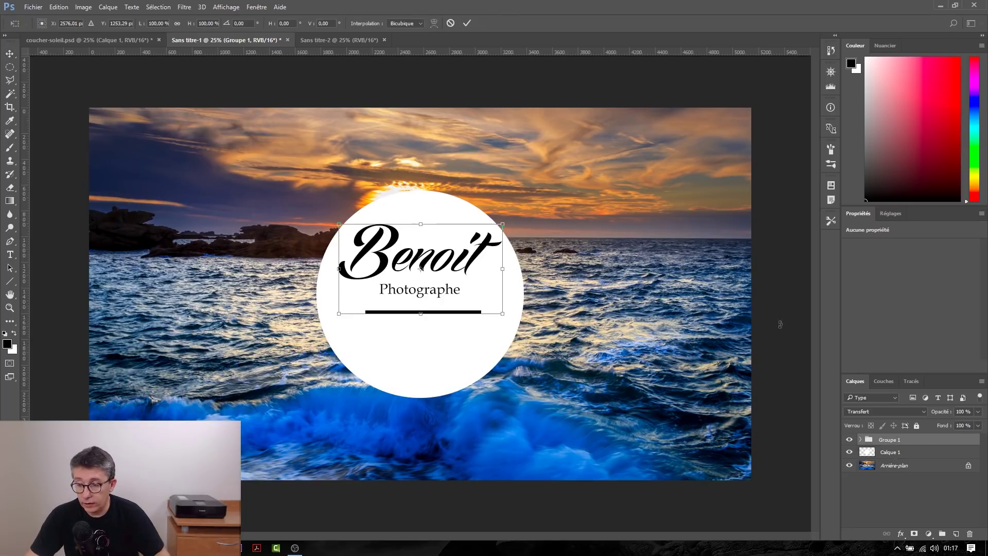
{"action": "left_click_drag", "start_coordinate": [547, 212], "coordinate": [526, 178]}
{"action": "left_click_drag", "start_coordinate": [473, 279], "coordinate": [470, 295]}
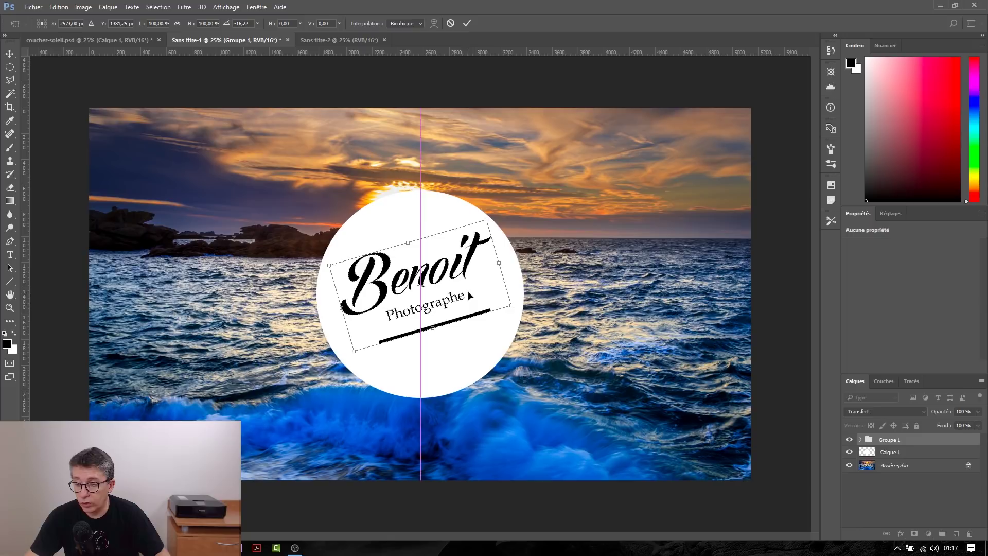
{"action": "left_click", "coordinate": [467, 23]}
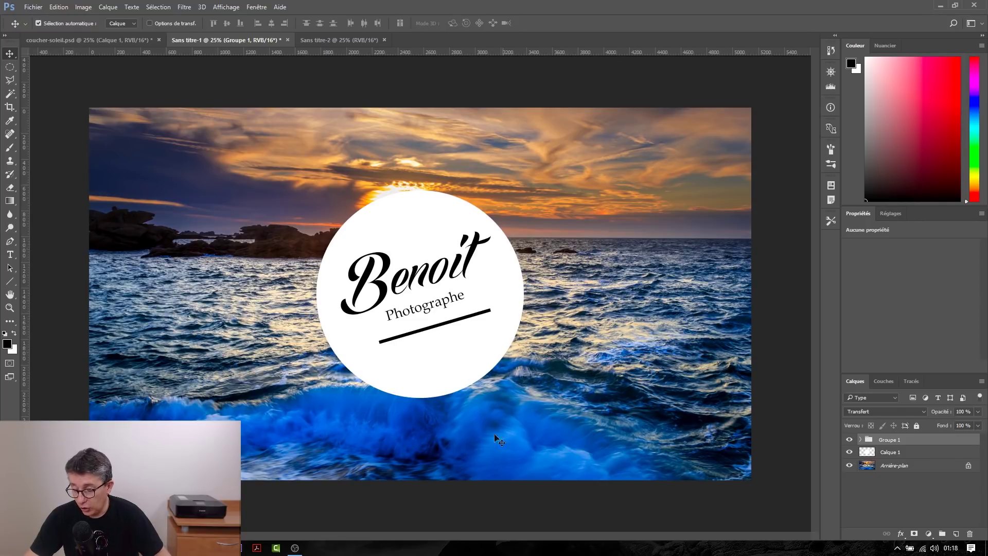
- Rename the white circle's layer as "cercle blanc"
{"action": "left_click", "coordinate": [885, 452]}
{"action": "double_click", "coordinate": [898, 453]}
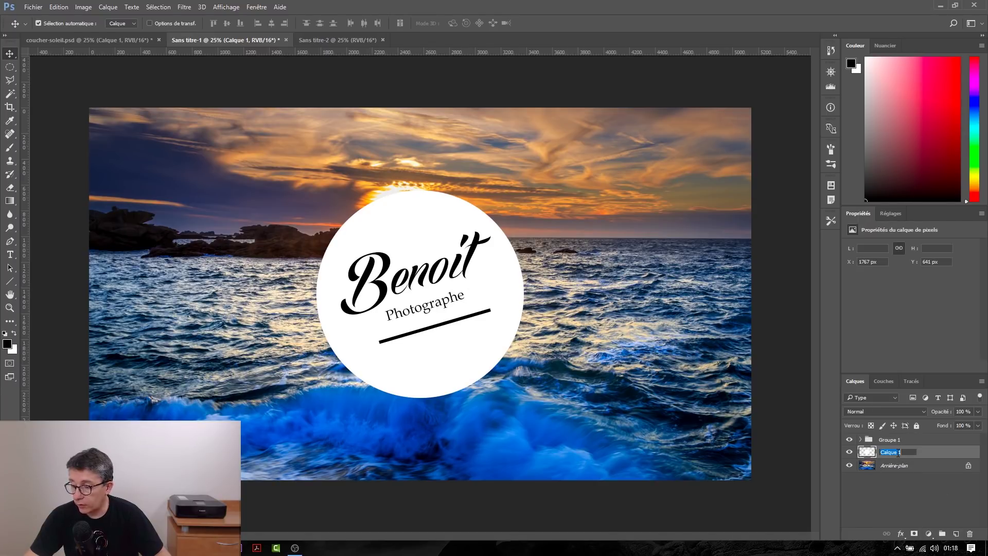
{"action": "type", "text": "cercl"}
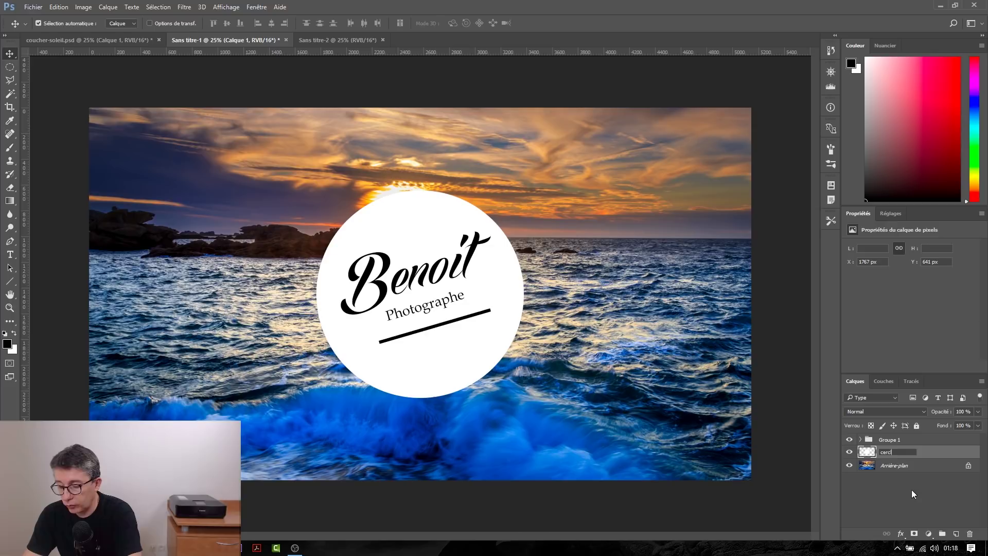
{"action": "type", "text": "e blanc"}
{"action": "key", "text": "Return"}
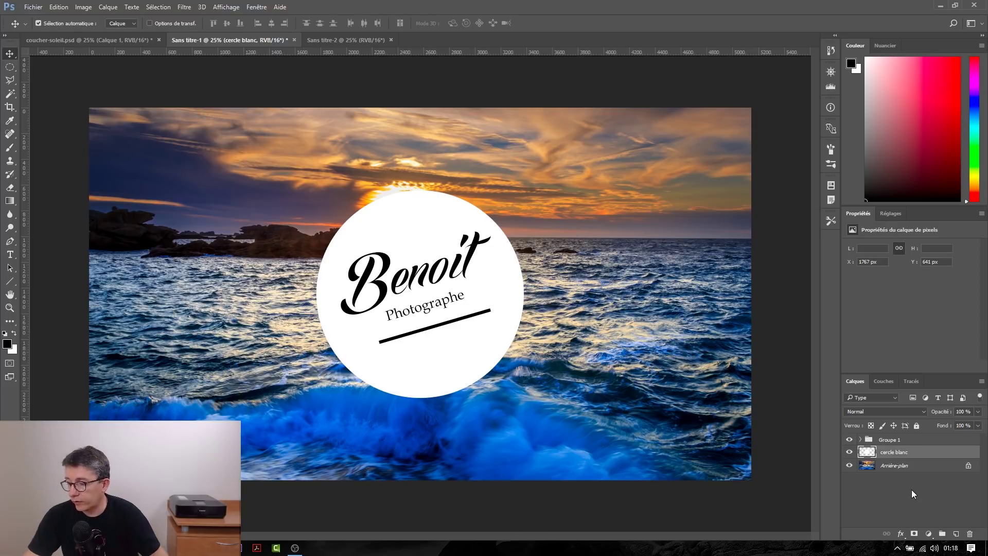
- Duplicate the "cercle blanc" layer, hide the copy as a backup, and make the original the active layer
{"action": "key", "text": "ctrl"}
{"action": "key", "text": "ctrl+j"}
{"action": "left_click", "coordinate": [849, 453]}
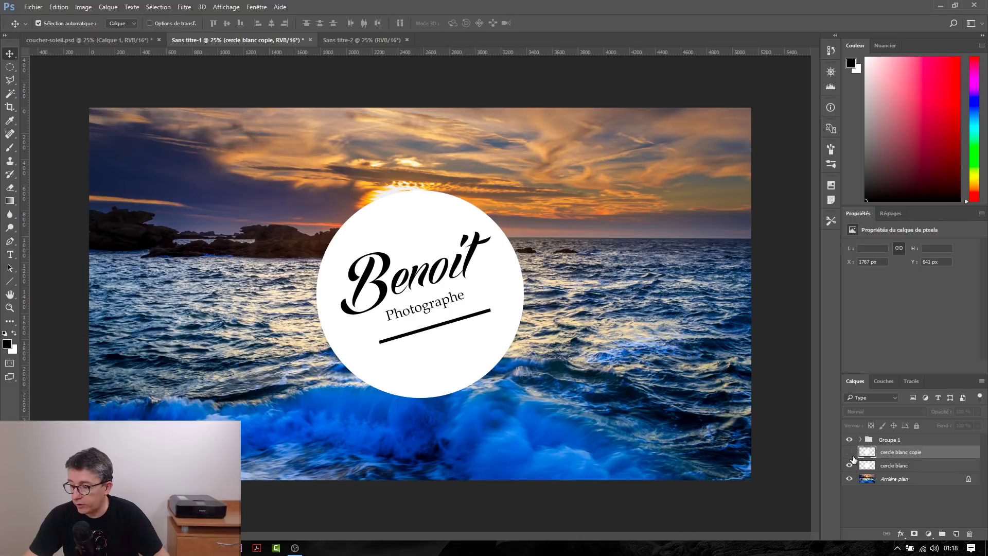
{"action": "left_click", "coordinate": [868, 466]}
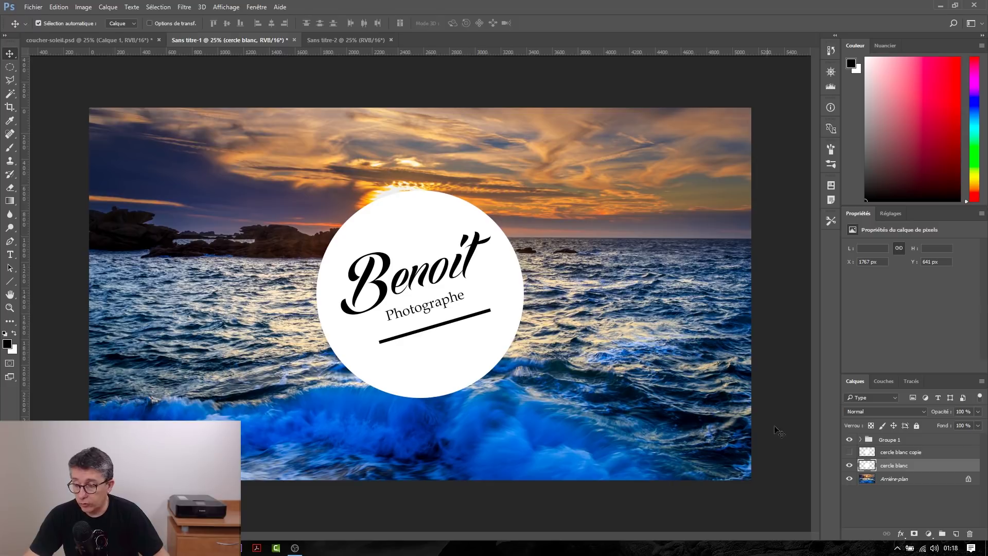
- Hide Groupe 1 and load the combined outlines of its bar, "Photographe" text and first-name text as one selection
{"action": "left_click", "coordinate": [849, 439]}
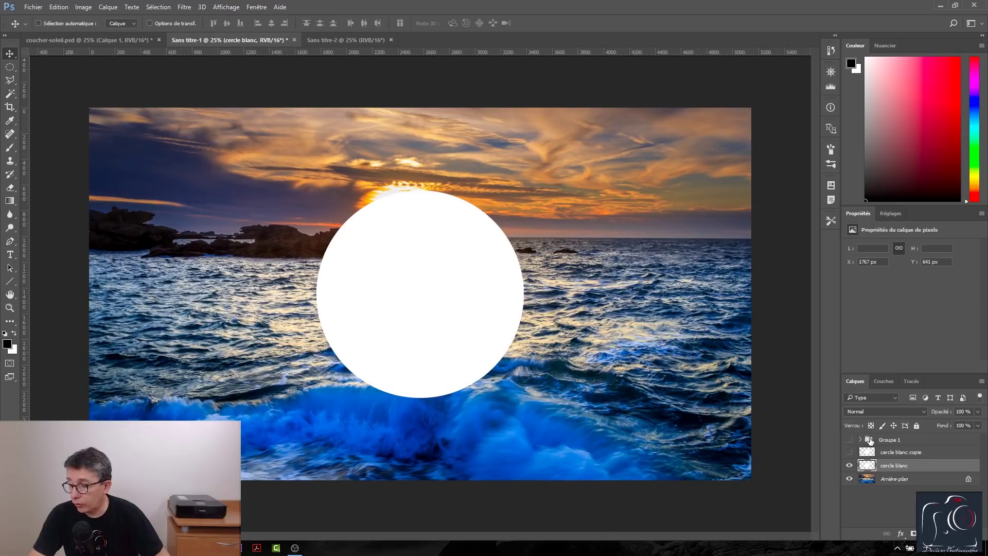
{"action": "left_click", "coordinate": [870, 441]}
{"action": "left_click", "coordinate": [860, 440]}
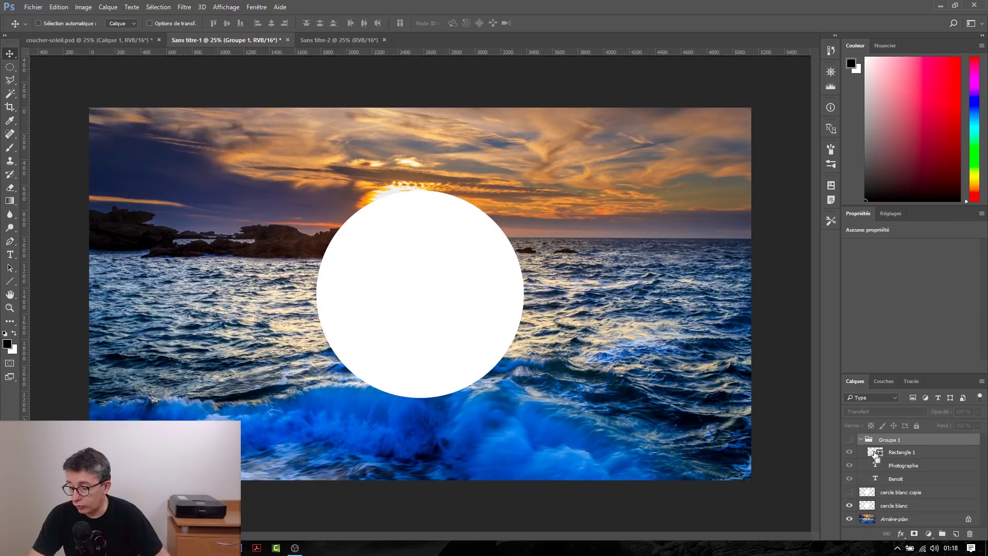
{"action": "left_click", "coordinate": [874, 453], "text": "ctrl"}
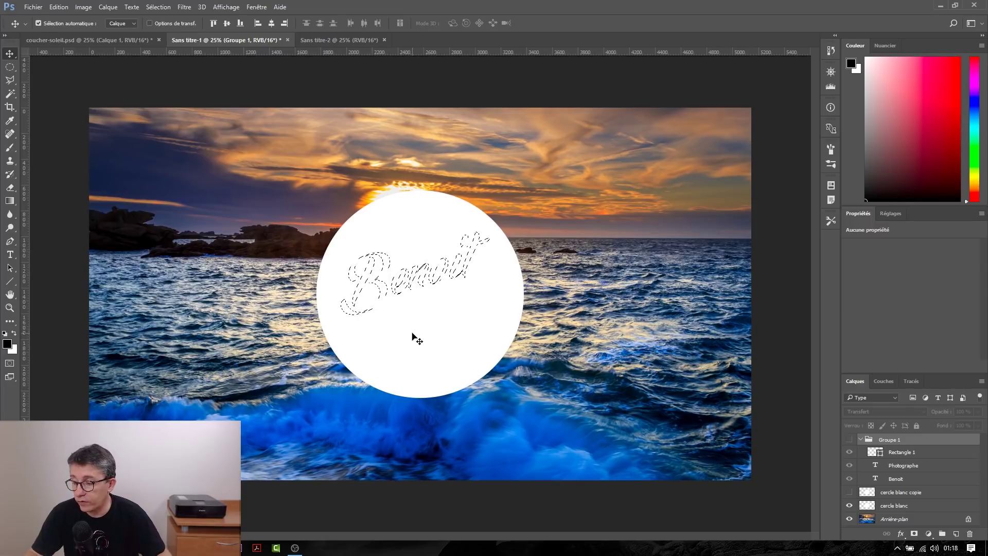
{"action": "key", "text": "ctrl"}
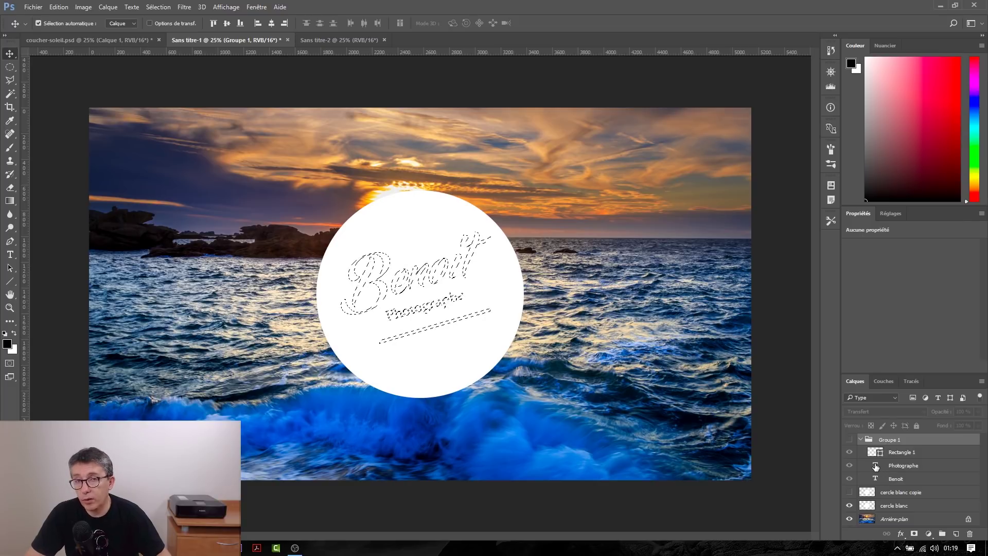
- Cut the selected text and bar shapes out of the "cercle blanc" layer and clear the selection
{"action": "left_click", "coordinate": [850, 440]}
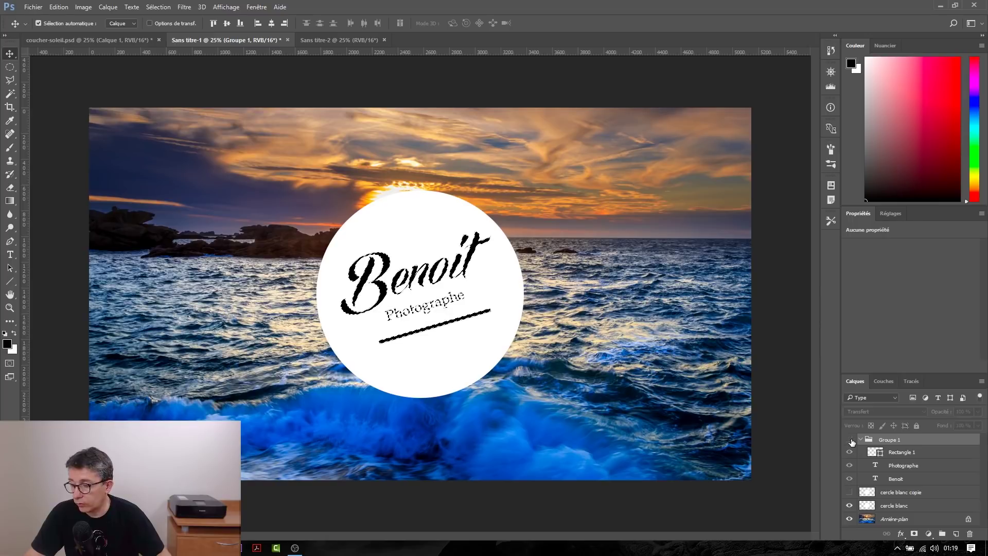
{"action": "left_click", "coordinate": [876, 509]}
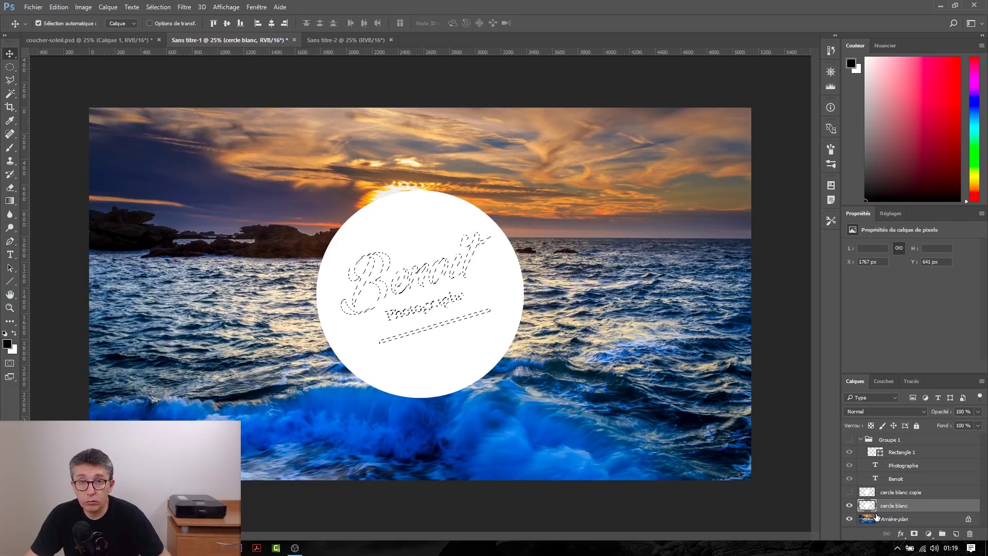
{"action": "key", "text": "Delete"}
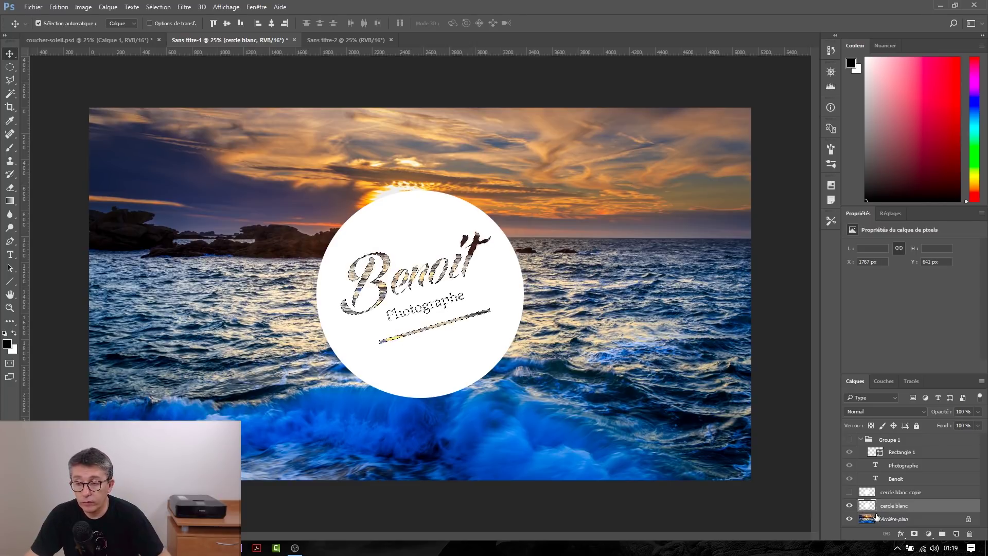
{"action": "key", "text": "ctrl+d"}
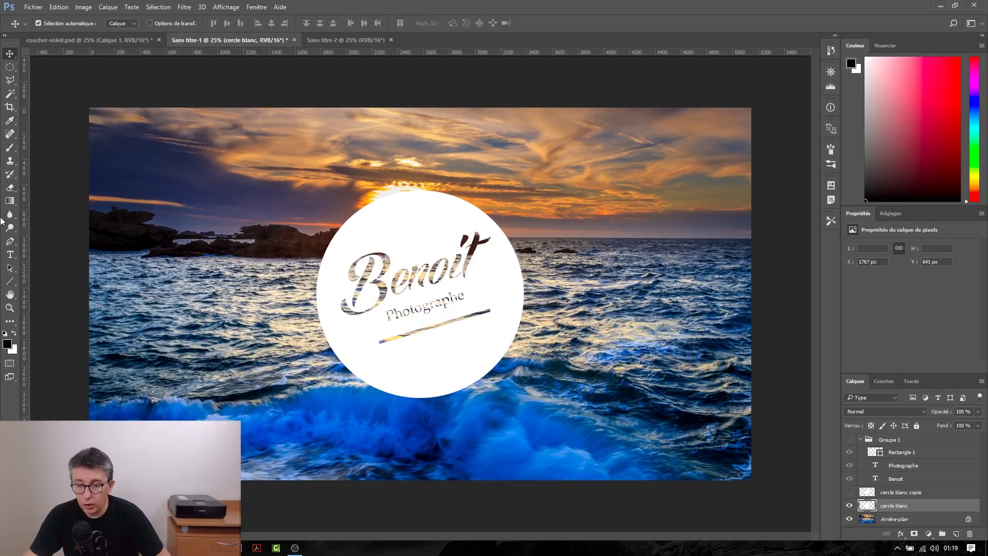
- Draw a wide rectangle shape about 3476 × 253 px with white fill across the circle, using the Rectangle tool in Forme mode
{"action": "key", "text": "u"}
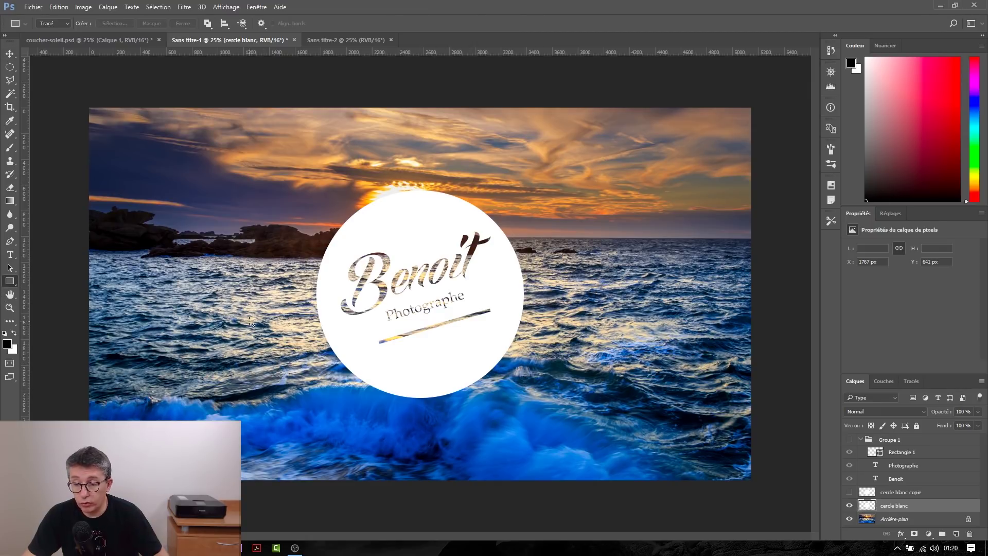
{"action": "right_click", "coordinate": [6, 285]}
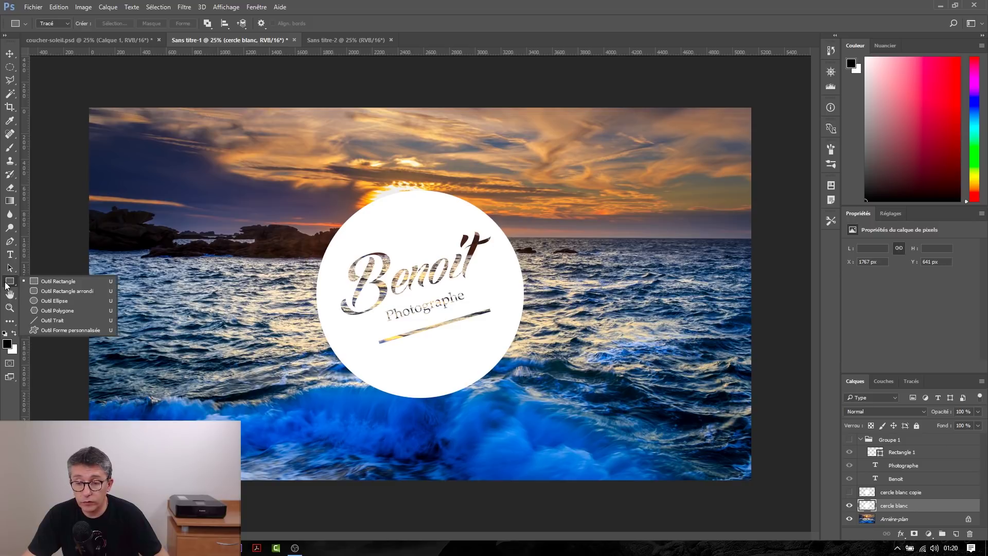
{"action": "left_click", "coordinate": [40, 281]}
{"action": "left_click", "coordinate": [53, 23]}
{"action": "left_click", "coordinate": [58, 35]}
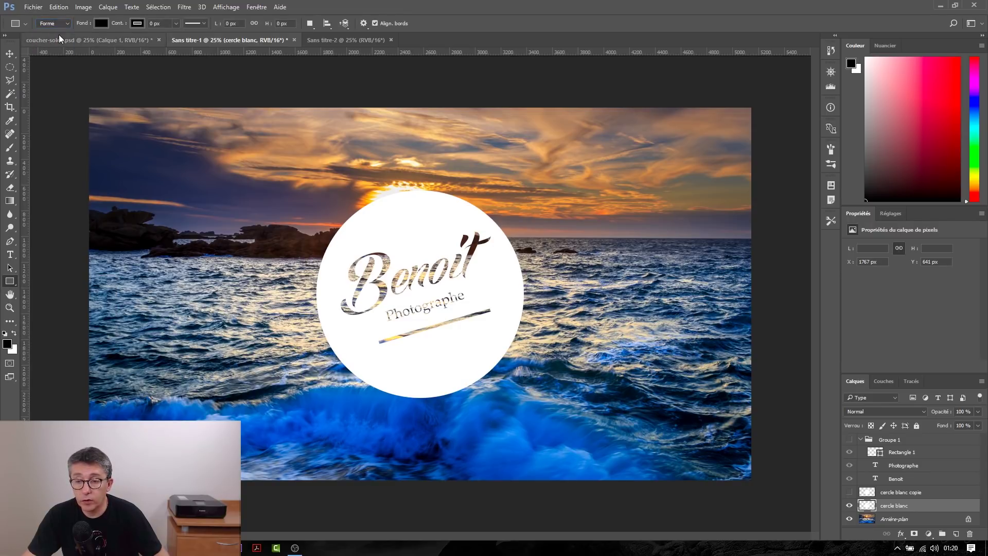
{"action": "left_click", "coordinate": [99, 22]}
{"action": "left_click", "coordinate": [53, 78]}
{"action": "left_click", "coordinate": [516, 5]}
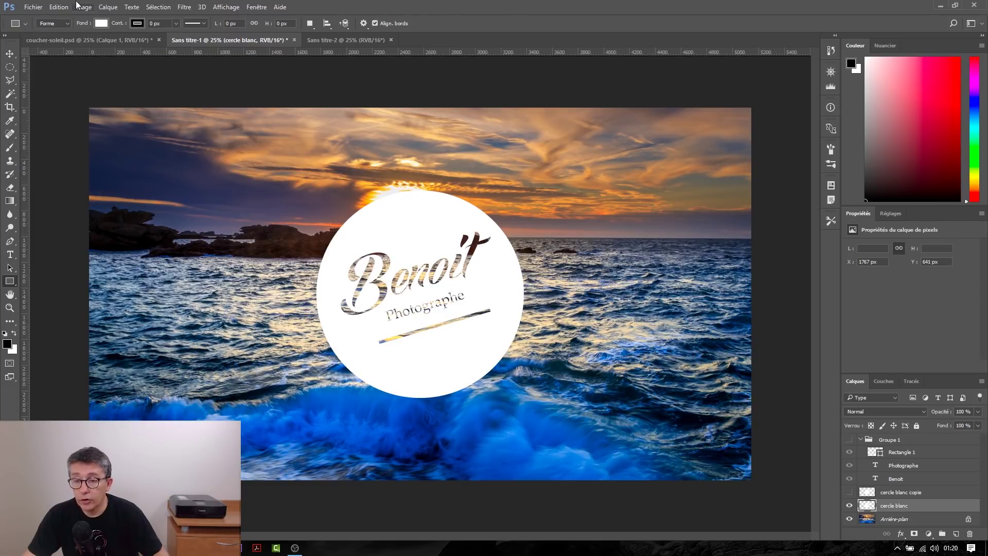
{"action": "left_click_drag", "start_coordinate": [200, 253], "coordinate": [648, 286]}
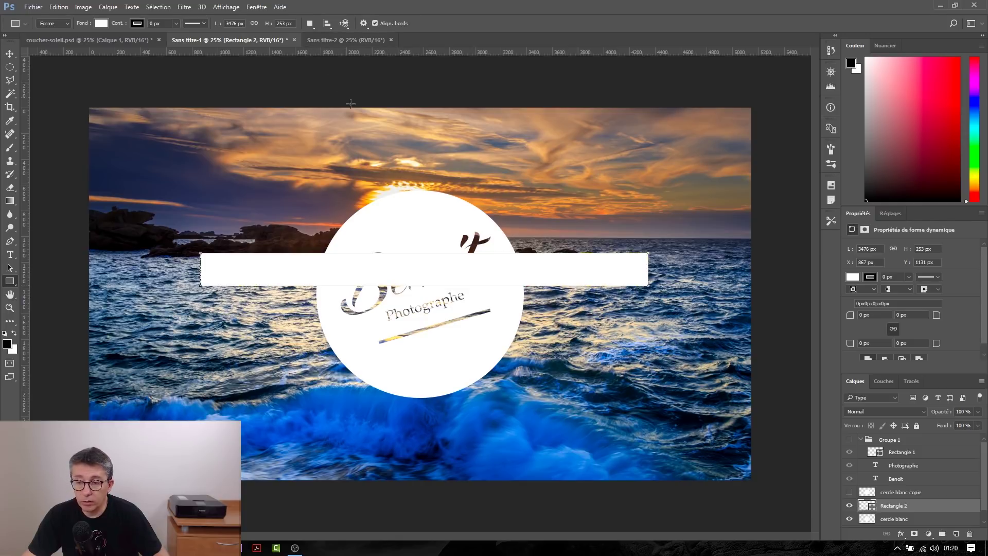
- Centre the white rectangle horizontally and vertically on the whole canvas
{"action": "key", "text": "v"}
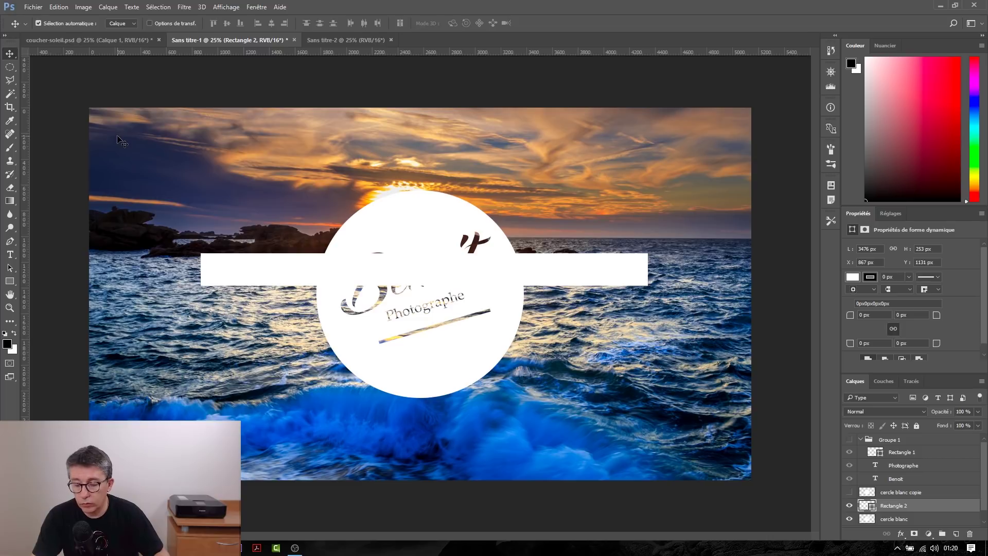
{"action": "key", "text": "ctrl+a"}
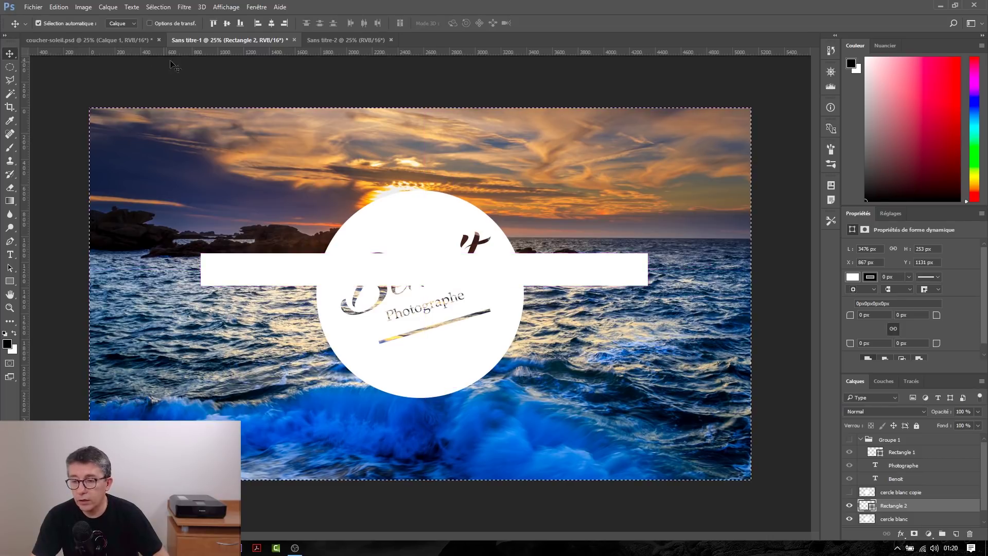
{"action": "left_click", "coordinate": [258, 24]}
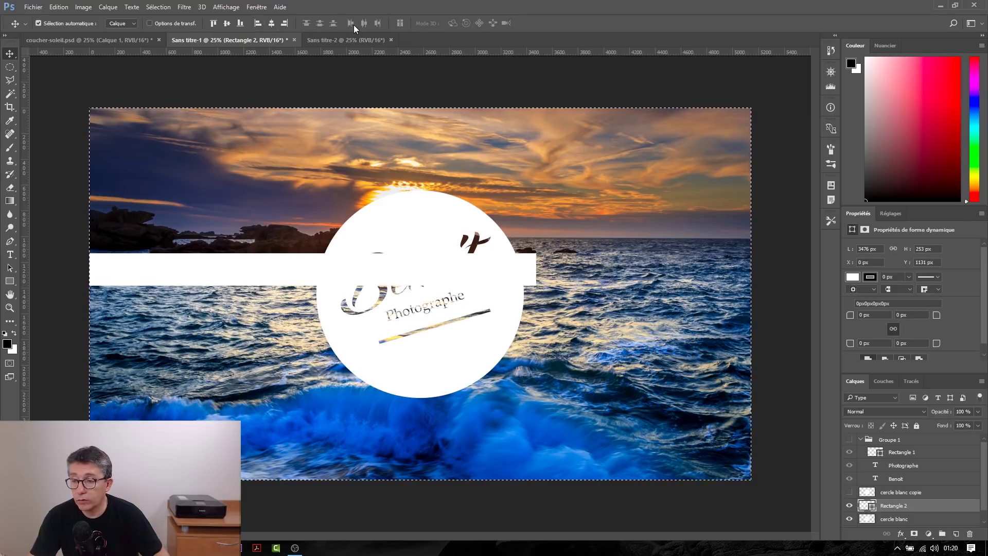
{"action": "left_click", "coordinate": [271, 25]}
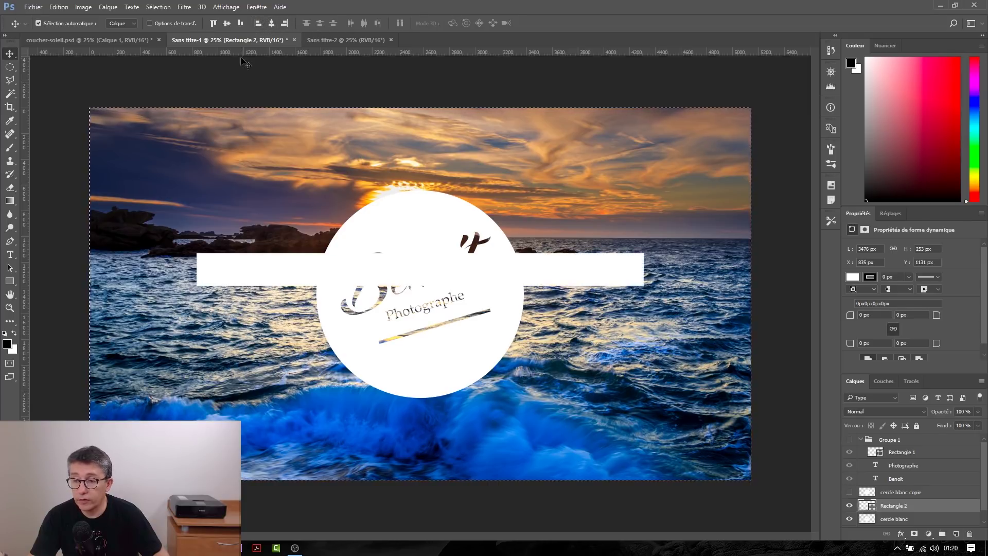
{"action": "left_click", "coordinate": [225, 23]}
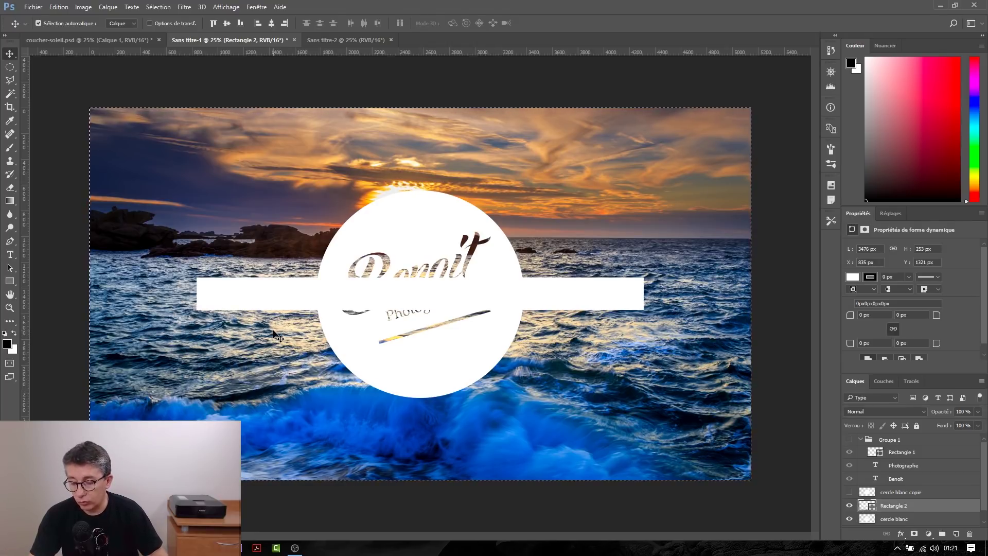
- Stretch the white rectangle's height to about 501 px with Free Transform and centre it vertically on the canvas again
{"action": "key", "text": "ctrl"}
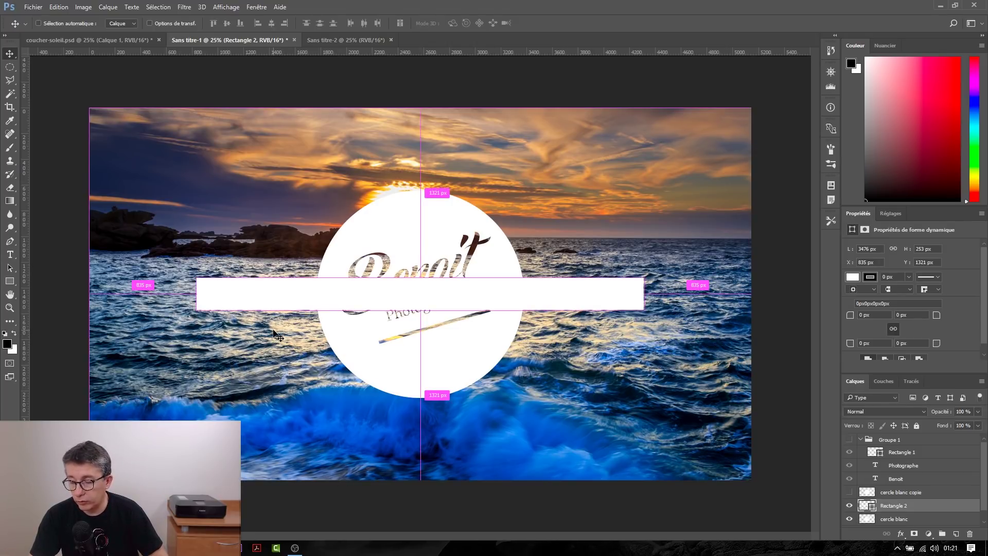
{"action": "key", "text": "ctrl+t"}
{"action": "left_click_drag", "start_coordinate": [420, 279], "coordinate": [420, 259]}
{"action": "left_click_drag", "start_coordinate": [422, 311], "coordinate": [424, 325]}
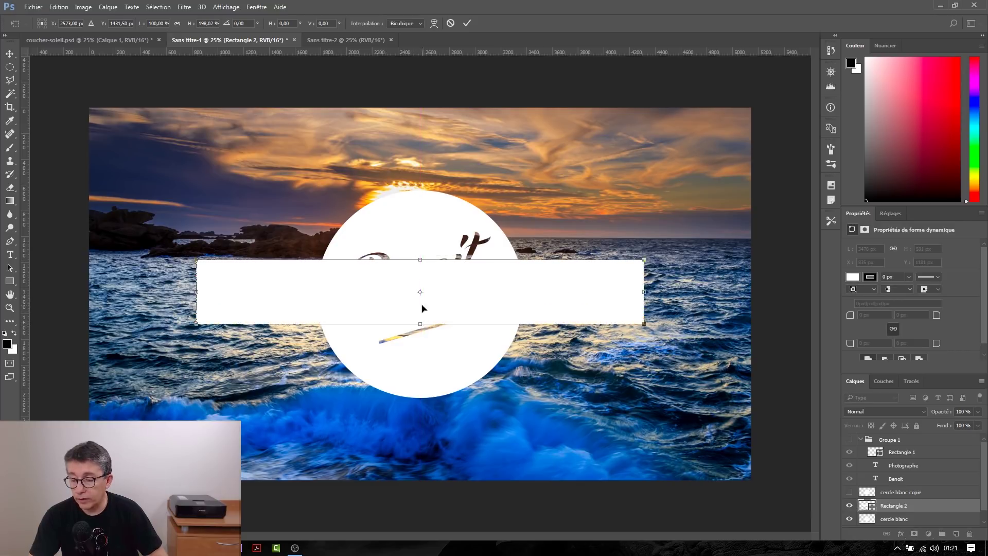
{"action": "key", "text": "Return"}
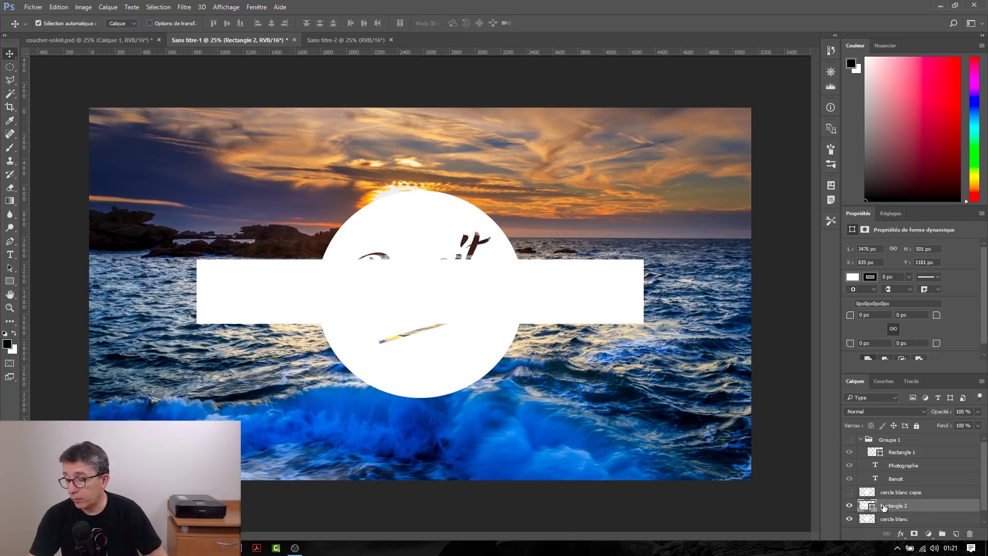
{"action": "key", "text": "ctrl+a"}
{"action": "left_click", "coordinate": [226, 23]}
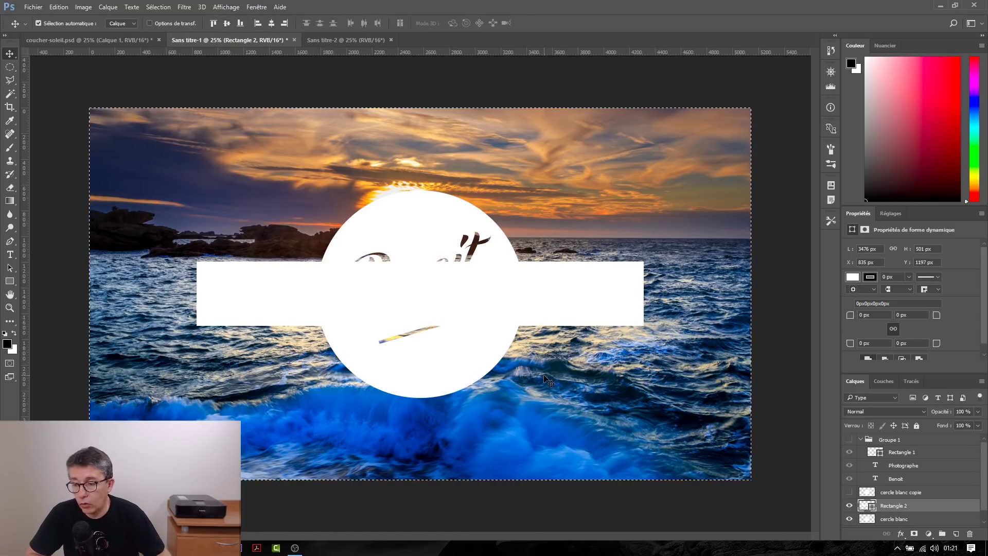
- Move the Rectangle 2 layer below "cercle blanc" and toggle the visibility of both layers to compare them
{"action": "scroll", "coordinate": [885, 491], "scroll_direction": "down", "scroll_amount": 1}
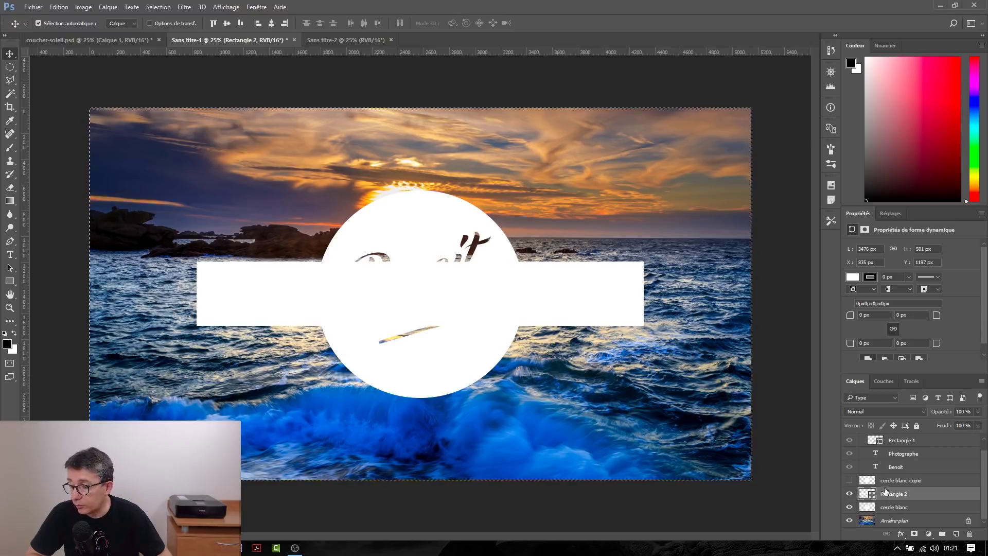
{"action": "left_click_drag", "start_coordinate": [900, 497], "coordinate": [877, 514]}
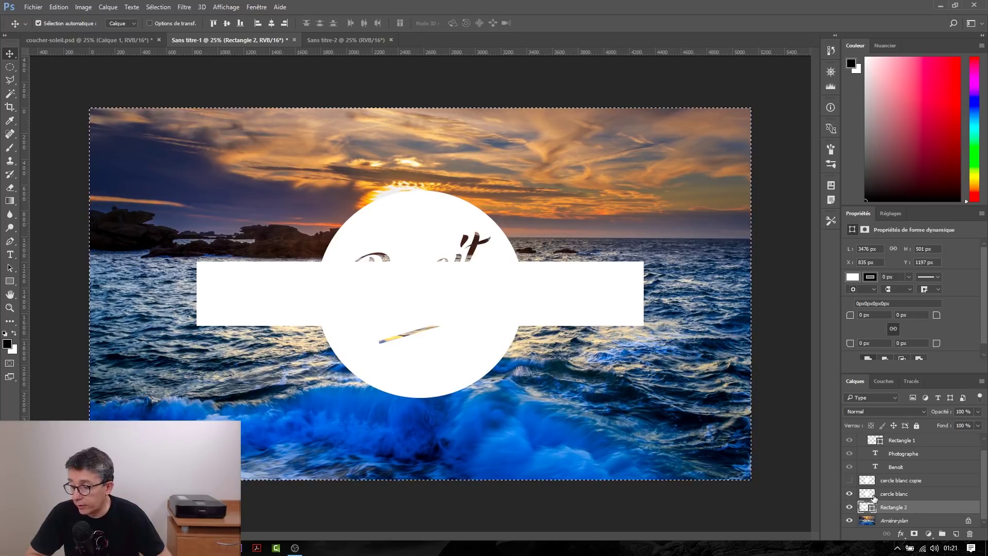
{"action": "left_click", "coordinate": [849, 507]}
{"action": "left_click", "coordinate": [849, 494]}
{"action": "left_click", "coordinate": [849, 494]}
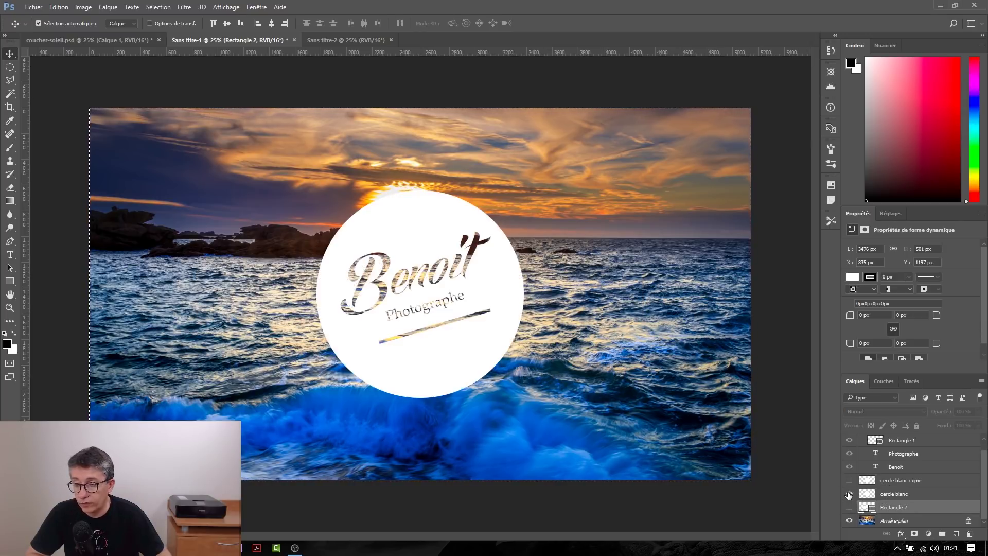
{"action": "left_click", "coordinate": [849, 494]}
{"action": "left_click", "coordinate": [849, 494]}
{"action": "left_click", "coordinate": [849, 507]}
{"action": "left_click", "coordinate": [850, 507]}
{"action": "left_click", "coordinate": [849, 507]}
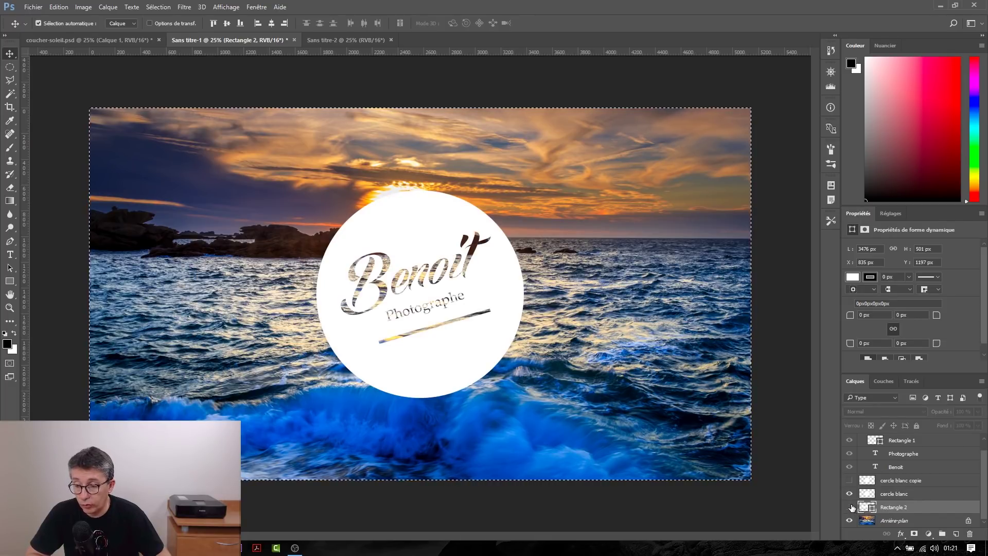
- Show the Rectangle 2 layer and rasterize it
{"action": "left_click", "coordinate": [849, 507]}
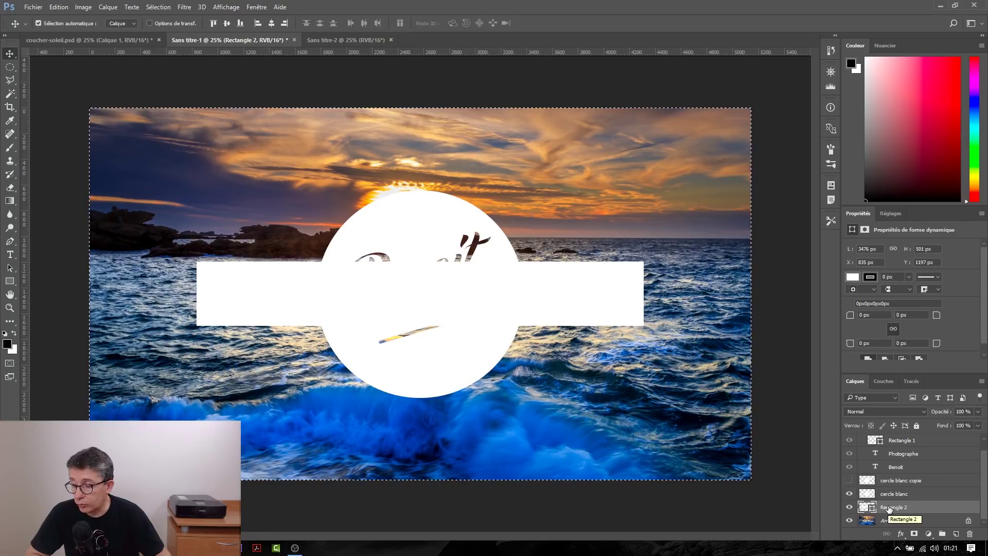
{"action": "right_click", "coordinate": [897, 509]}
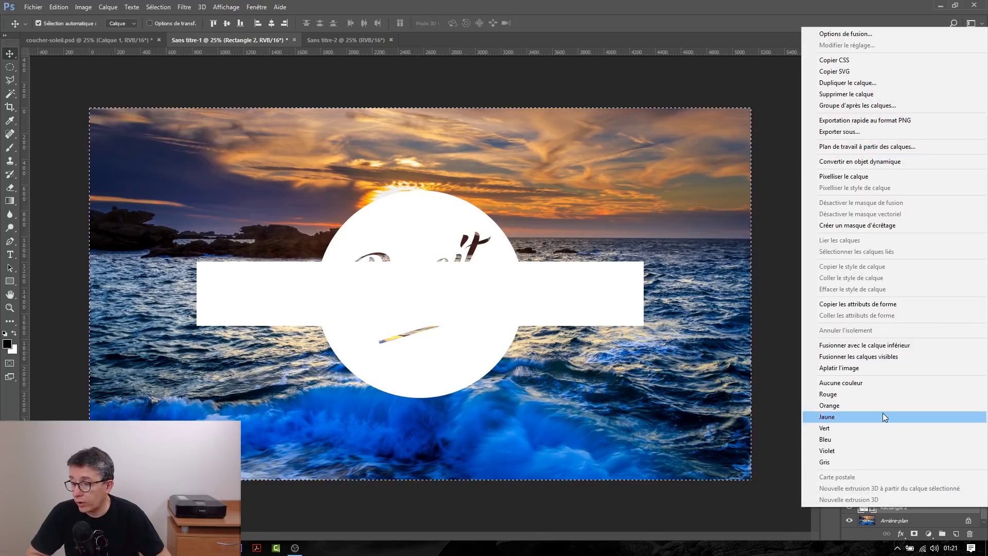
{"action": "left_click", "coordinate": [828, 177]}
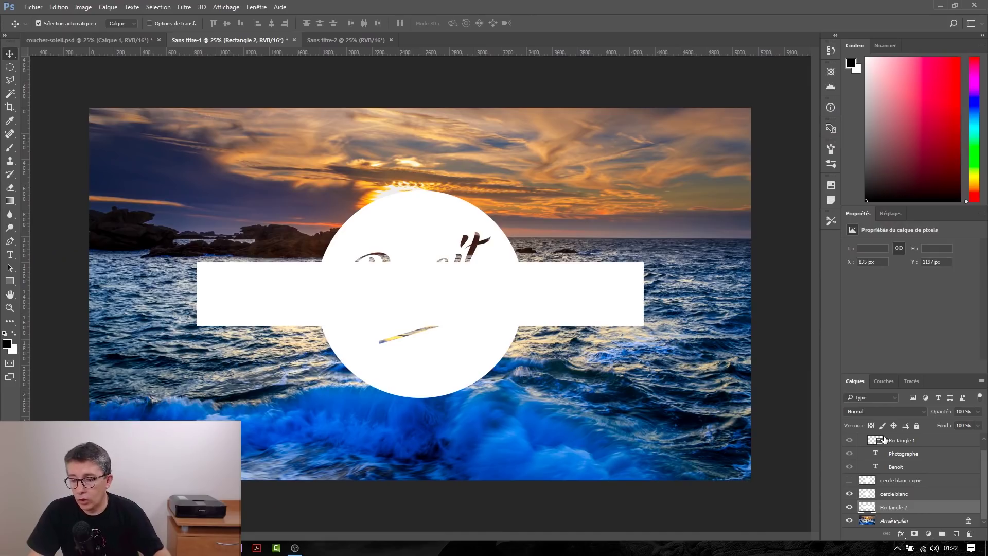
- Hide Rectangle 2 and lower the opacity of the "cercle blanc" layer to 85%
{"action": "left_click", "coordinate": [849, 507]}
{"action": "left_click", "coordinate": [867, 495]}
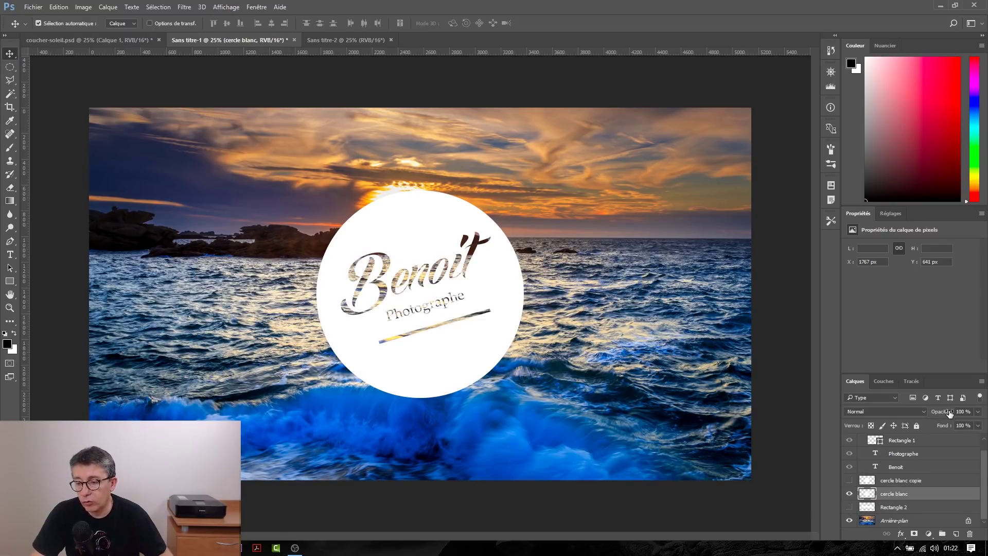
{"action": "left_click_drag", "start_coordinate": [946, 416], "coordinate": [943, 414]}
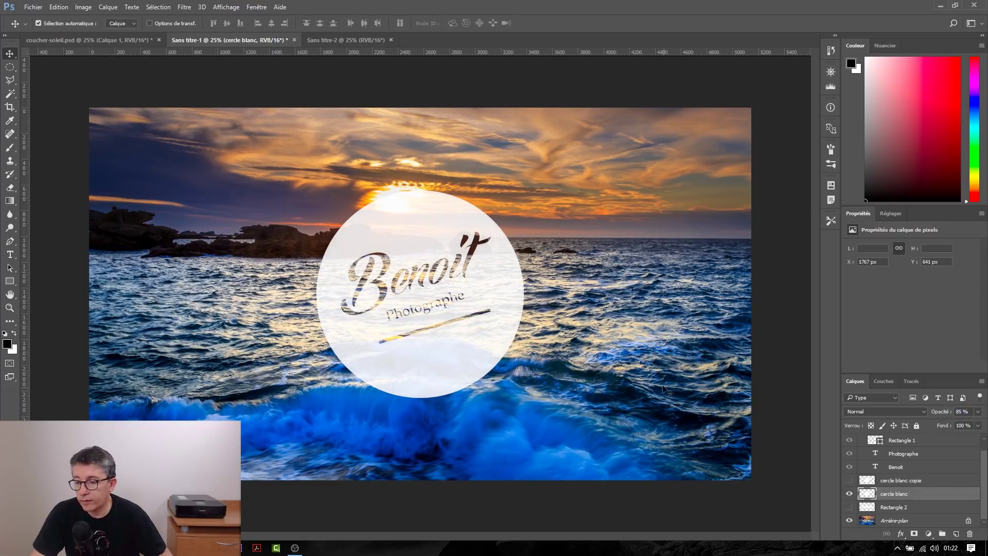
- Show the Rectangle 2 layer and lower its opacity to 85%
{"action": "left_click", "coordinate": [848, 507]}
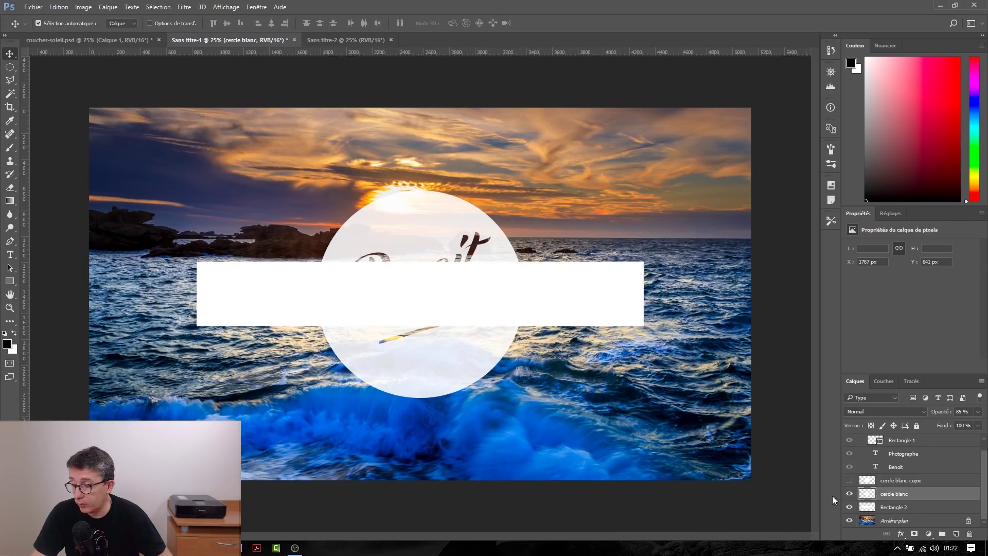
{"action": "left_click", "coordinate": [878, 507]}
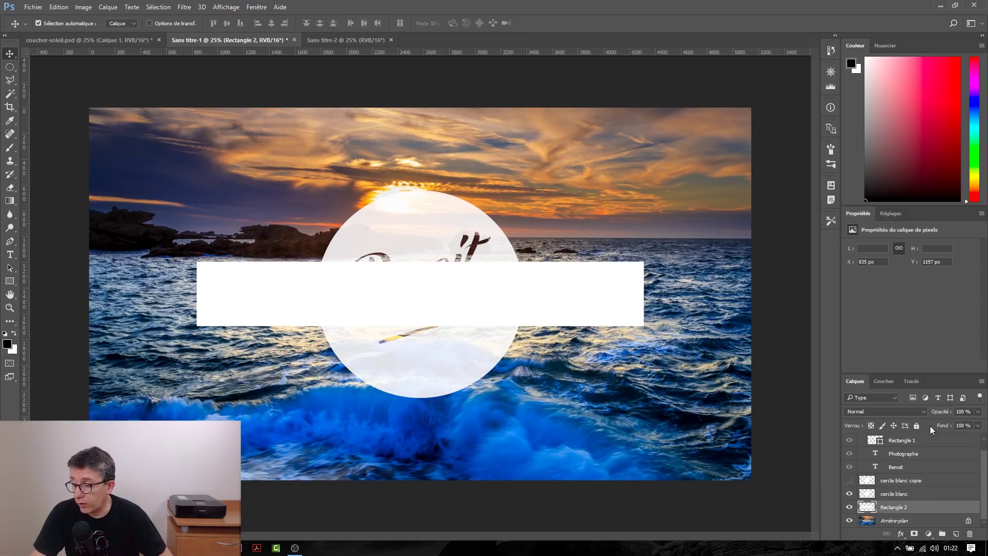
{"action": "type", "text": "85"}
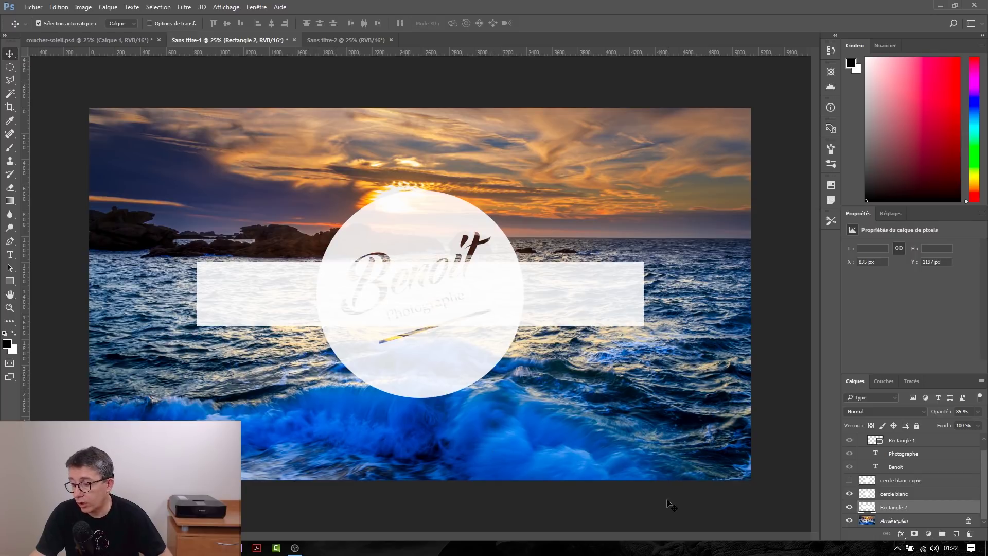
- Show the "cercle blanc copie" layer and add a red 40 px Contour effect positioned Extérieur
{"action": "left_click", "coordinate": [850, 479]}
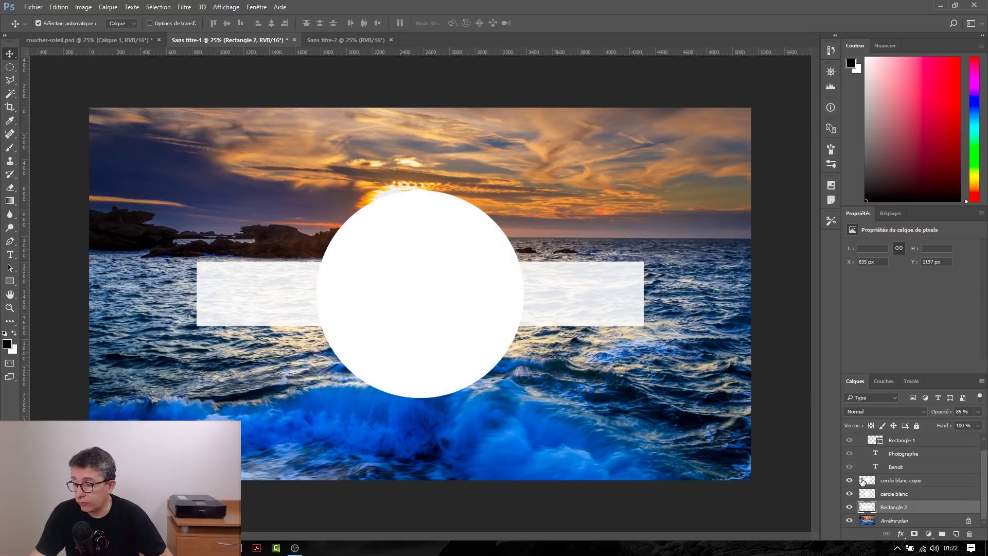
{"action": "left_click", "coordinate": [863, 480]}
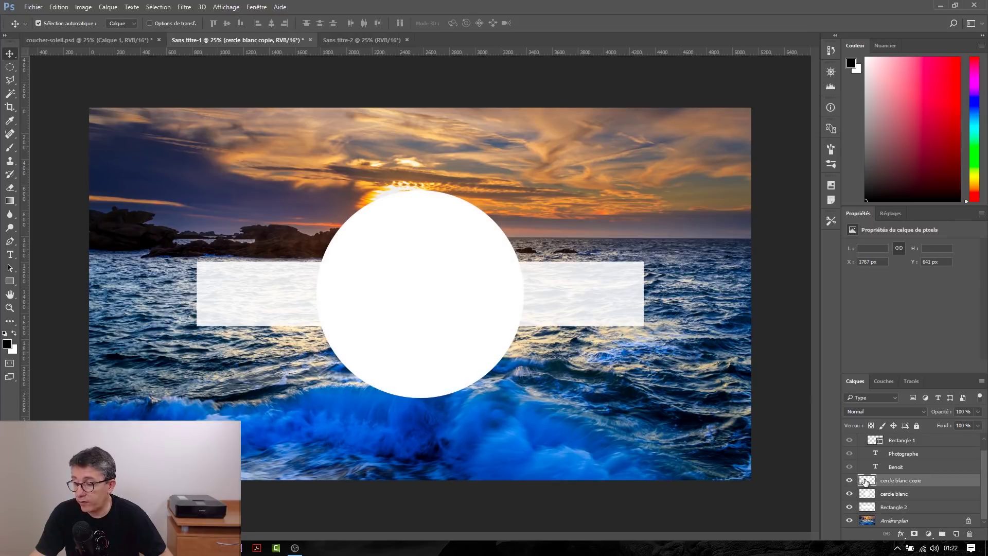
{"action": "left_click", "coordinate": [902, 534]}
{"action": "left_click", "coordinate": [873, 436]}
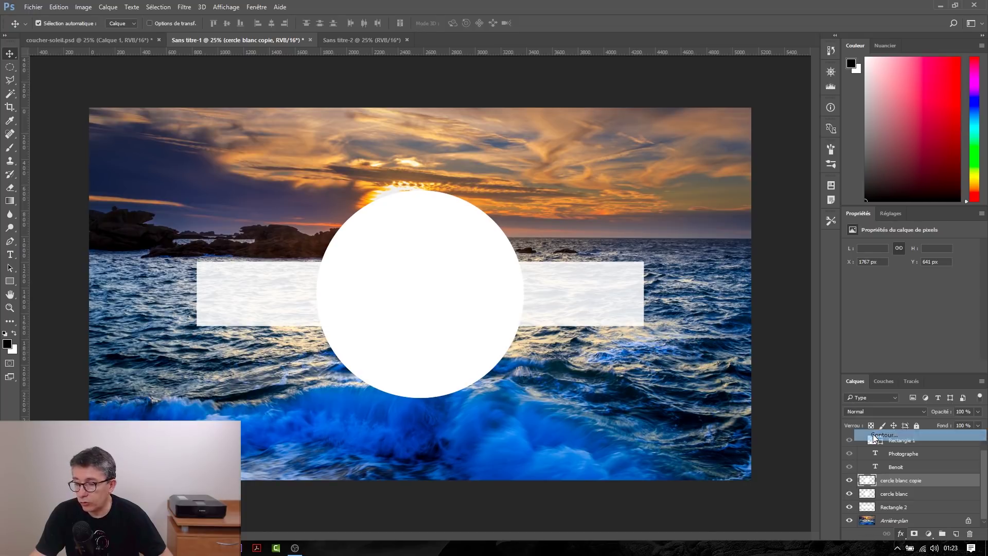
{"action": "left_click_drag", "start_coordinate": [418, 100], "coordinate": [650, 236]}
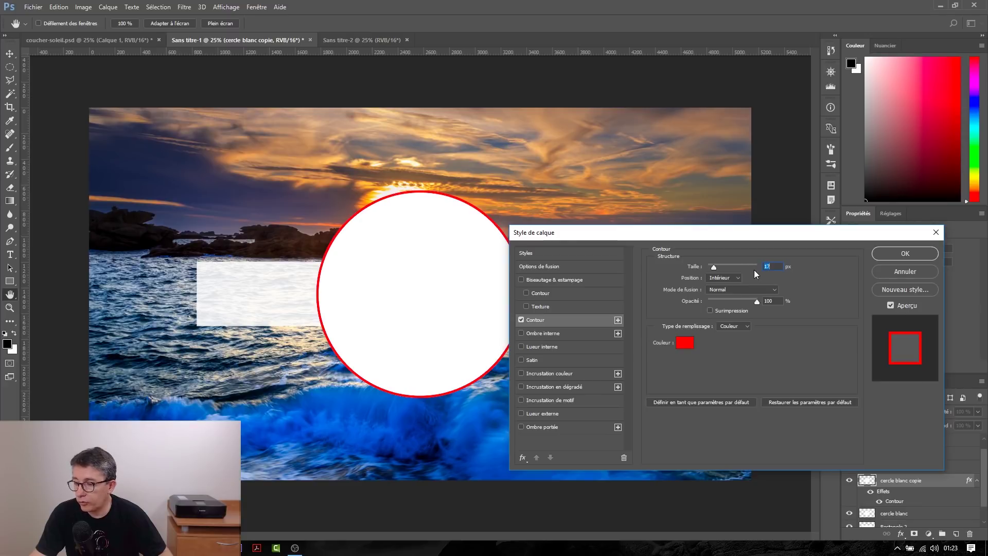
{"action": "left_click_drag", "start_coordinate": [714, 267], "coordinate": [718, 269]}
{"action": "left_click", "coordinate": [721, 279]}
{"action": "left_click", "coordinate": [721, 286]}
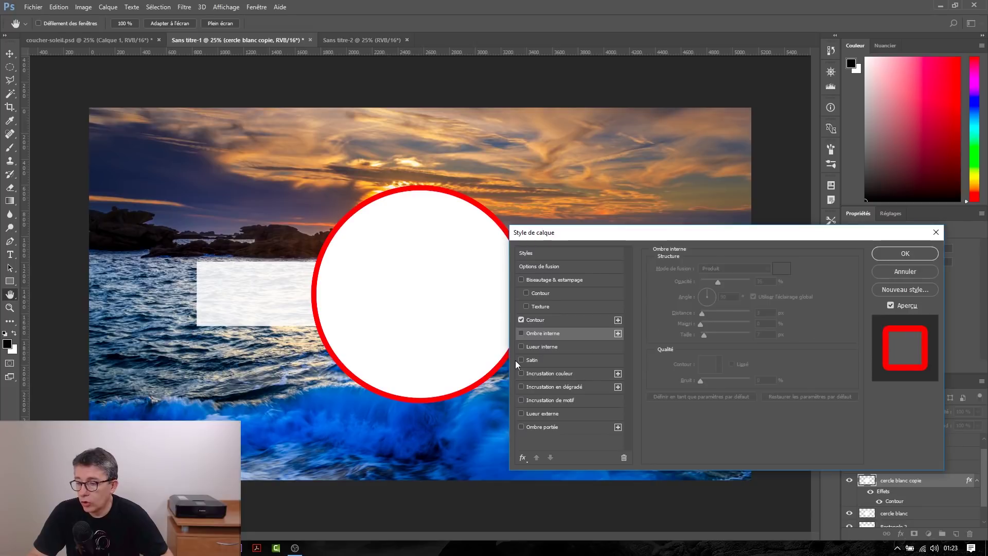
- Widen the circle's red contour to 70 px and toggle the effect's visibility to compare
{"action": "left_click", "coordinate": [535, 319]}
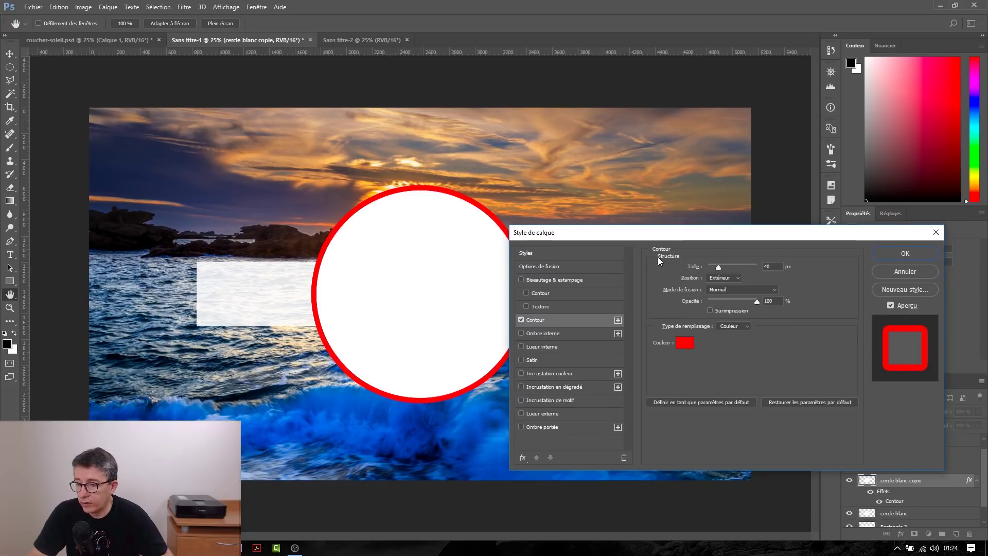
{"action": "left_click_drag", "start_coordinate": [720, 268], "coordinate": [724, 268]}
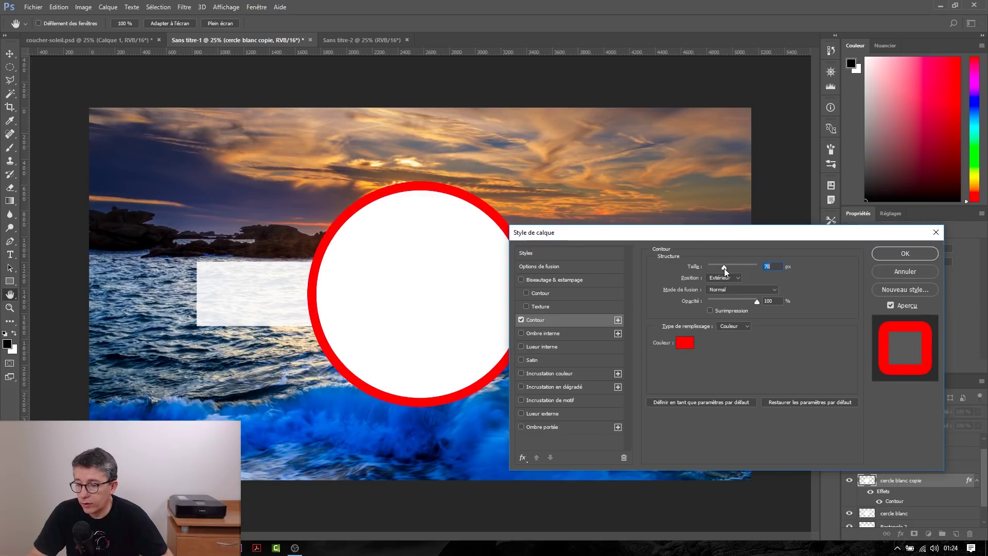
{"action": "left_click", "coordinate": [901, 254]}
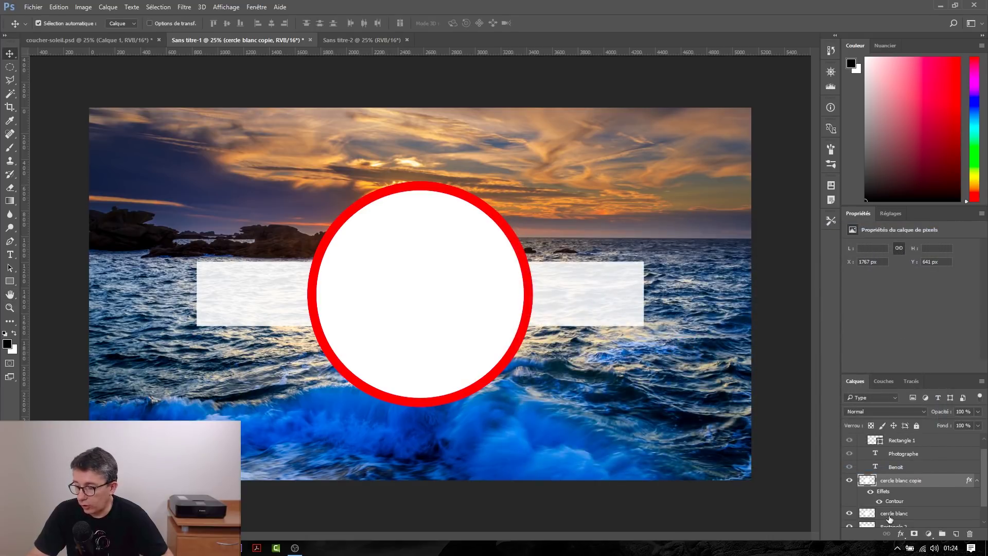
{"action": "left_click", "coordinate": [870, 494]}
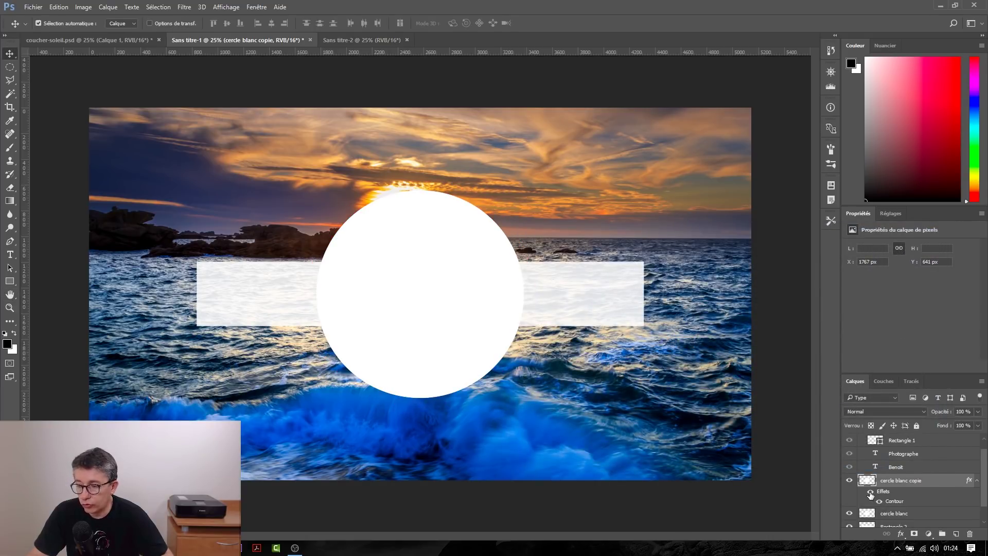
{"action": "left_click", "coordinate": [870, 494]}
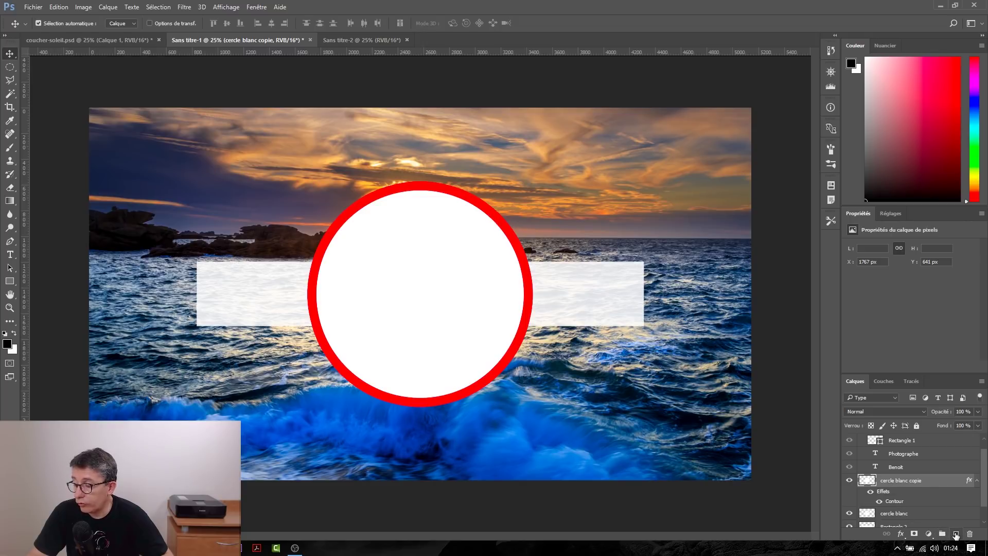
- Merge "cercle blanc copie" with a new empty layer placed below it, and hide the merged circle layer
{"action": "left_click", "coordinate": [956, 534]}
{"action": "left_click_drag", "start_coordinate": [910, 485], "coordinate": [923, 518]}
{"action": "left_click", "coordinate": [893, 481]}
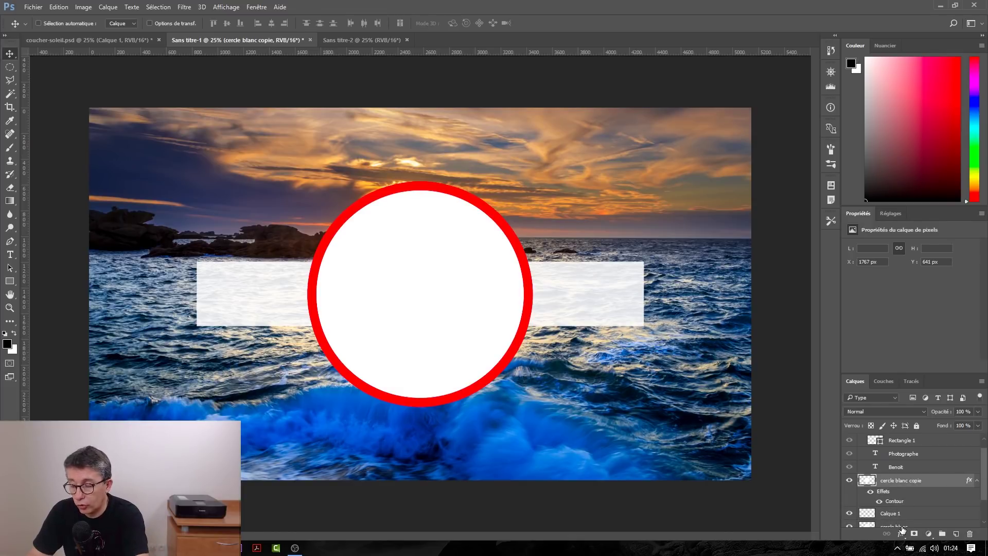
{"action": "key", "text": "ctrl+e"}
{"action": "left_click", "coordinate": [848, 481]}
{"action": "left_click", "coordinate": [849, 481]}
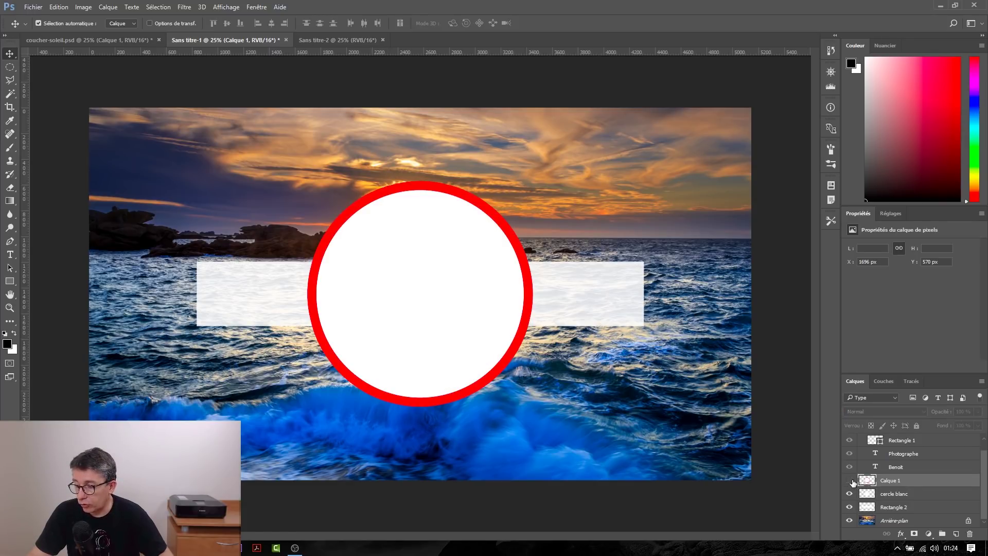
{"action": "left_click", "coordinate": [850, 480]}
- Cut the outline of the hidden enlarged circle out of the Rectangle 2 layer and deselect
{"action": "left_click", "coordinate": [871, 509]}
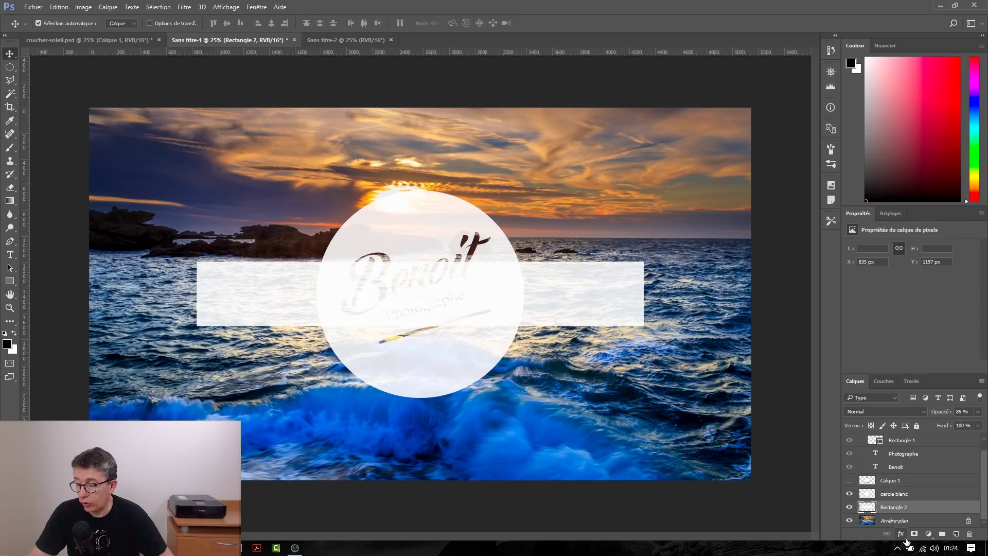
{"action": "left_click", "coordinate": [849, 508]}
{"action": "left_click", "coordinate": [848, 507]}
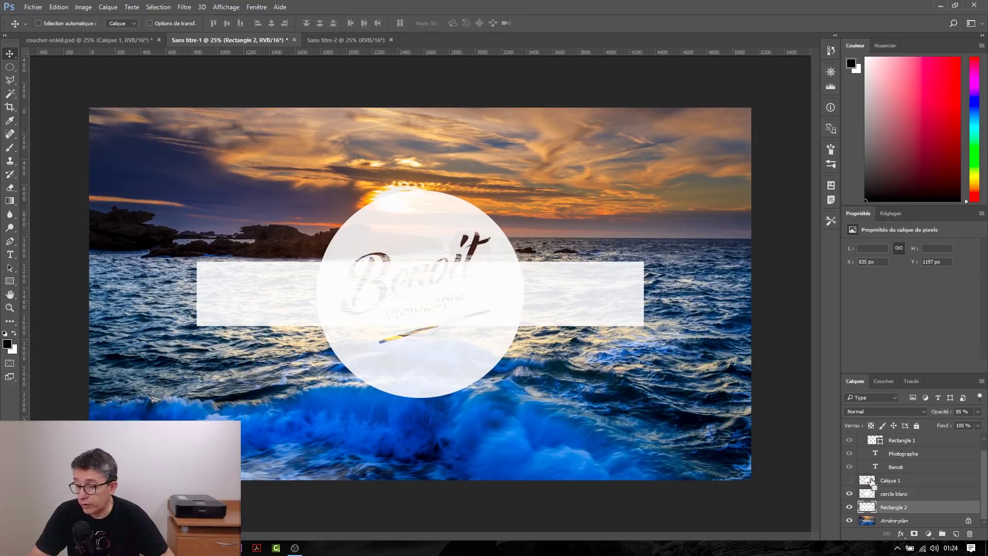
{"action": "left_click", "coordinate": [869, 480], "text": "ctrl"}
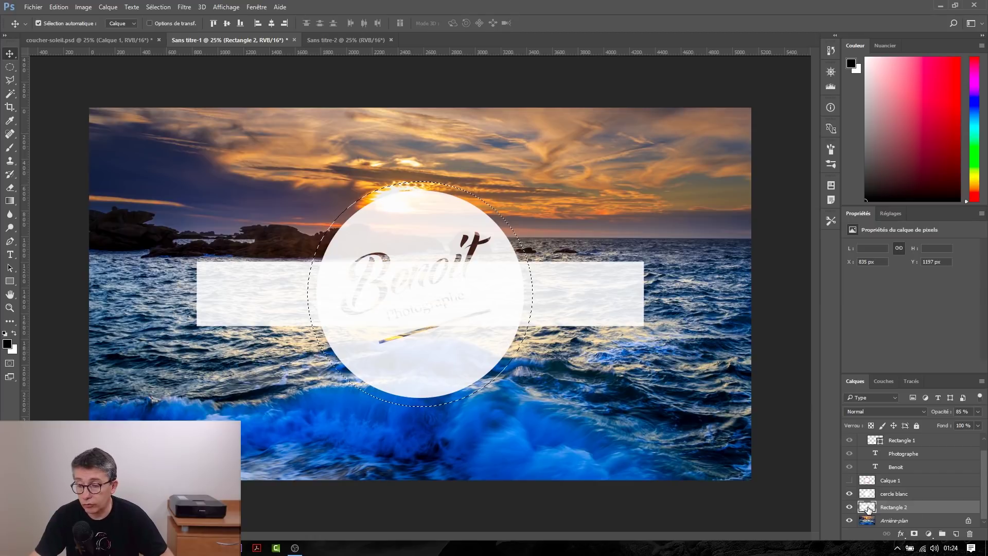
{"action": "key", "text": "Delete"}
{"action": "key", "text": "ctrl+f"}
{"action": "key", "text": "Escape"}
{"action": "key", "text": "ctrl+d"}
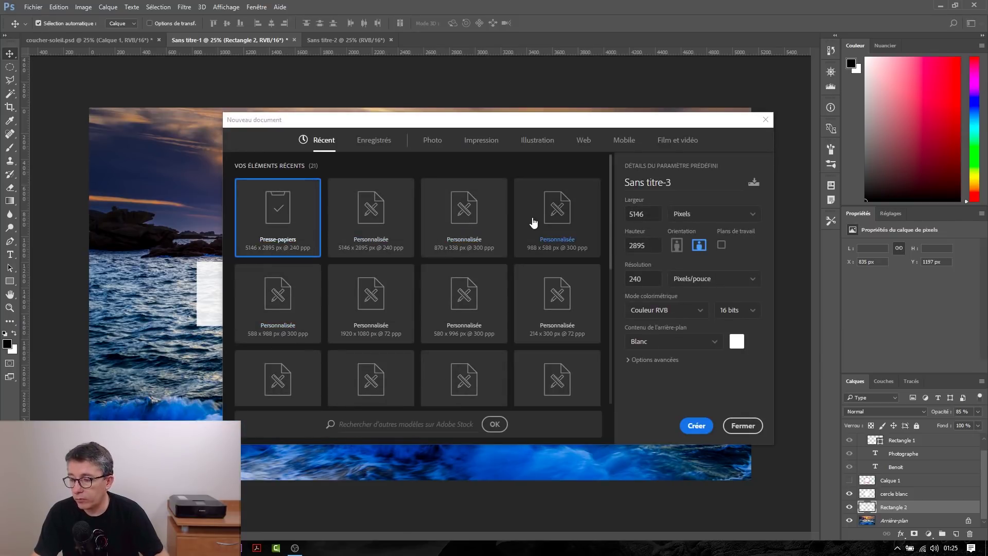
- Create a 1920 x 1080 px document at 72 ppi with a light grey foreground colour and #484848 as background colour
{"action": "double_click", "coordinate": [380, 307]}
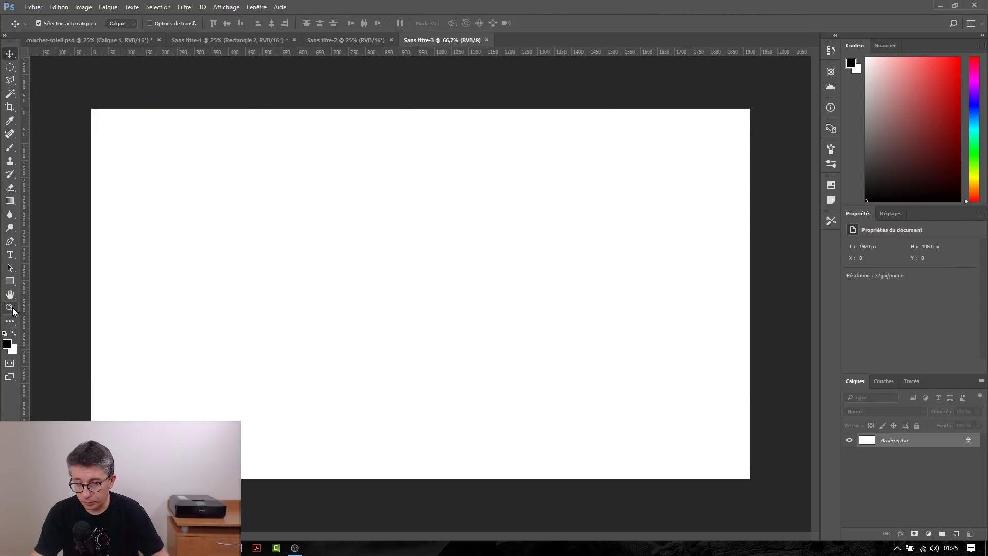
{"action": "left_click", "coordinate": [13, 201]}
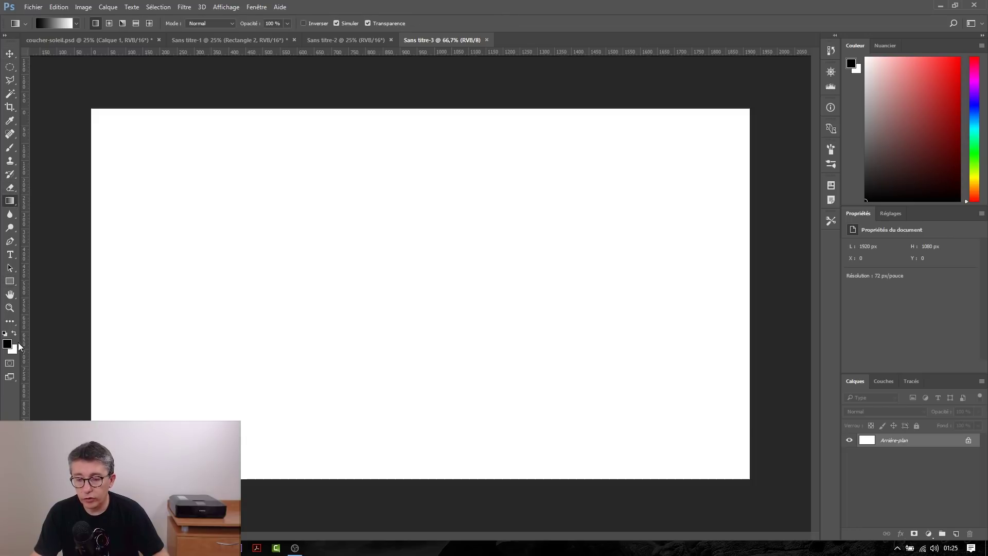
{"action": "left_click", "coordinate": [7, 343]}
{"action": "left_click_drag", "start_coordinate": [353, 195], "coordinate": [342, 171]}
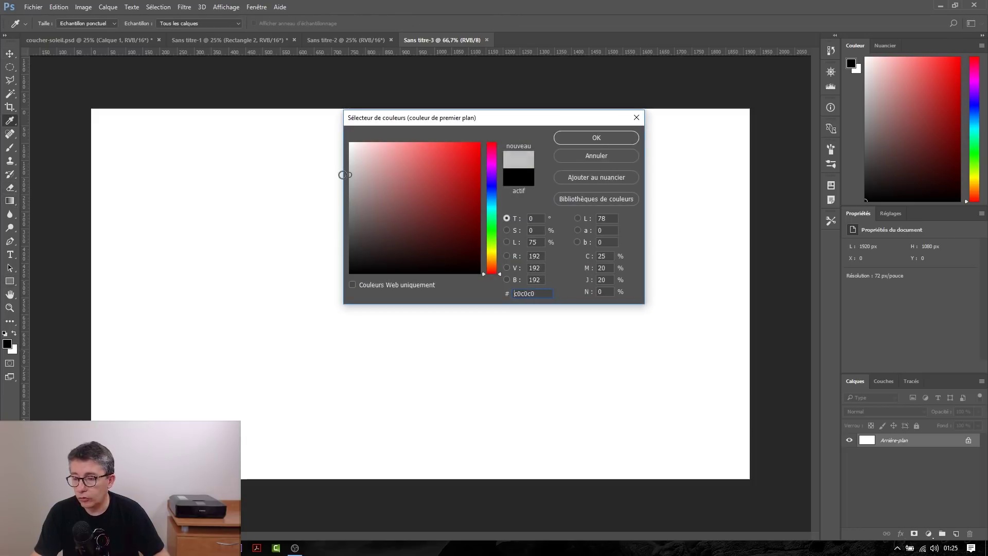
{"action": "left_click", "coordinate": [571, 142]}
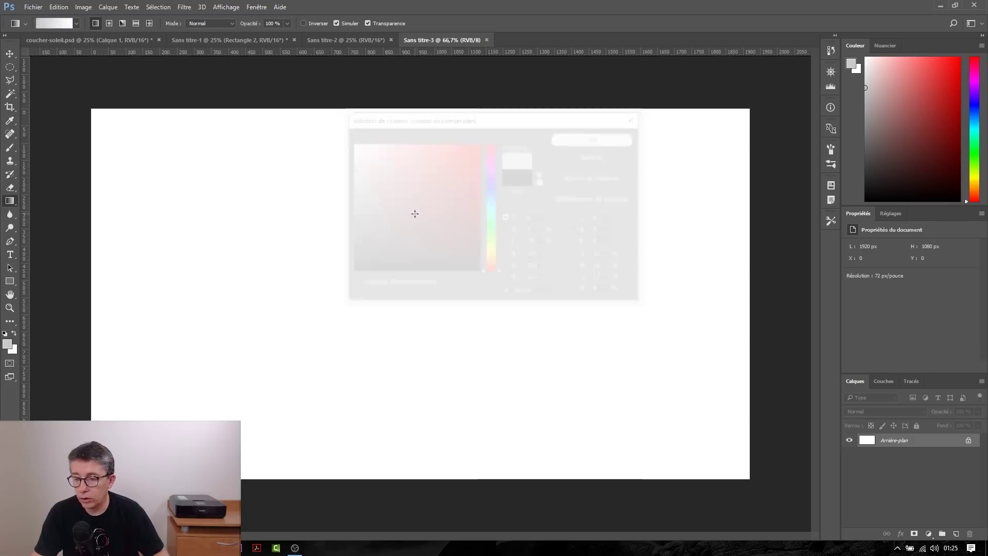
{"action": "left_click", "coordinate": [13, 350]}
{"action": "left_click_drag", "start_coordinate": [355, 227], "coordinate": [346, 234]}
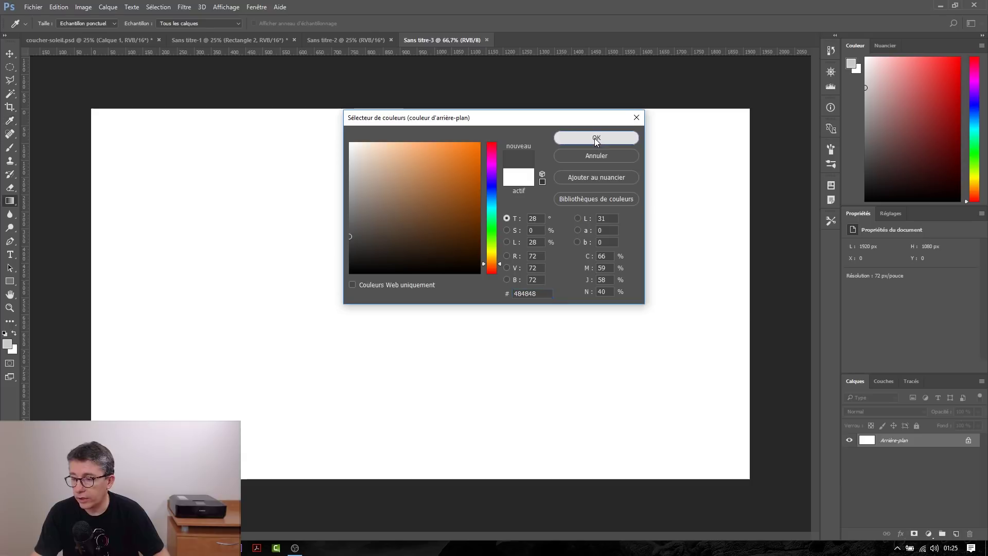
{"action": "left_click", "coordinate": [571, 138]}
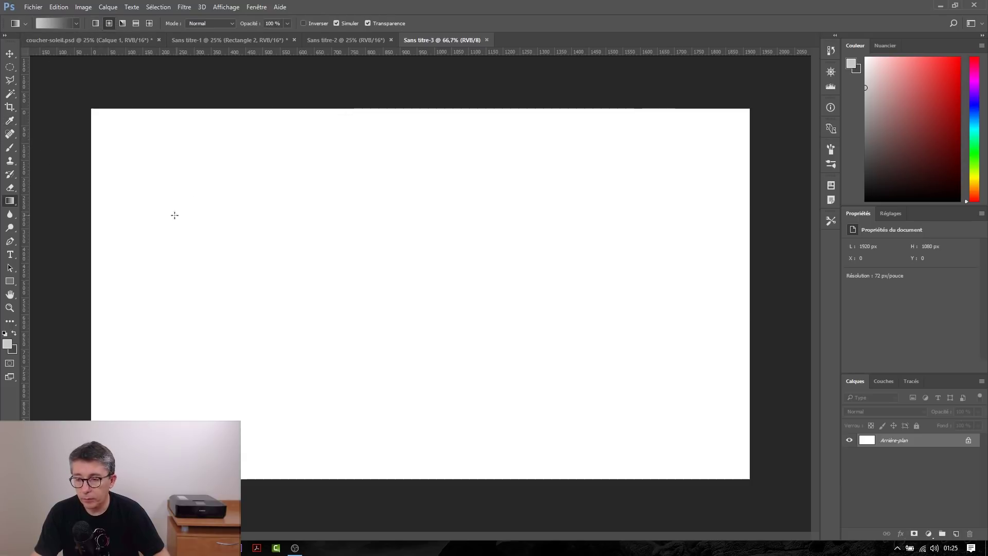
- Fill the canvas with a radial gradient from light grey at the centre to dark grey at the corners, and add 16.80% uniform monochromatic noise
{"action": "left_click_drag", "start_coordinate": [93, 110], "coordinate": [453, 322]}
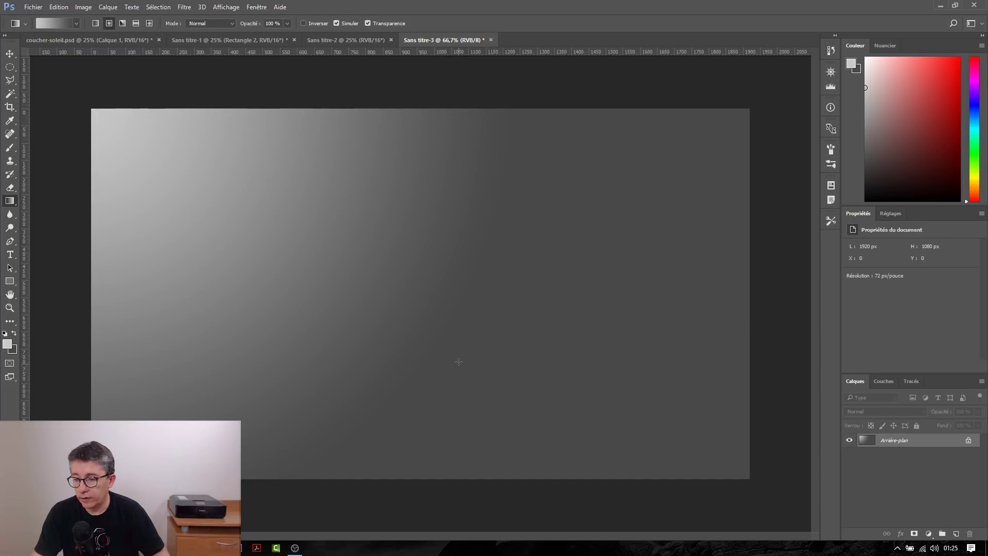
{"action": "left_click_drag", "start_coordinate": [92, 109], "coordinate": [435, 308]}
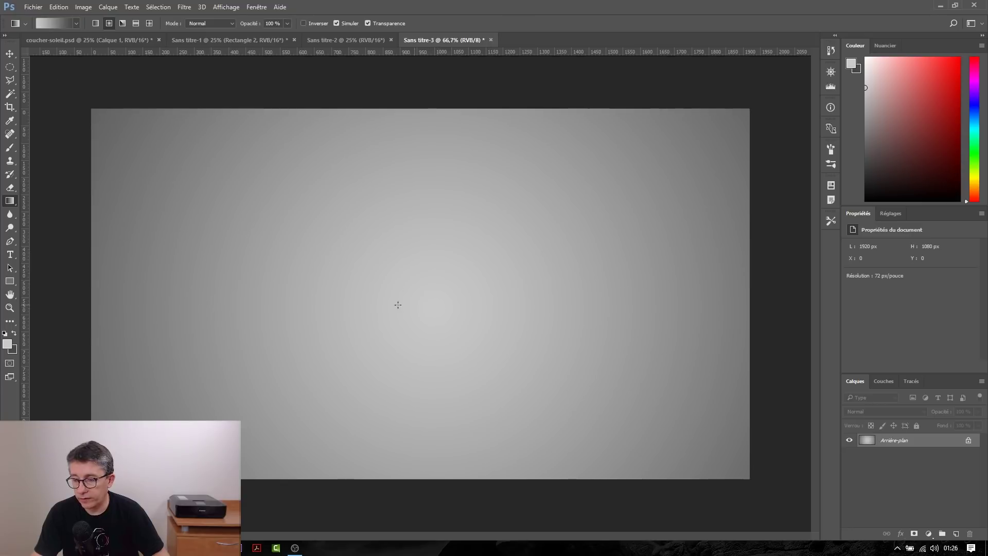
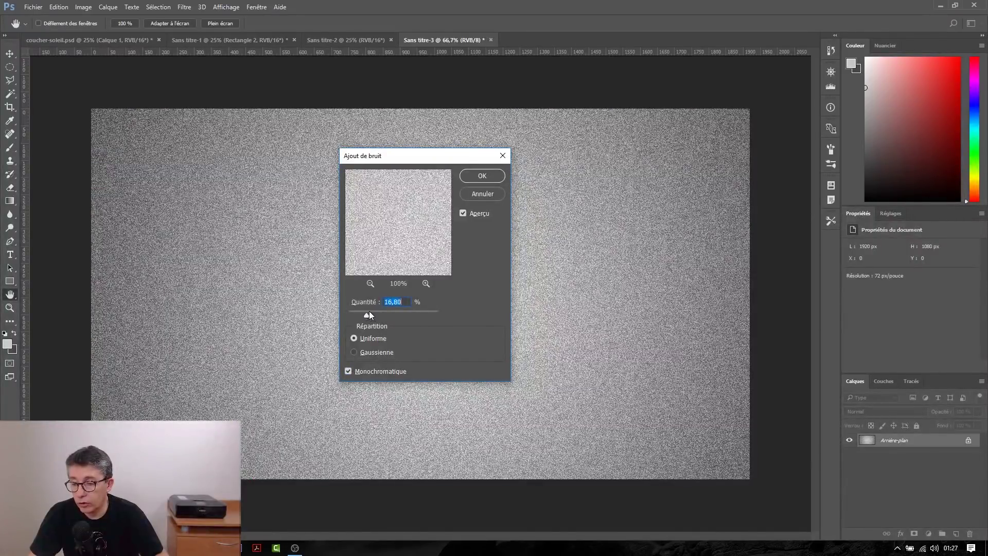
{"action": "left_click", "coordinate": [482, 176]}
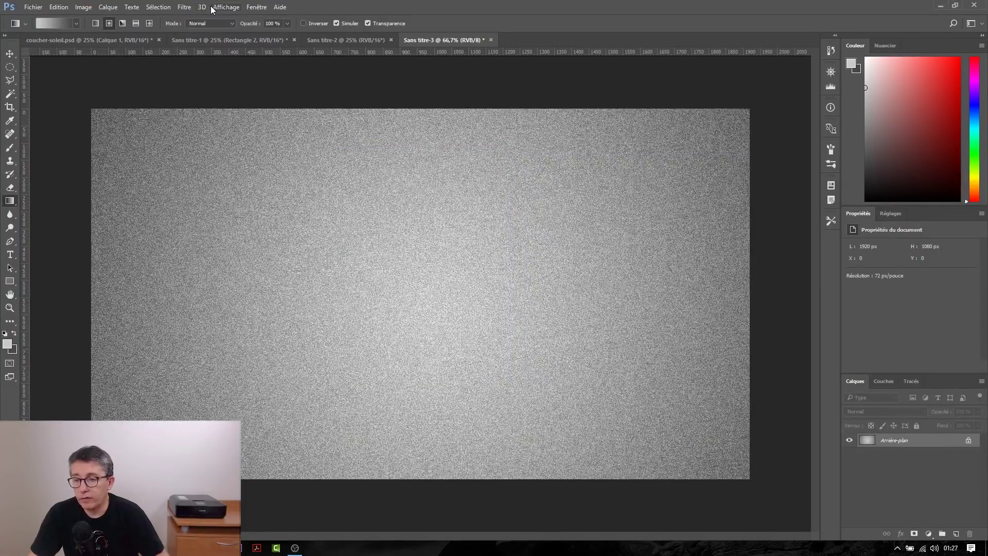
- Apply a Flou directionnel blur to the noisy background with an angle of 0° and a distance of 29 pixels
{"action": "left_click", "coordinate": [191, 7]}
{"action": "mouse_move", "coordinate": [266, 177]}
{"action": "mouse_move", "coordinate": [273, 148]}
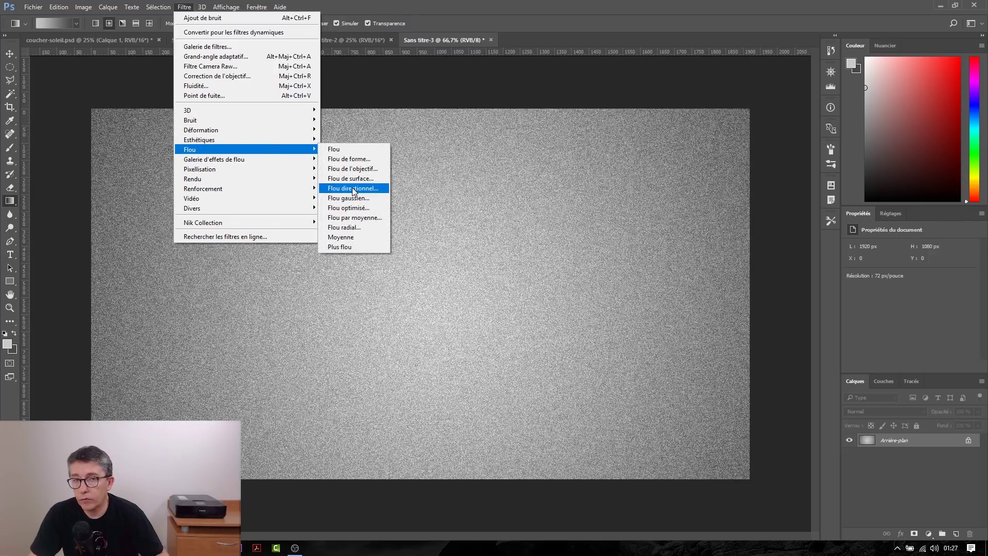
{"action": "left_click", "coordinate": [352, 188]}
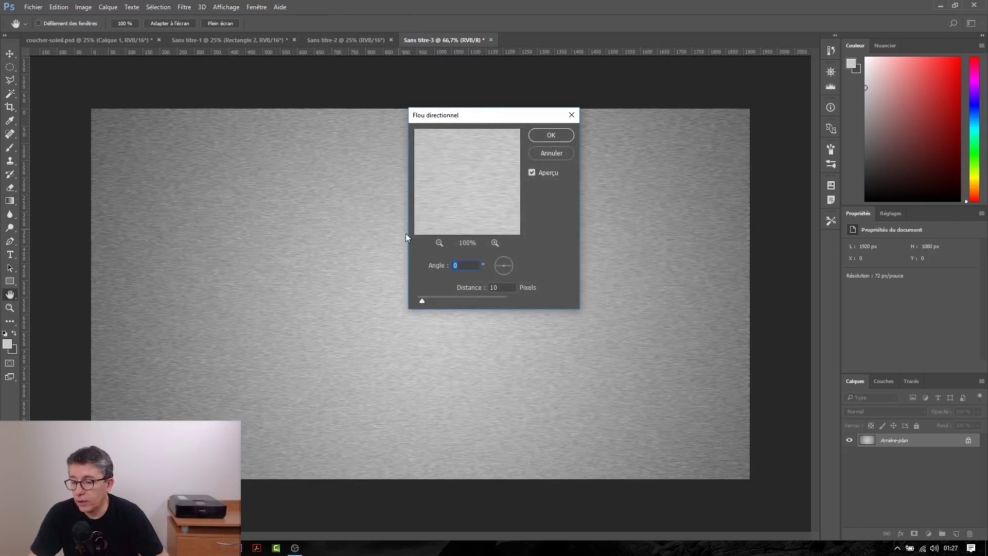
{"action": "left_click_drag", "start_coordinate": [420, 300], "coordinate": [433, 304]}
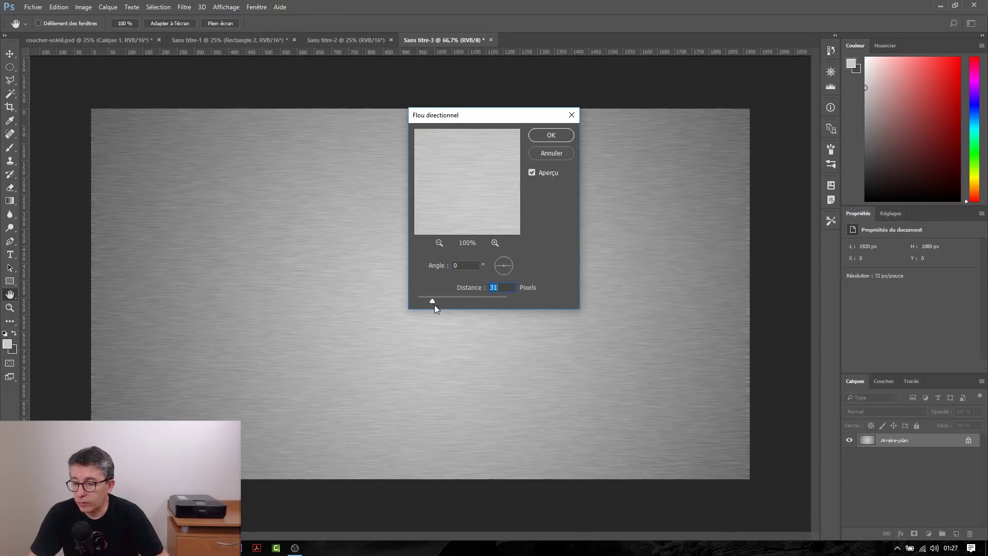
{"action": "left_click_drag", "start_coordinate": [431, 302], "coordinate": [430, 301]}
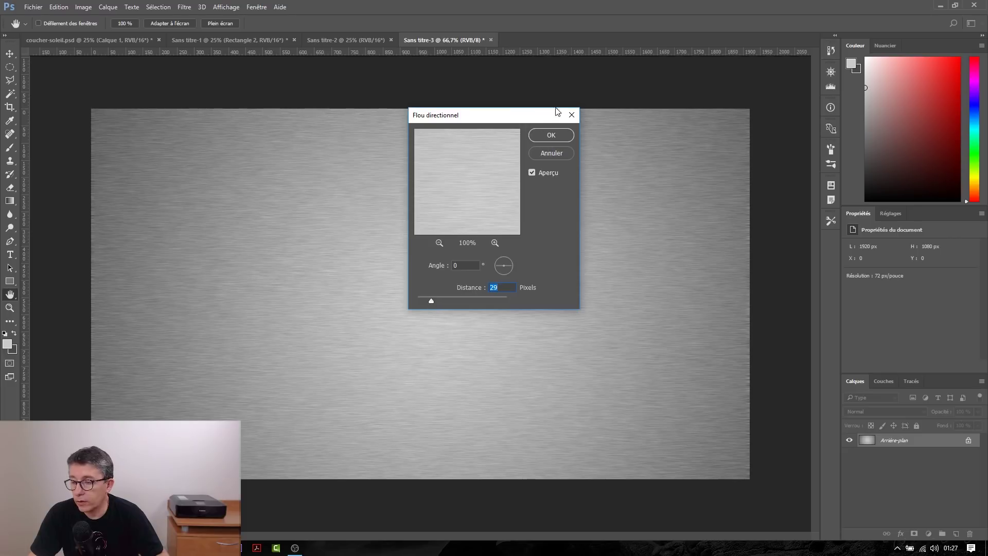
{"action": "left_click", "coordinate": [560, 135]}
{"action": "key", "text": "g"}
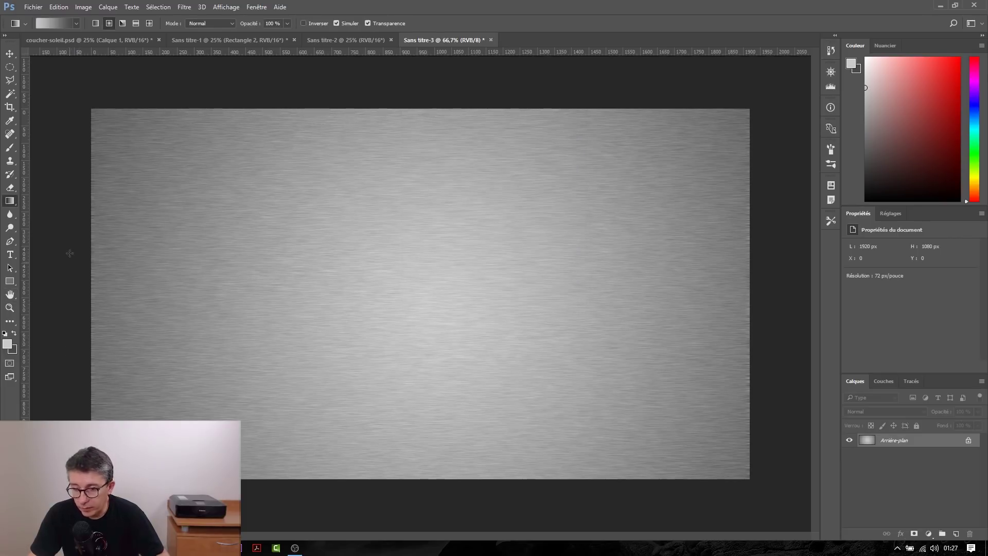
{"action": "scroll", "coordinate": [52, 221], "scroll_direction": "up", "scroll_amount": 5}
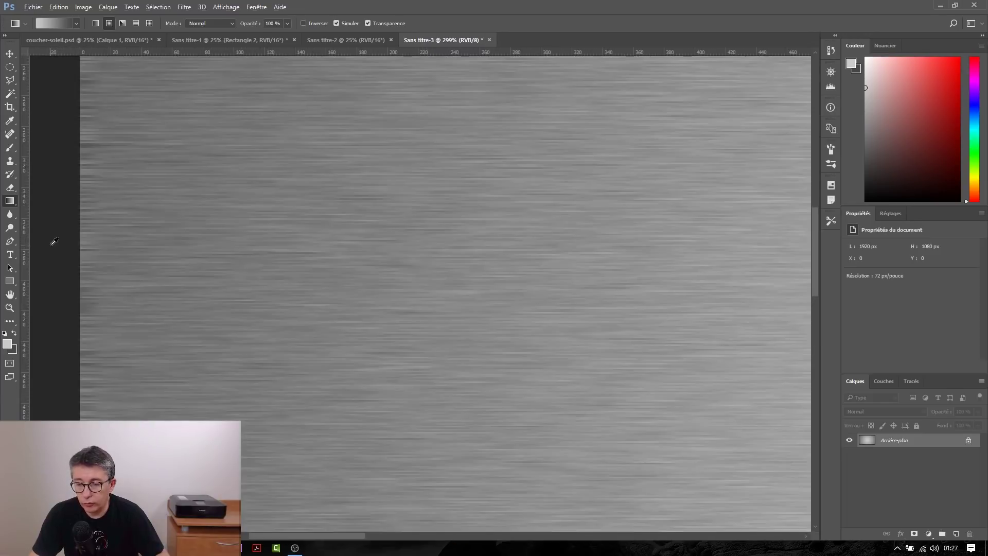
- Unlock the background layer and enlarge it slightly beyond the canvas edges to about 1966 x 1119 px
{"action": "scroll", "coordinate": [86, 245], "scroll_direction": "down", "scroll_amount": 5}
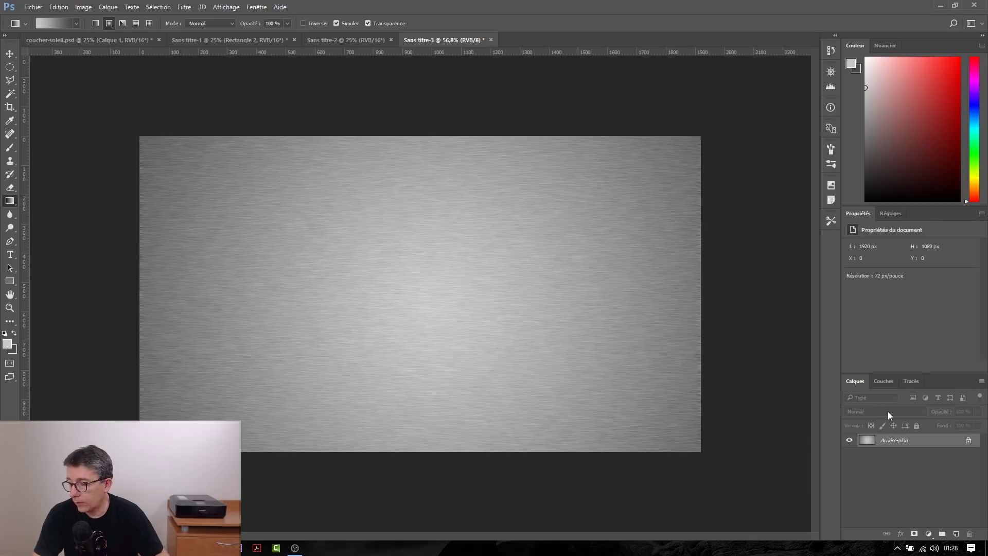
{"action": "left_click", "coordinate": [969, 441]}
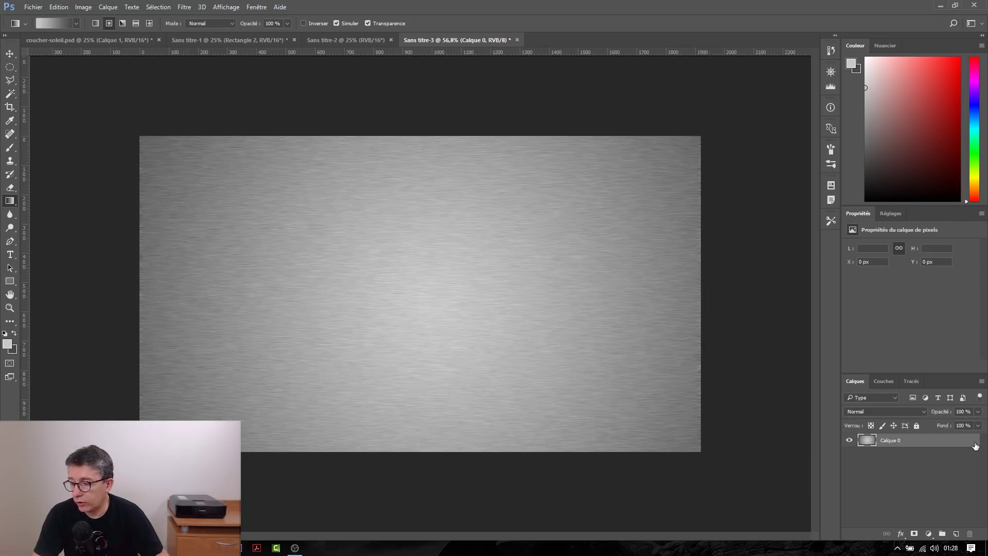
{"action": "key", "text": "ctrl+t"}
{"action": "left_click_drag", "start_coordinate": [143, 136], "coordinate": [130, 131]}
{"action": "left_click_drag", "start_coordinate": [701, 452], "coordinate": [705, 458]}
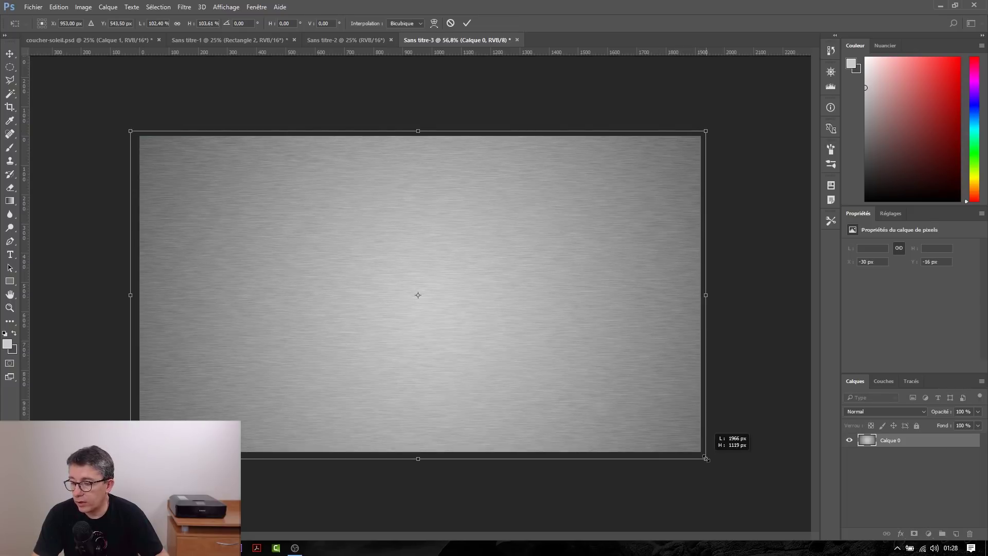
{"action": "key", "text": "Return"}
{"action": "key", "text": "g"}
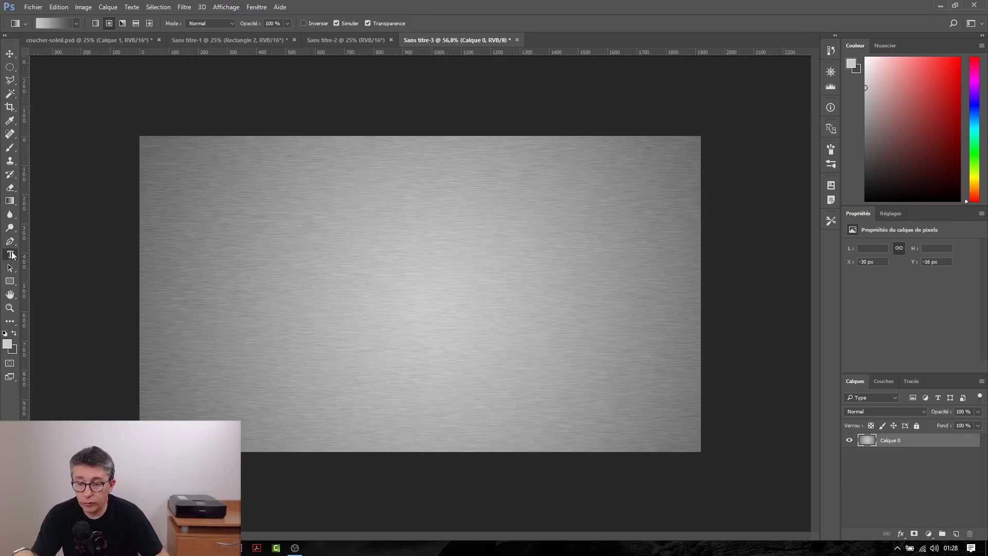
- Add a text layer reading "Deviens-Photographe" on the left side of the brushed-metal background
{"action": "key", "text": "t"}
{"action": "left_click", "coordinate": [181, 260]}
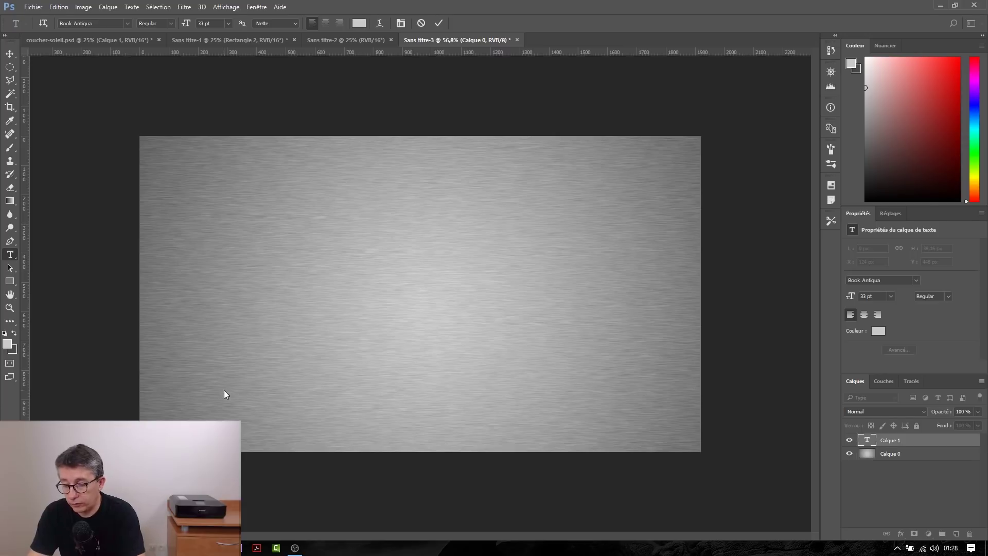
{"action": "type", "text": "Deviens"}
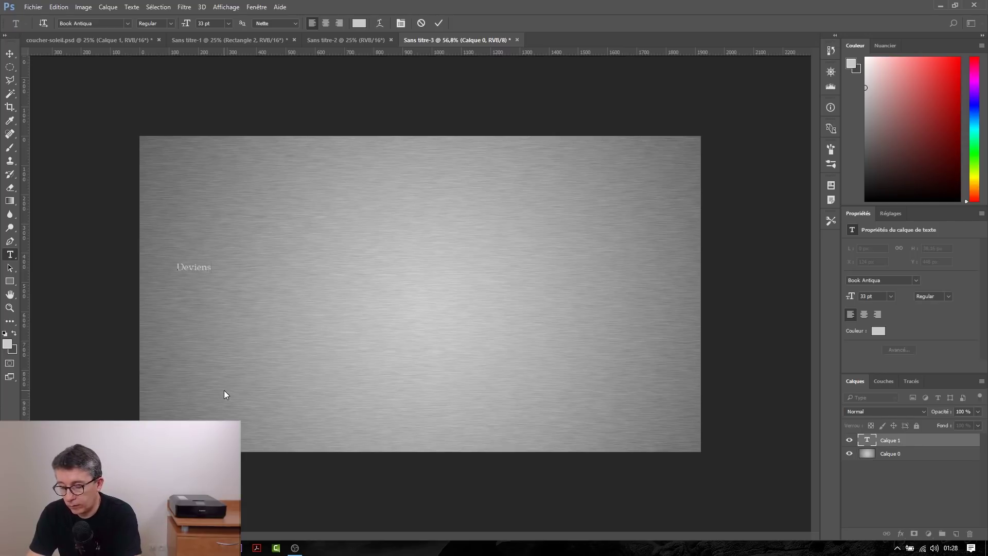
{"action": "type", "text": "-Photographe"}
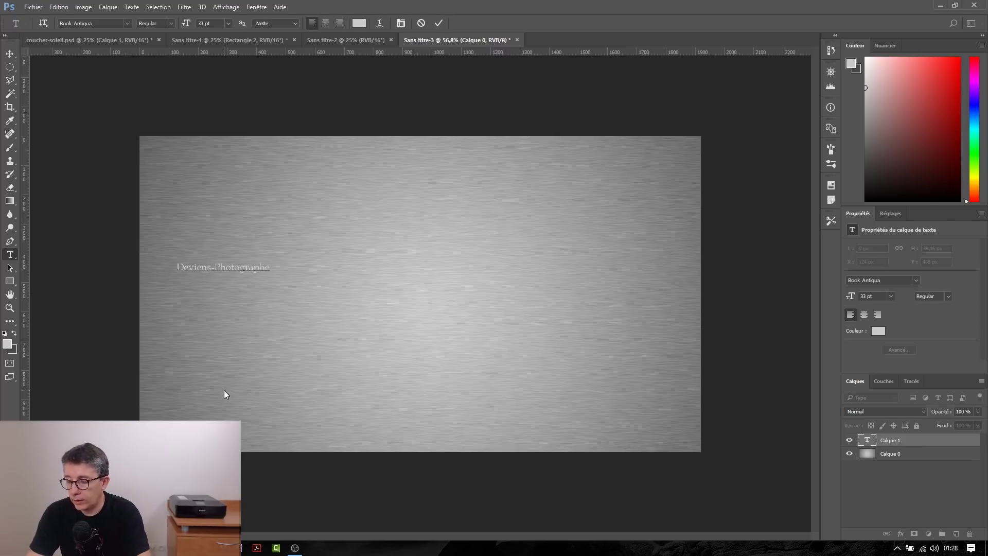
- Set the "Deviens-Photographe" text in the Echinos Park Script font at a size of 263 pt
{"action": "key", "text": "ctrl+a"}
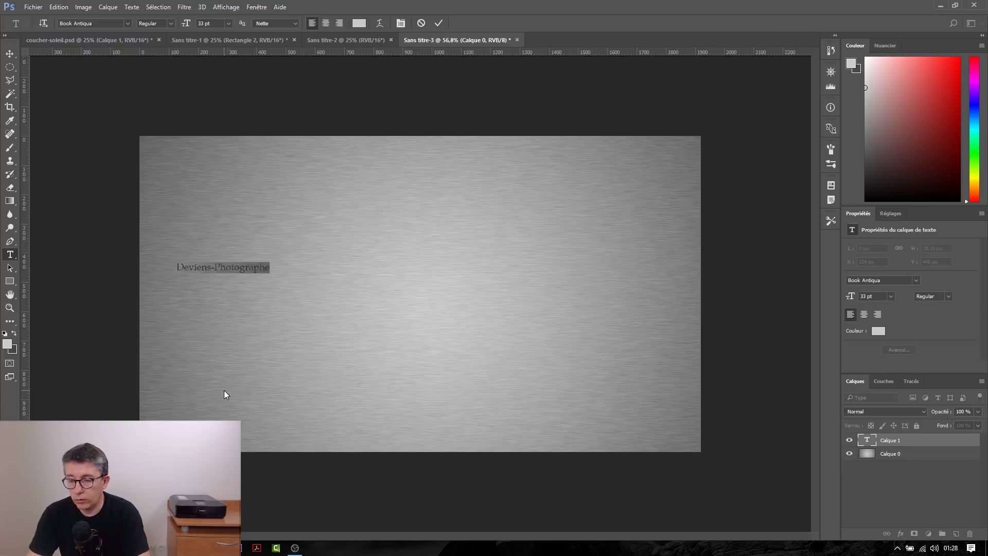
{"action": "left_click", "coordinate": [125, 20]}
{"action": "left_click", "coordinate": [125, 21]}
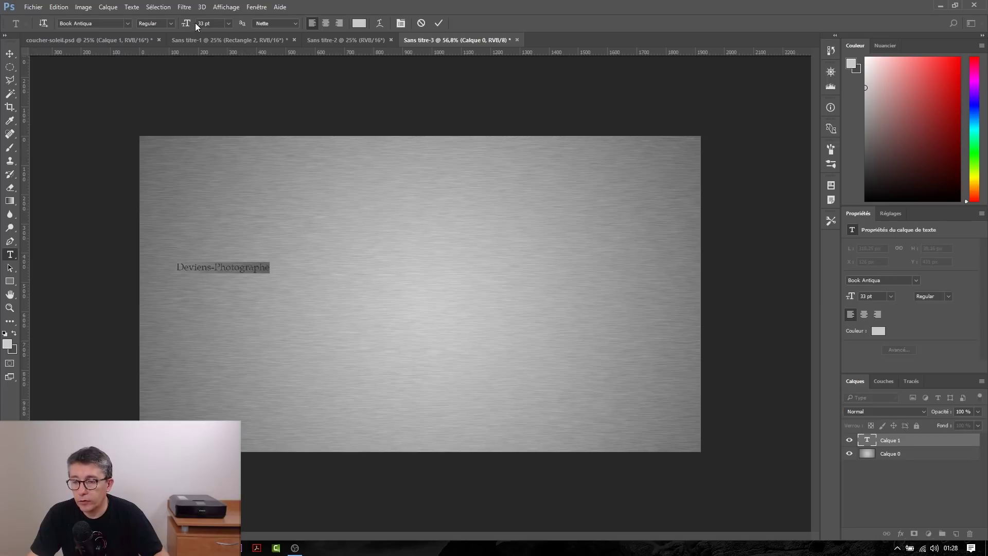
{"action": "left_click_drag", "start_coordinate": [196, 23], "coordinate": [257, 32]}
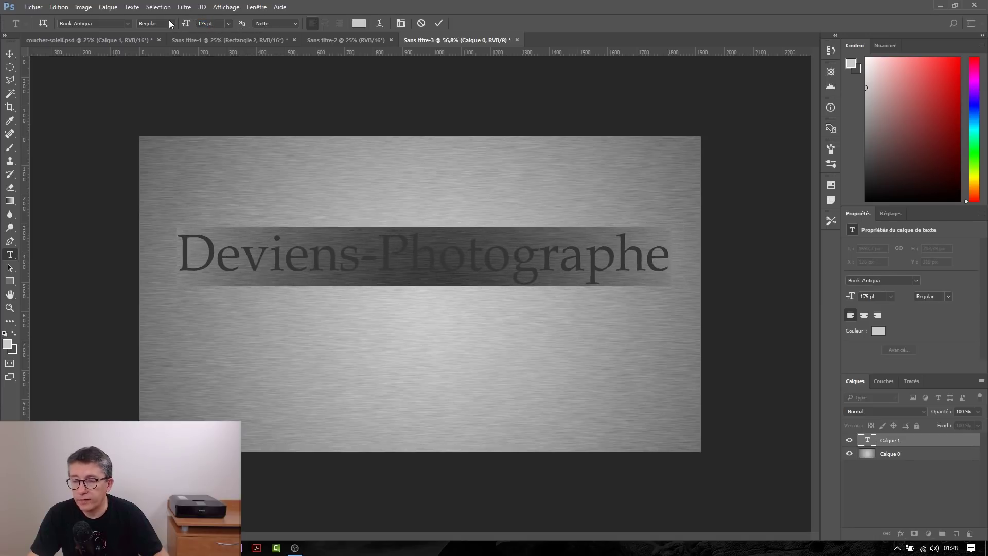
{"action": "left_click", "coordinate": [131, 23]}
{"action": "left_click", "coordinate": [165, 64]}
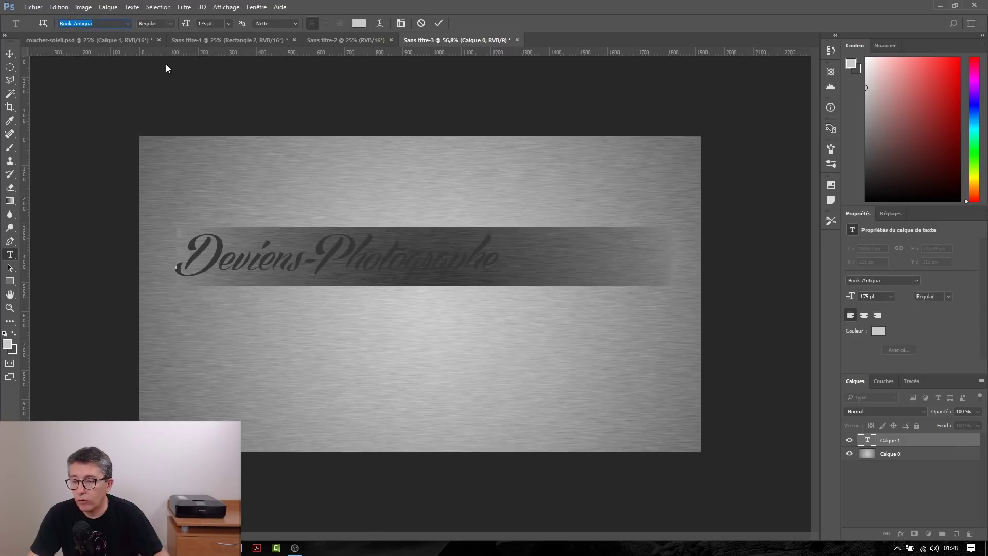
{"action": "left_click_drag", "start_coordinate": [186, 26], "coordinate": [232, 26]}
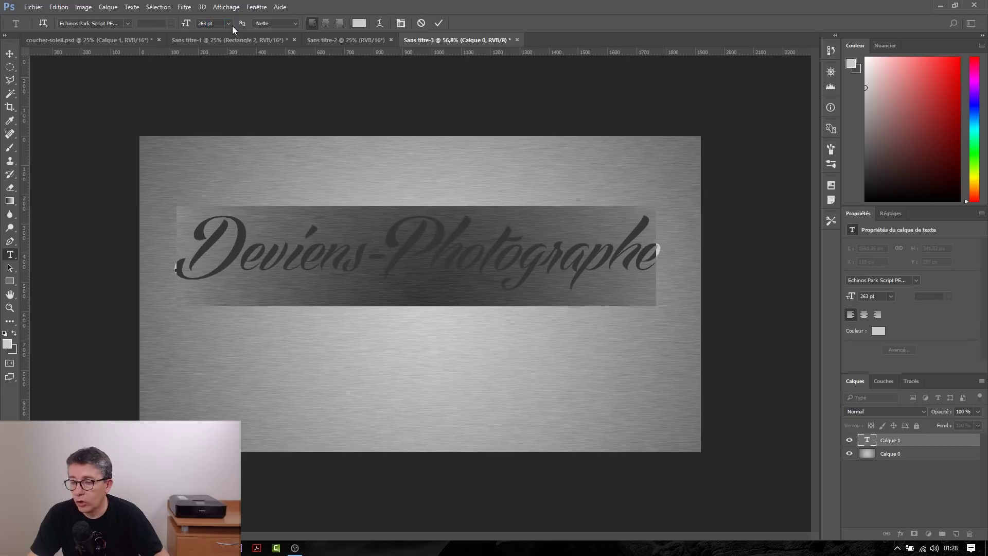
{"action": "left_click", "coordinate": [438, 23]}
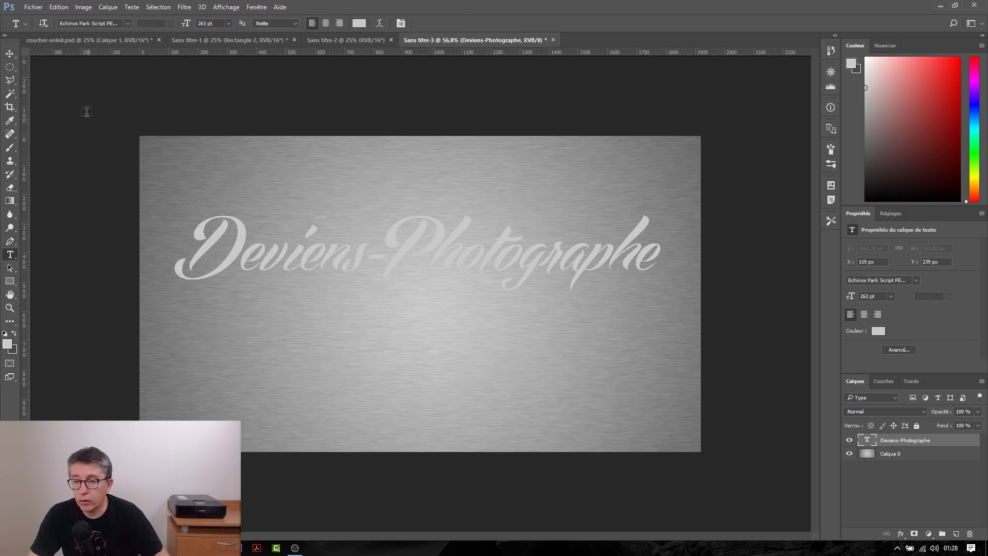
- Place a vertical guide at the horizontal centre of the canvas, hiding the text layer while positioning it
{"action": "left_click", "coordinate": [307, 273]}
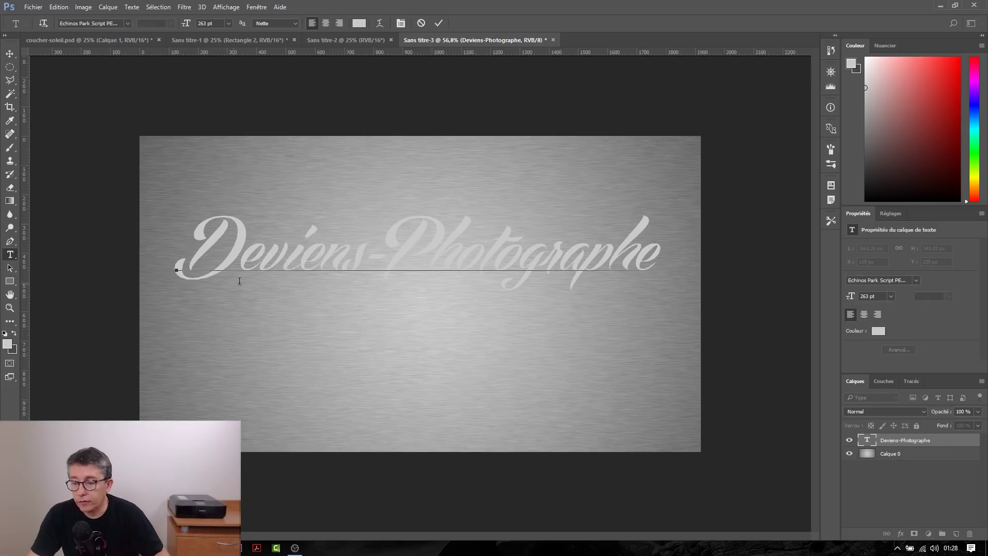
{"action": "left_click", "coordinate": [849, 440]}
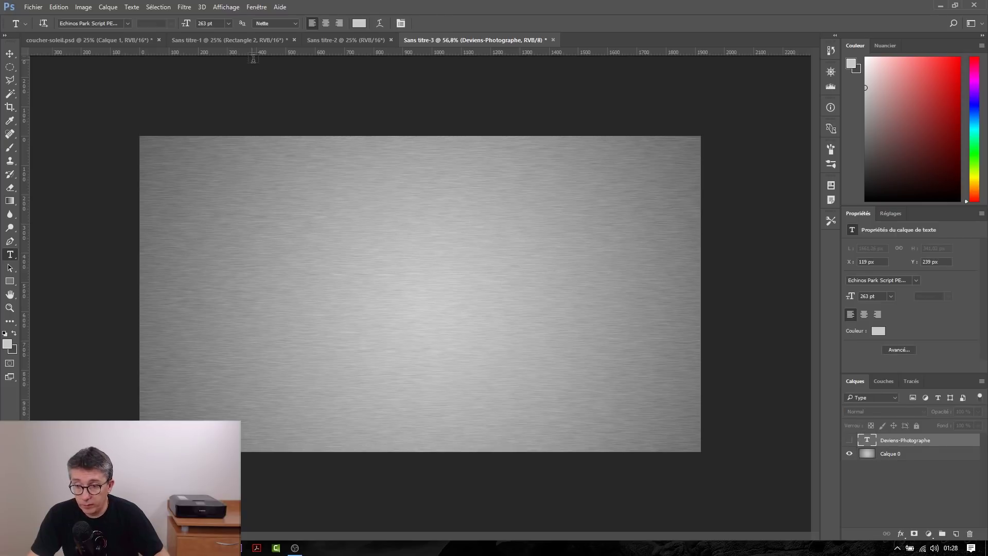
{"action": "key", "text": "r"}
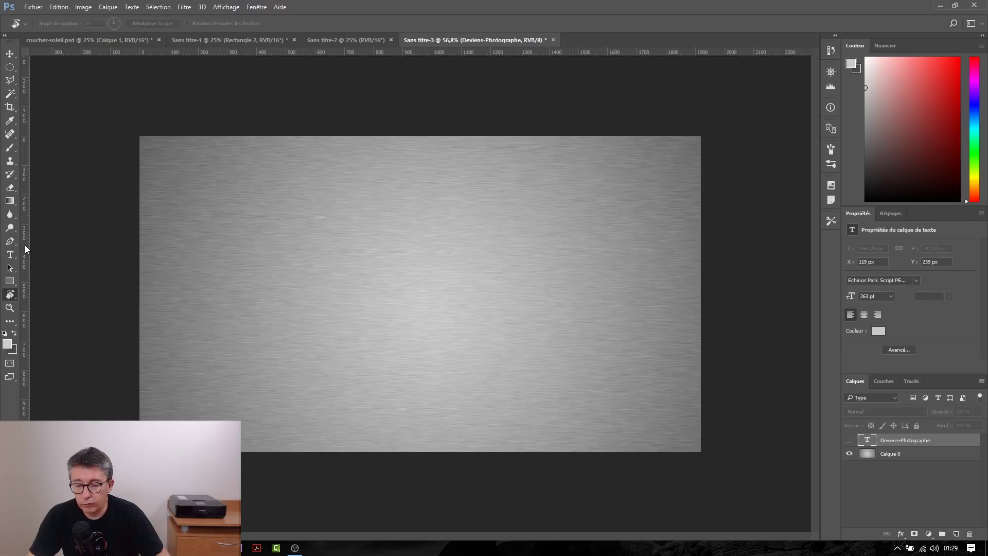
{"action": "left_click_drag", "start_coordinate": [24, 245], "coordinate": [422, 290]}
{"action": "left_click", "coordinate": [849, 440]}
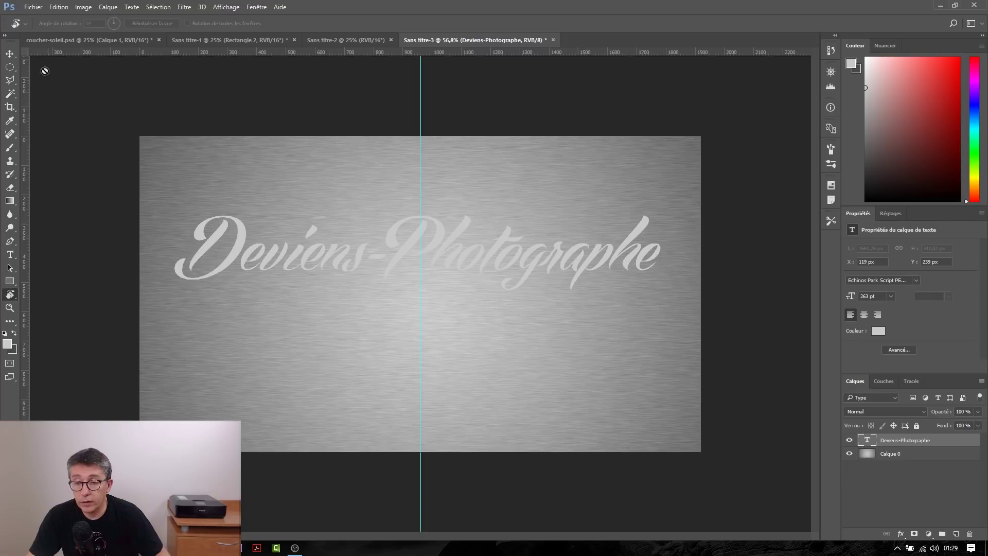
- Centre-align the "Deviens-Photographe" text and move it so that it is centred on the guide in the canvas's upper half
{"action": "left_click", "coordinate": [9, 254]}
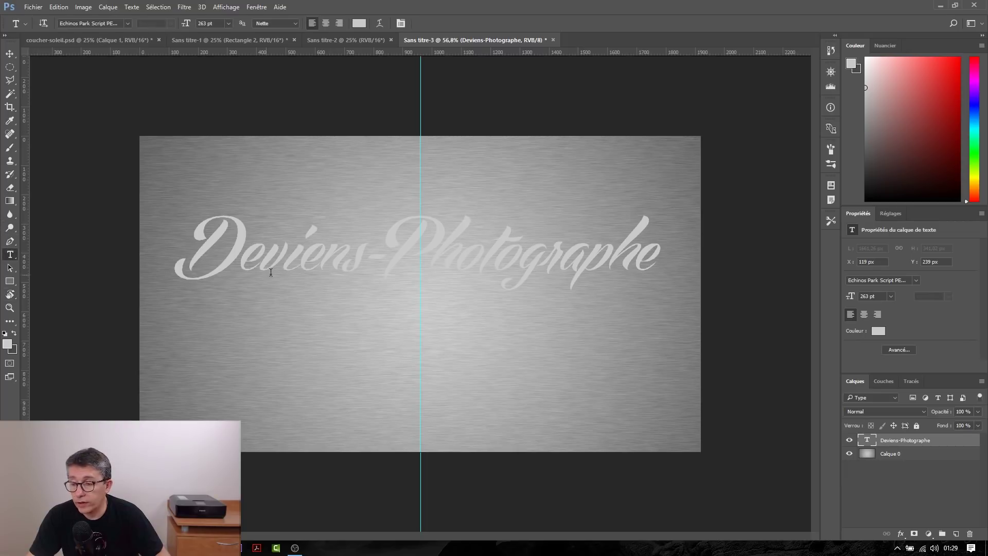
{"action": "left_click", "coordinate": [341, 257]}
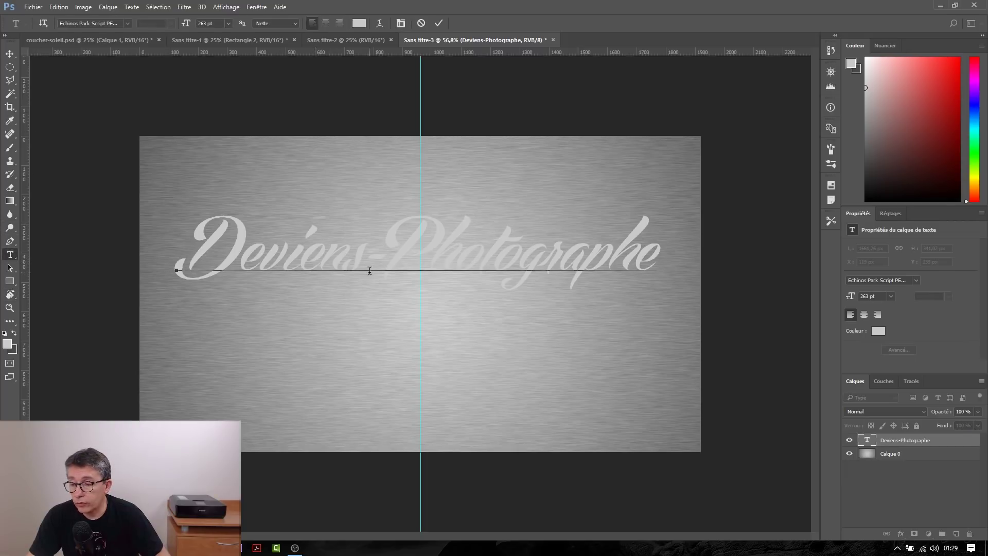
{"action": "left_click", "coordinate": [327, 25]}
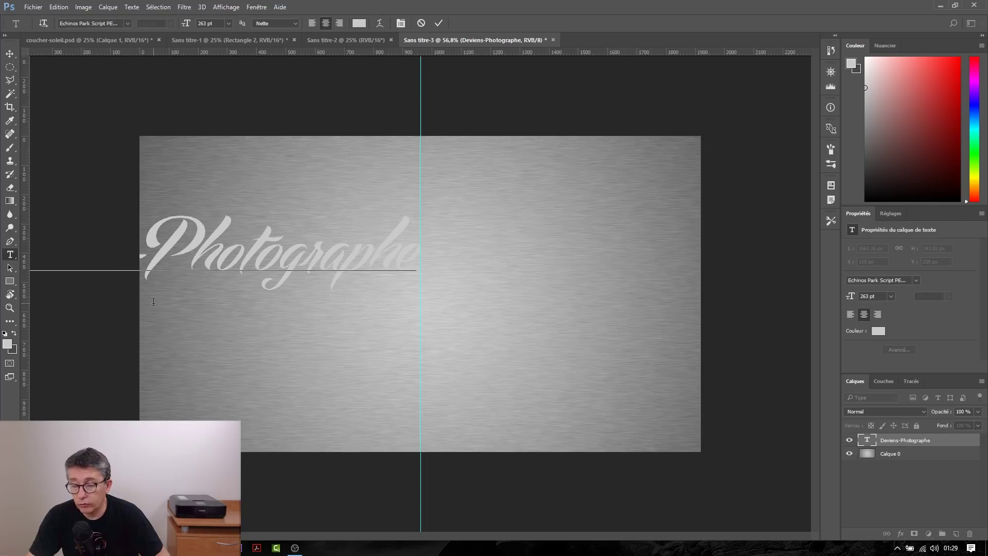
{"action": "left_click_drag", "start_coordinate": [168, 288], "coordinate": [271, 315]}
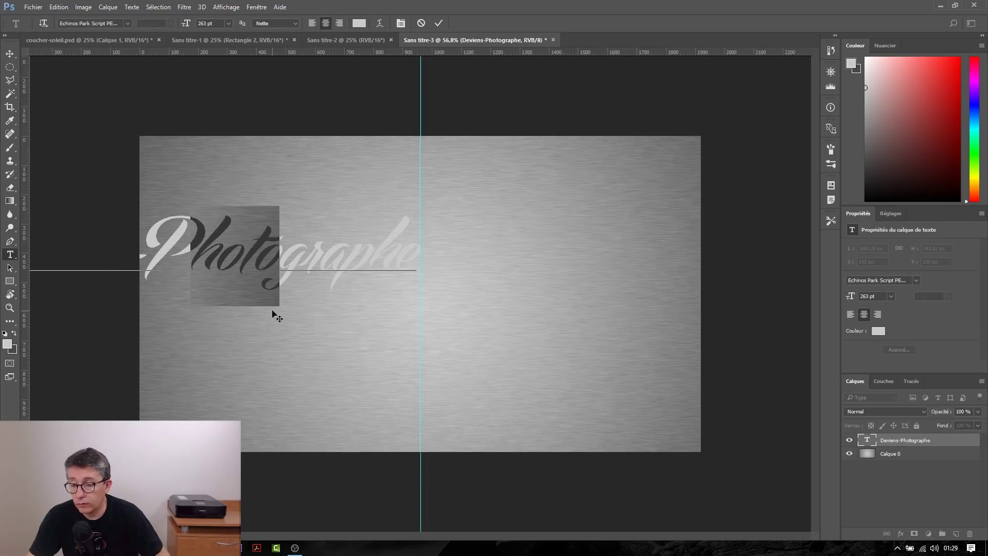
{"action": "left_click", "coordinate": [263, 336]}
{"action": "left_click", "coordinate": [222, 293]}
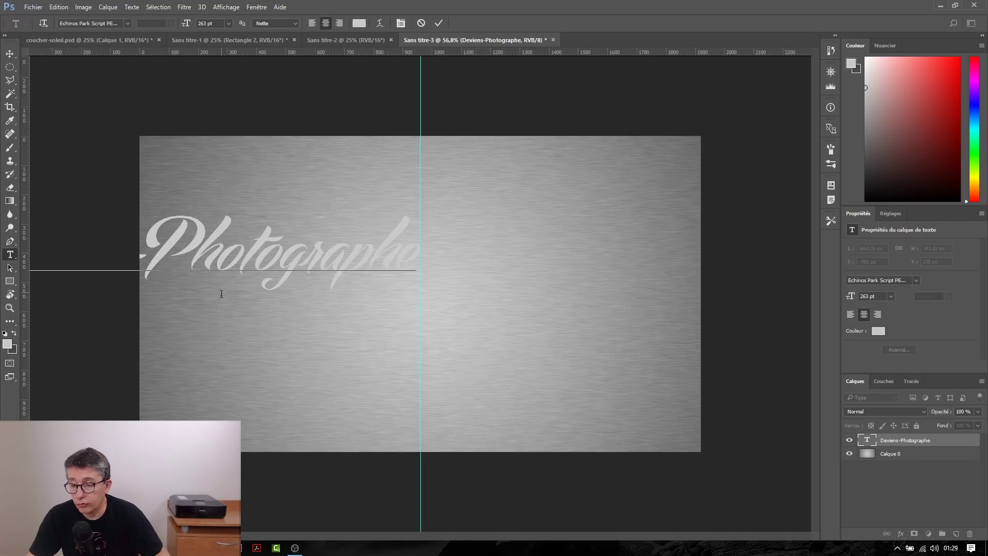
{"action": "left_click_drag", "start_coordinate": [229, 322], "coordinate": [470, 298]}
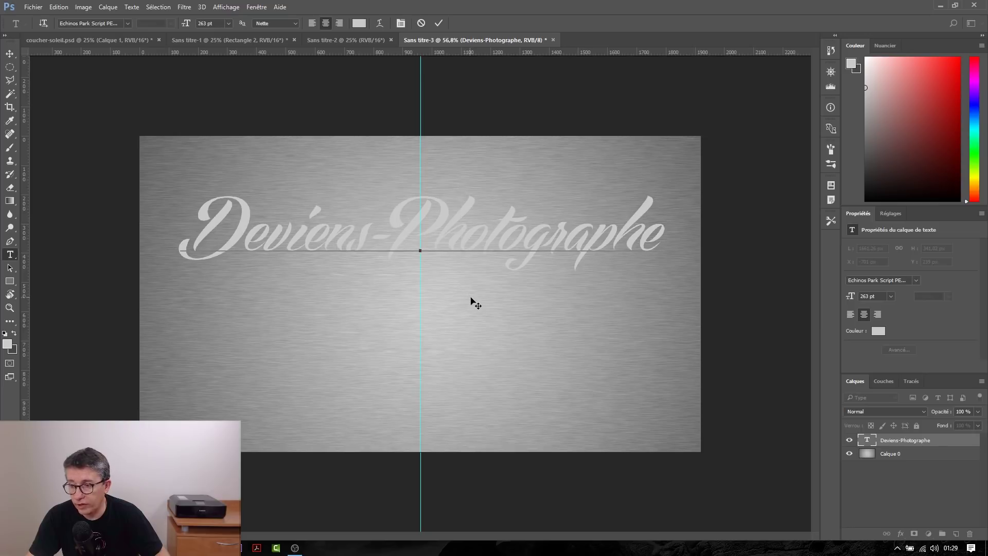
{"action": "left_click", "coordinate": [925, 491]}
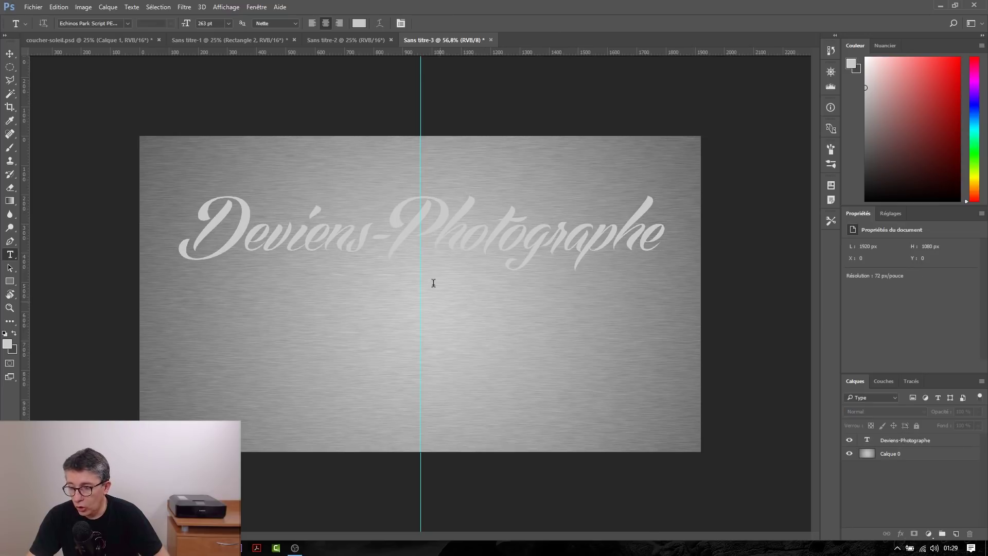
- Add a second text layer below the title reading "La bonne pratique de la photo"
{"action": "left_click", "coordinate": [453, 373]}
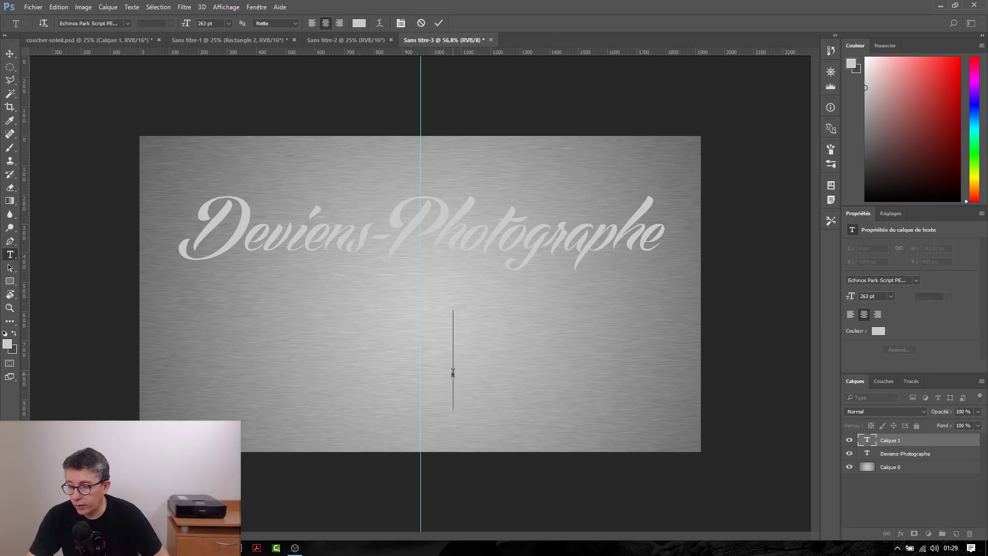
{"action": "type", "text": "de"}
{"action": "key", "text": "BackSpace"}
{"action": "key", "text": "BackSpace"}
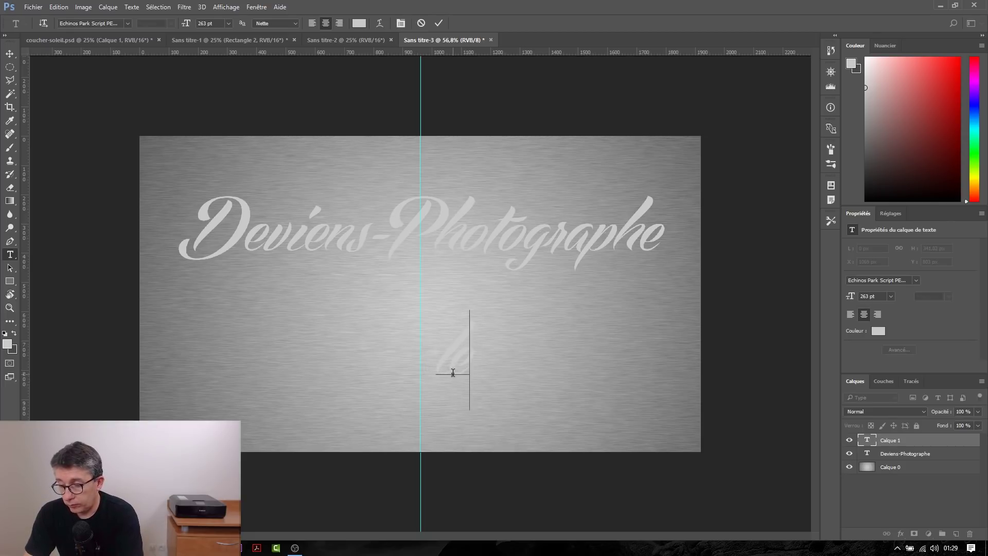
{"action": "type", "text": "La bonne"}
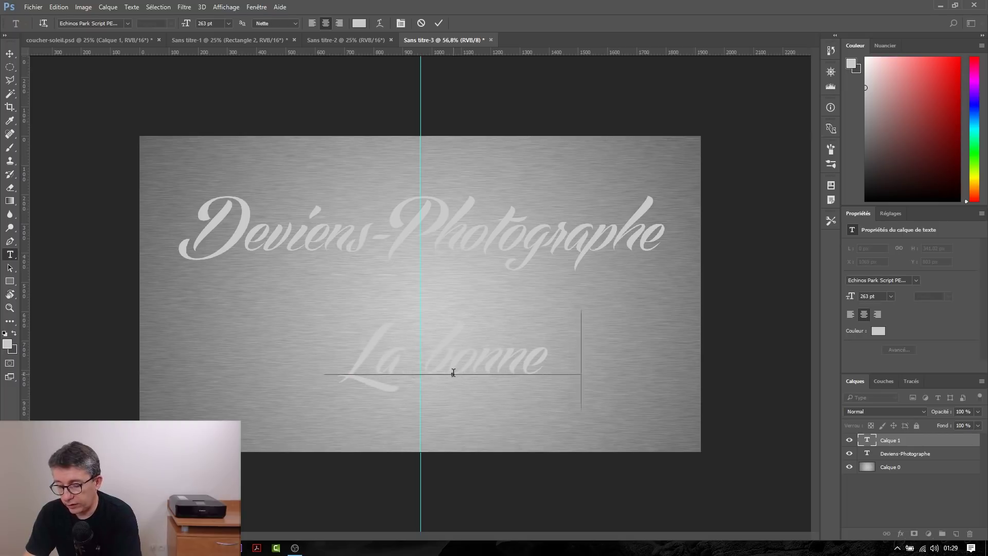
{"action": "type", "text": " pratique"}
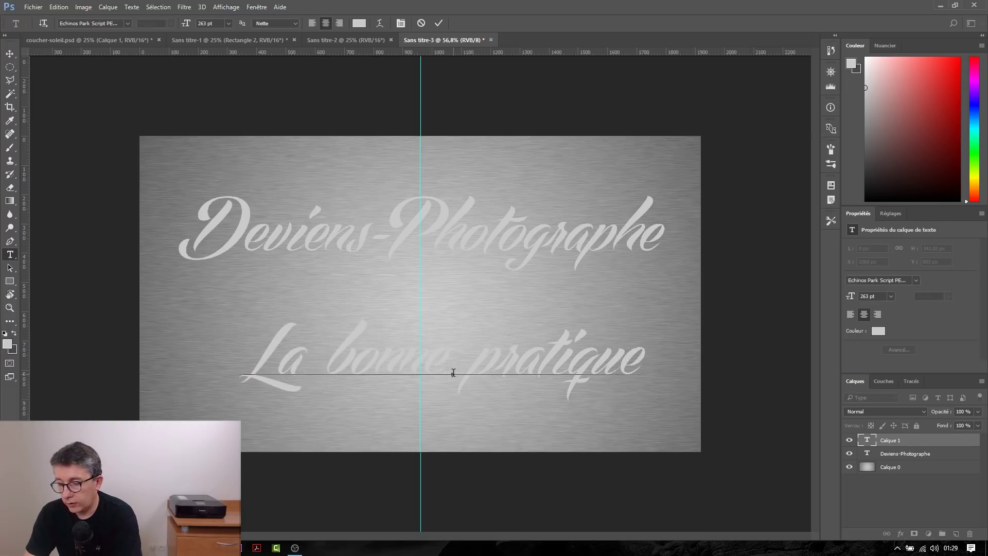
{"action": "type", "text": " de la"}
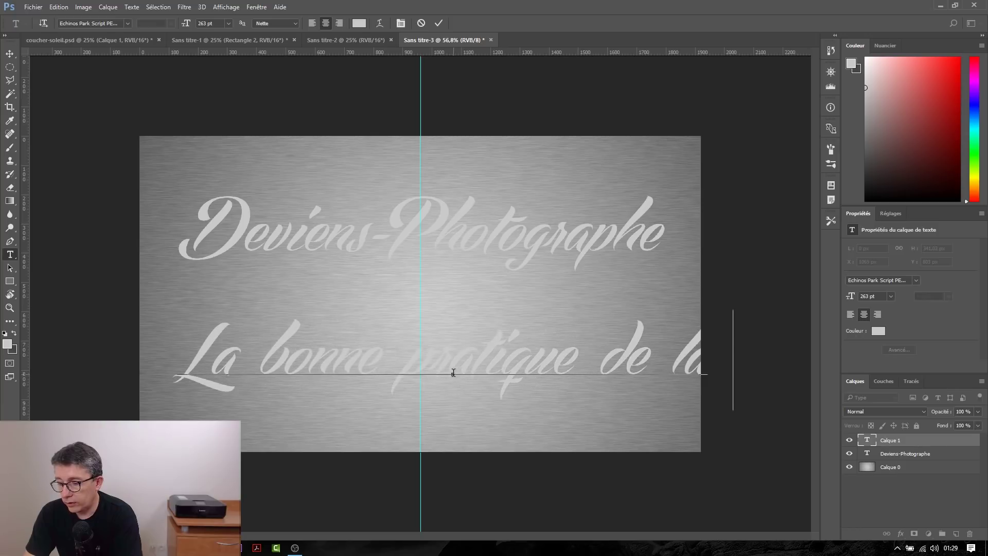
{"action": "type", "text": " ph"}
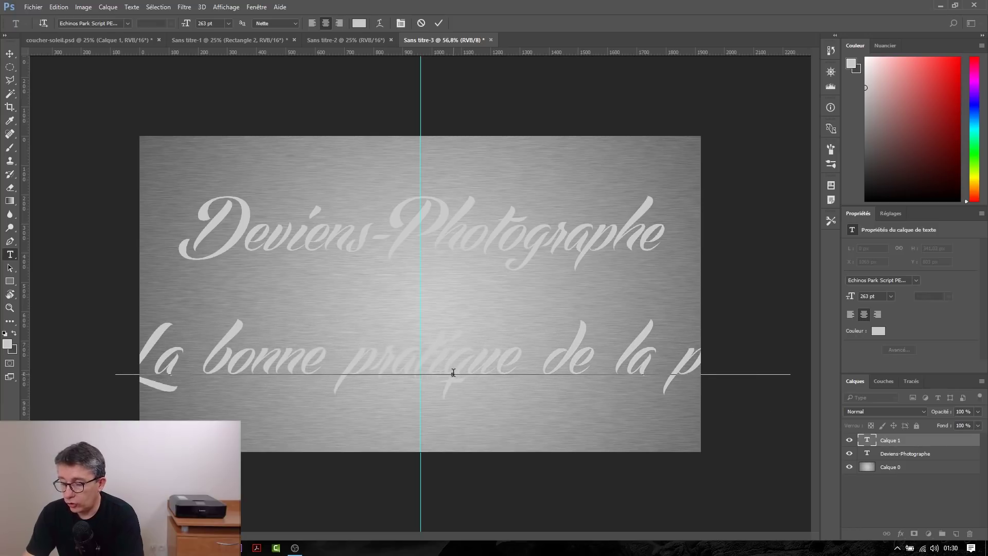
- Set the "La bonne pratique de la photo" text in Book Antiqua at 43 pt
{"action": "key", "text": "ctrl+a"}
{"action": "left_click_drag", "start_coordinate": [181, 27], "coordinate": [88, 31]}
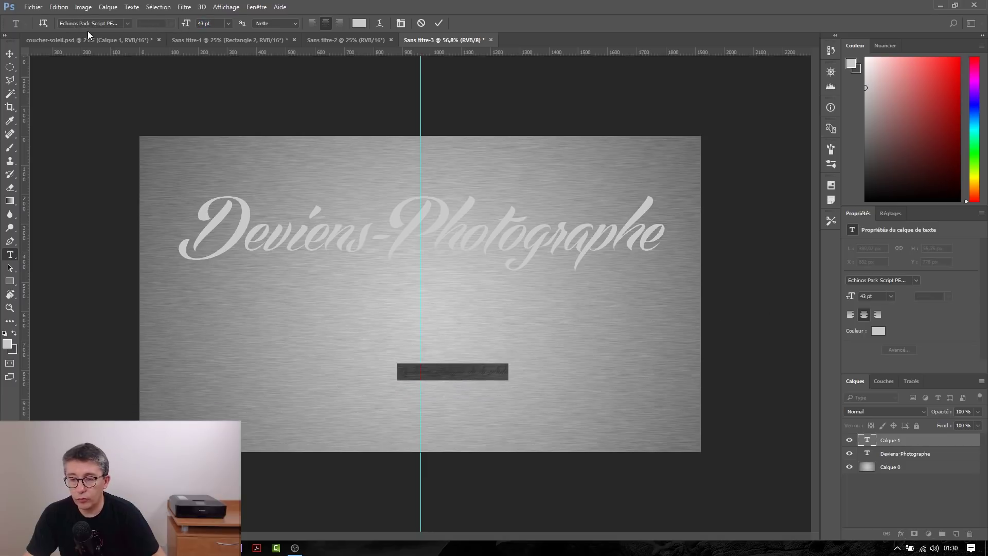
{"action": "left_click", "coordinate": [126, 24]}
{"action": "left_click", "coordinate": [128, 67]}
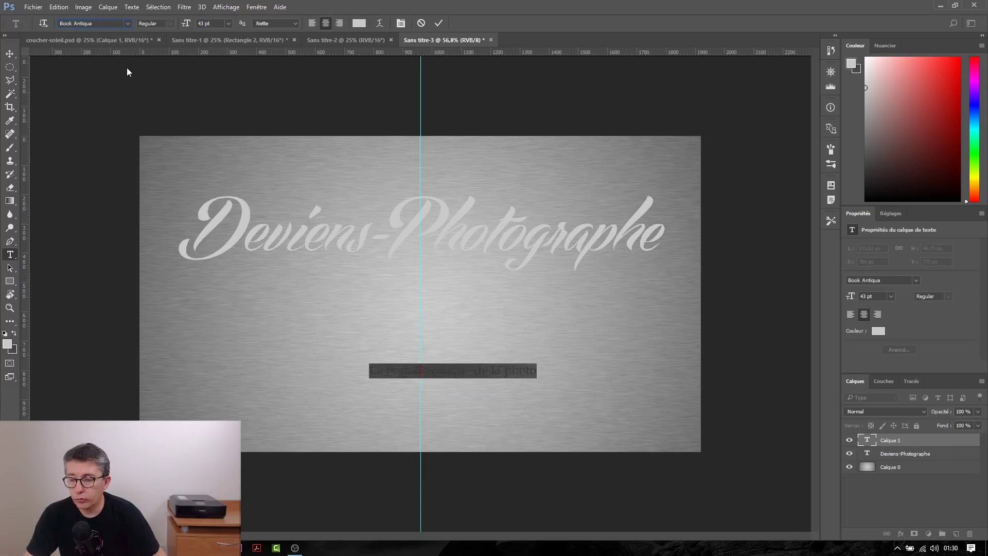
- Move the tagline directly under the title, flush with the right end of "Photographe", and commit the text
{"action": "left_click", "coordinate": [457, 374]}
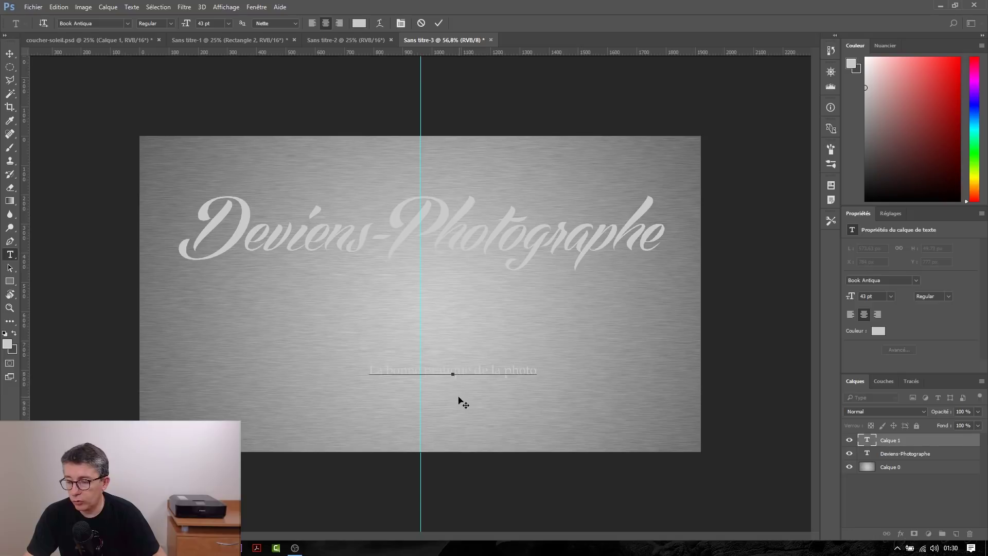
{"action": "left_click_drag", "start_coordinate": [457, 395], "coordinate": [585, 287]}
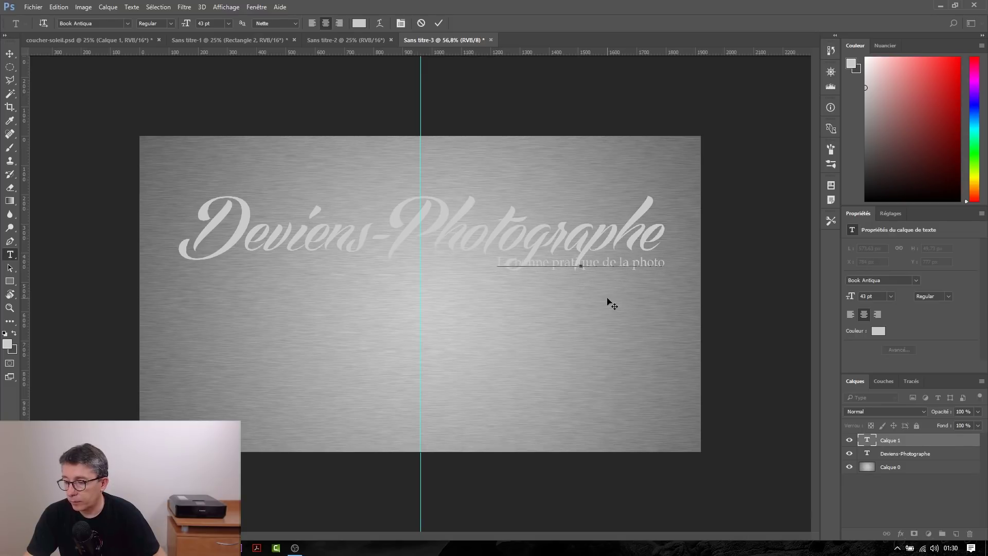
{"action": "left_click", "coordinate": [866, 502]}
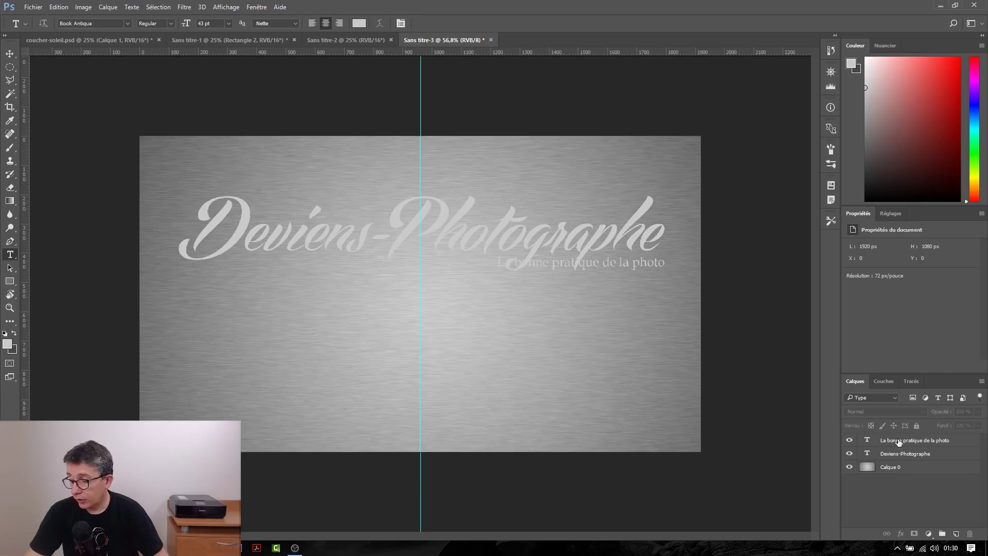
- Hide both text layers and copy the brushed-metal texture of Calque 0 within their combined letter outlines to a new layer
{"action": "left_click_drag", "start_coordinate": [848, 442], "coordinate": [849, 455]}
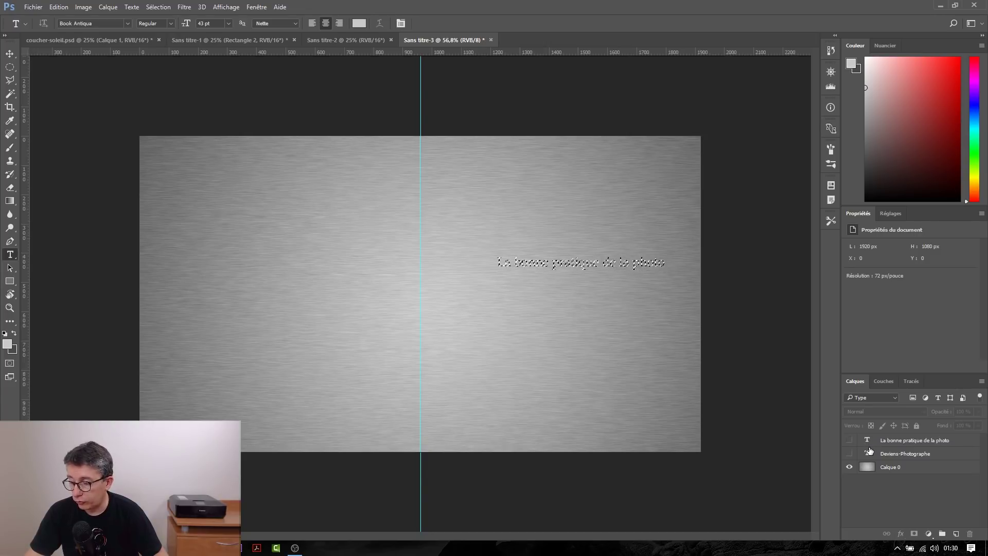
{"action": "left_click", "coordinate": [869, 456], "text": "ctrl+shift"}
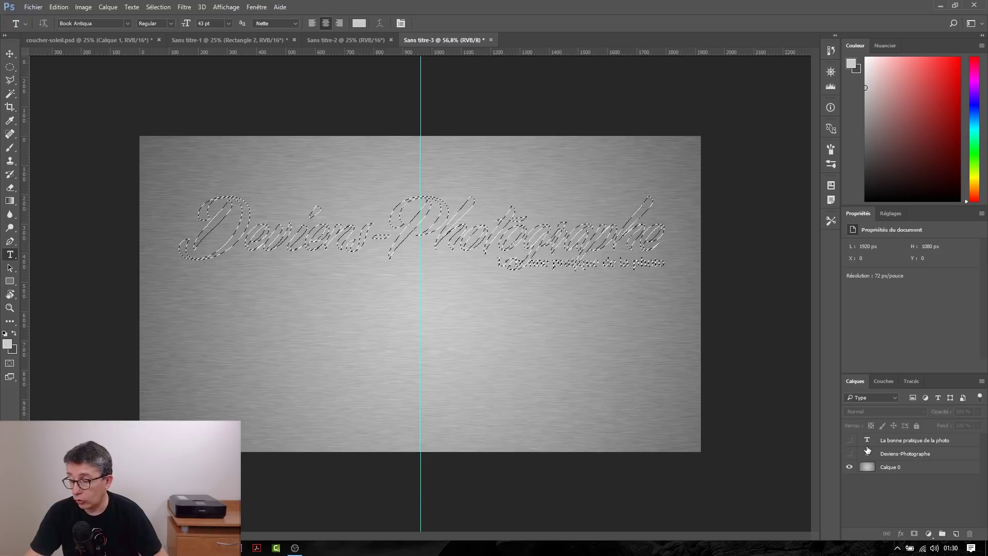
{"action": "left_click", "coordinate": [868, 452], "text": "ctrl+alt"}
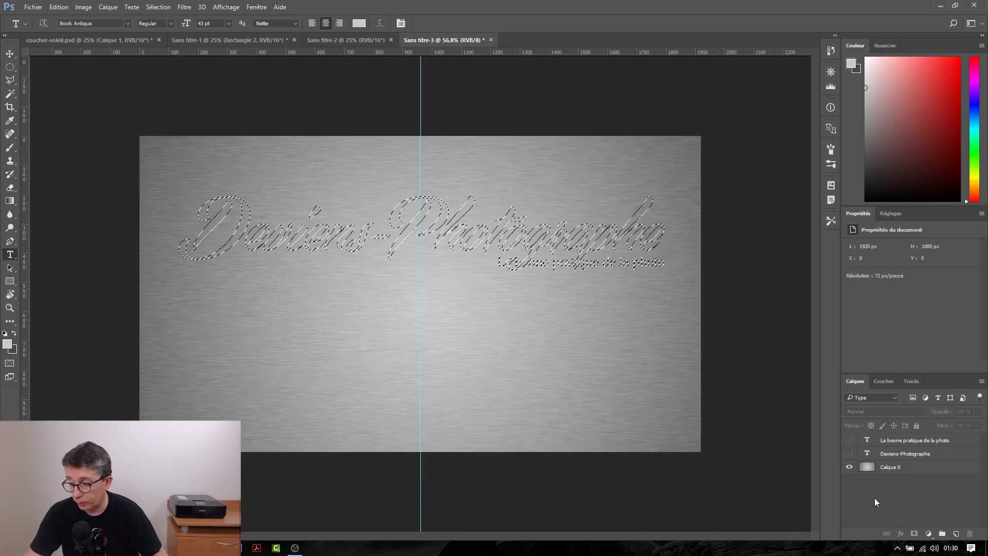
{"action": "left_click", "coordinate": [890, 466]}
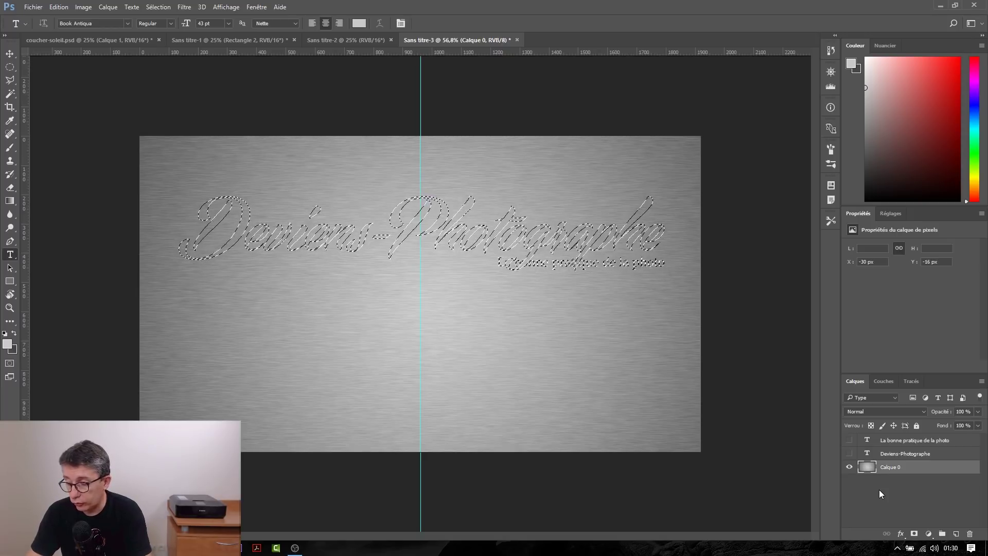
{"action": "key", "text": "ctrl+j"}
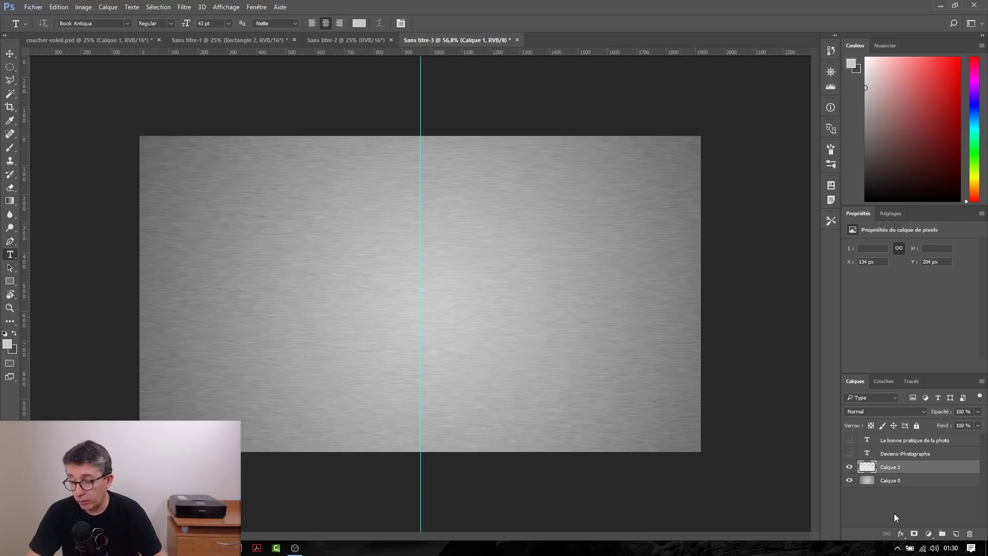
- Temporarily hide Calque 0 to inspect the metal lettering on Calque 1 up close, and show the background again
{"action": "left_click", "coordinate": [849, 480]}
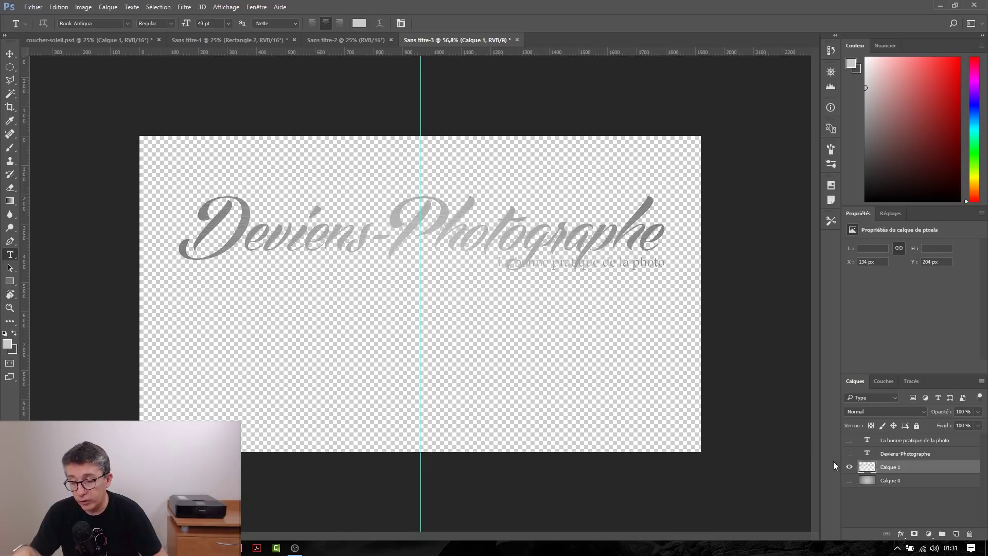
{"action": "scroll", "coordinate": [505, 188], "scroll_direction": "up", "scroll_amount": 6}
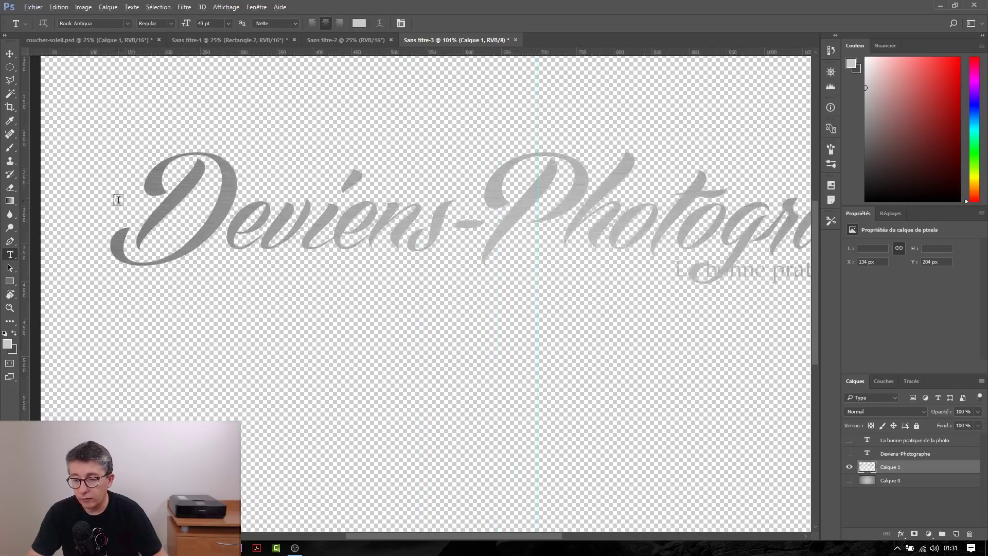
{"action": "scroll", "coordinate": [134, 202], "scroll_direction": "up", "scroll_amount": 3}
{"action": "scroll", "coordinate": [242, 214], "scroll_direction": "down", "scroll_amount": 5}
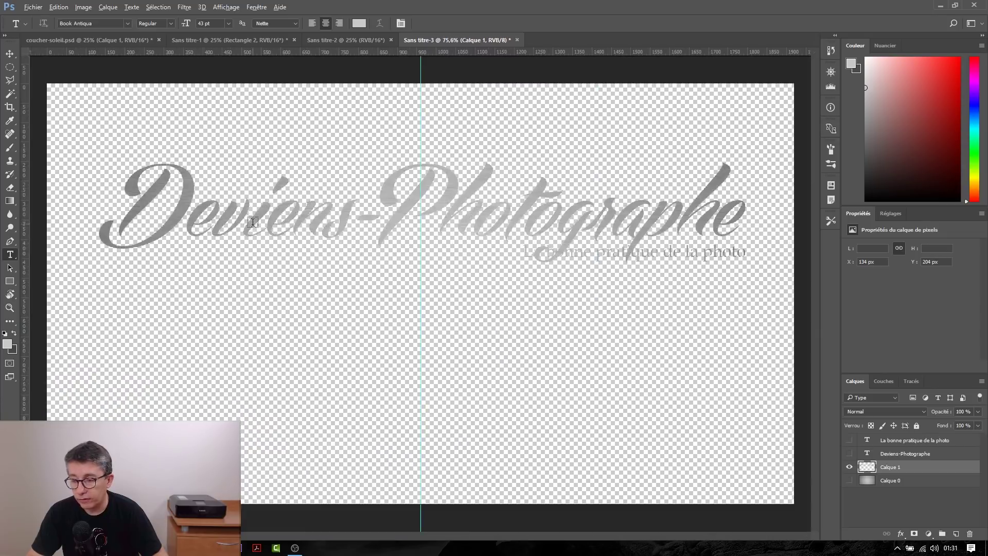
{"action": "scroll", "coordinate": [252, 222], "scroll_direction": "down", "scroll_amount": 2}
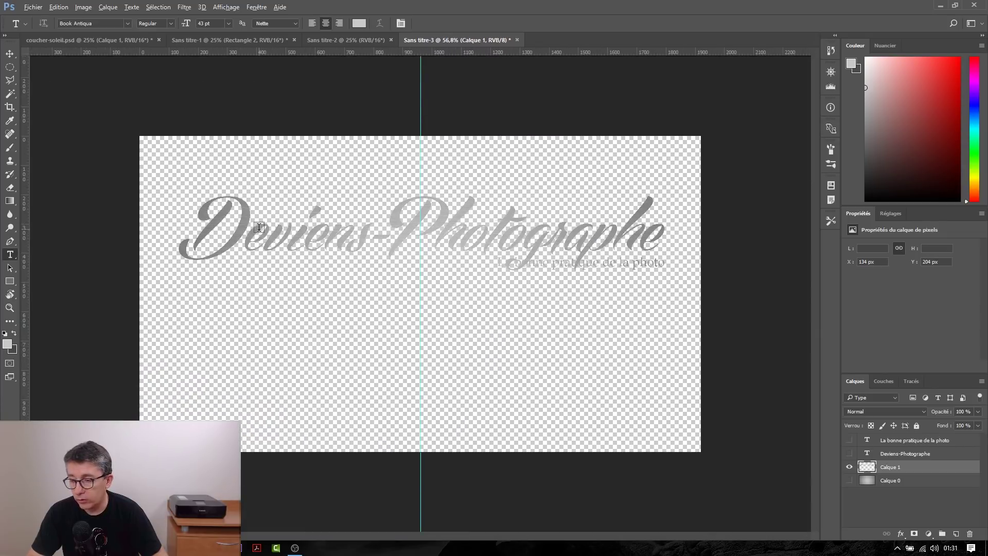
{"action": "left_click", "coordinate": [849, 480]}
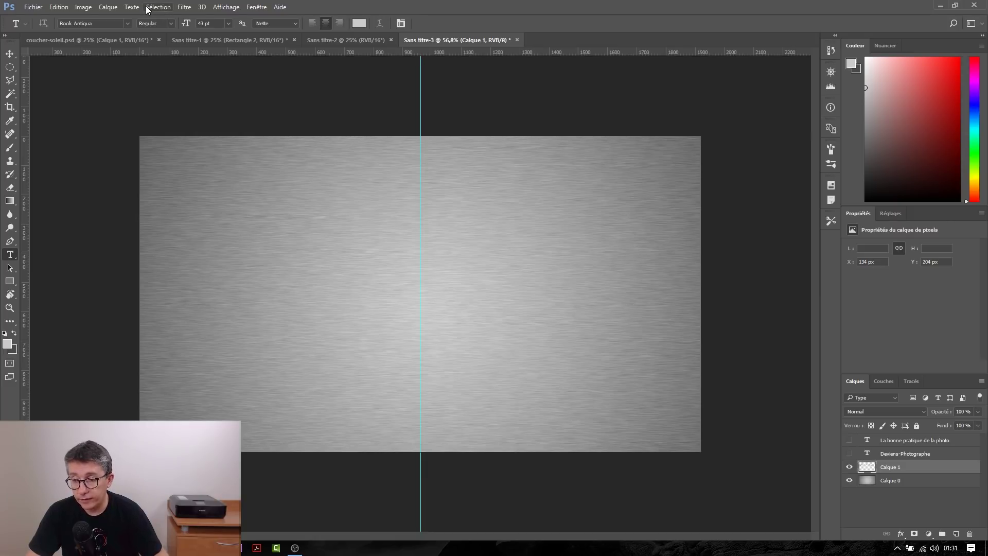
- Add an inner shadow to the Calque 1 lettering with a distance of 7 px and a size of 27 px
{"action": "left_click", "coordinate": [108, 7]}
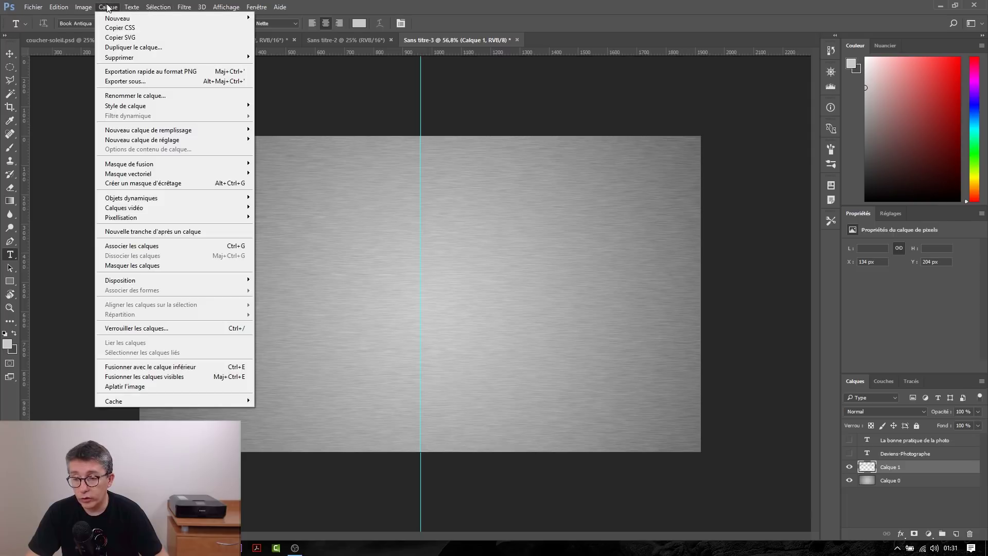
{"action": "mouse_move", "coordinate": [222, 110]}
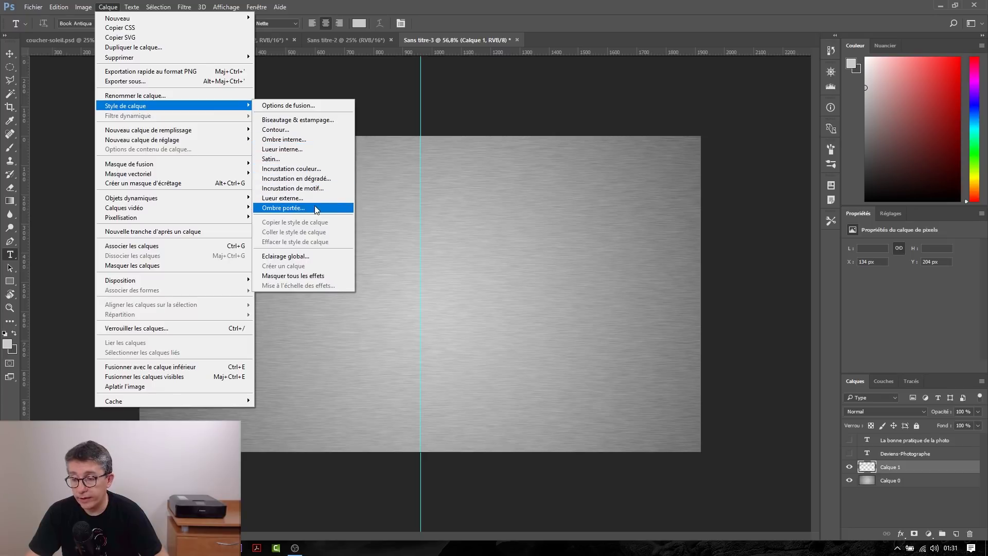
{"action": "left_click", "coordinate": [298, 140]}
{"action": "left_click_drag", "start_coordinate": [597, 235], "coordinate": [347, 271]}
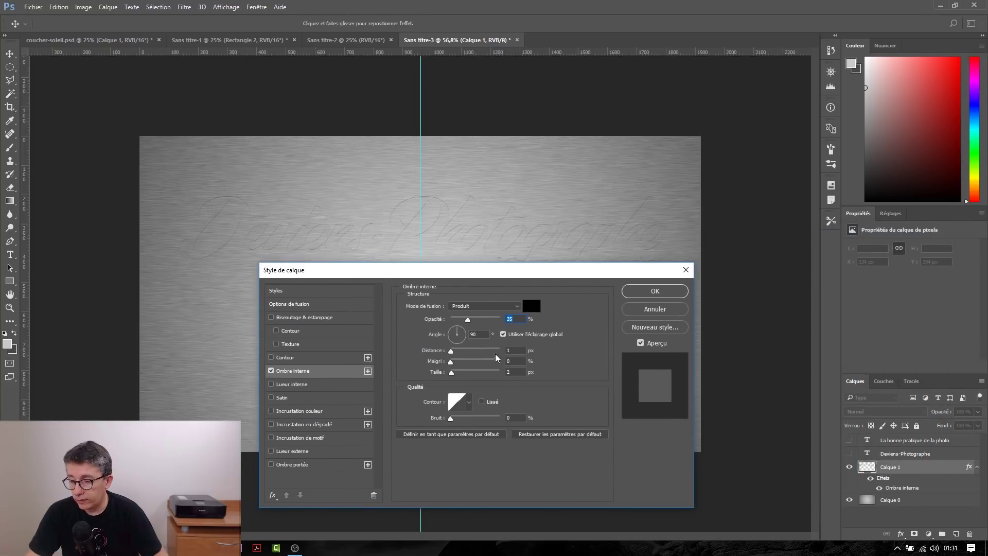
{"action": "left_click_drag", "start_coordinate": [452, 352], "coordinate": [454, 355]}
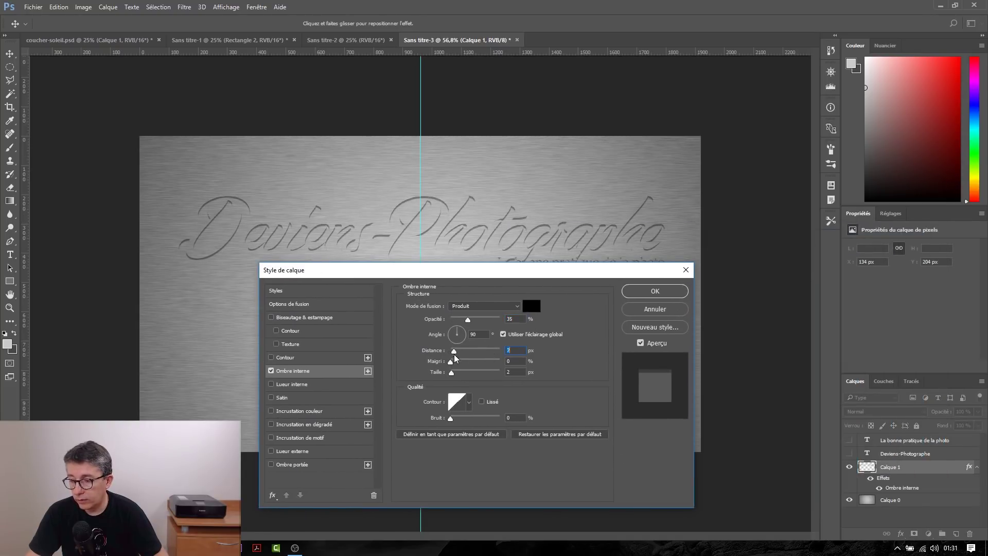
{"action": "left_click_drag", "start_coordinate": [452, 377], "coordinate": [461, 376]}
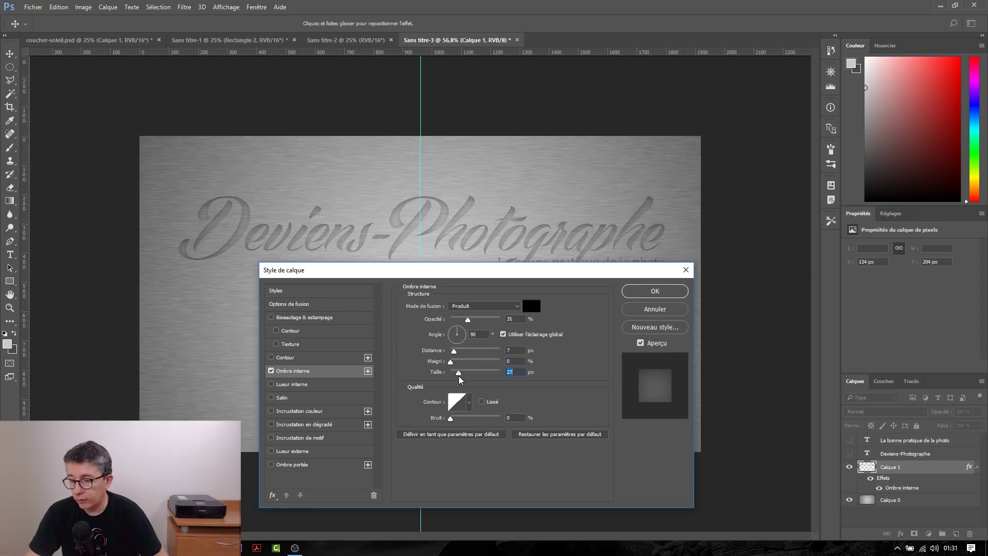
- Set the inner shadow's angle to 122° and apply the layer style
{"action": "left_click_drag", "start_coordinate": [456, 334], "coordinate": [453, 334]}
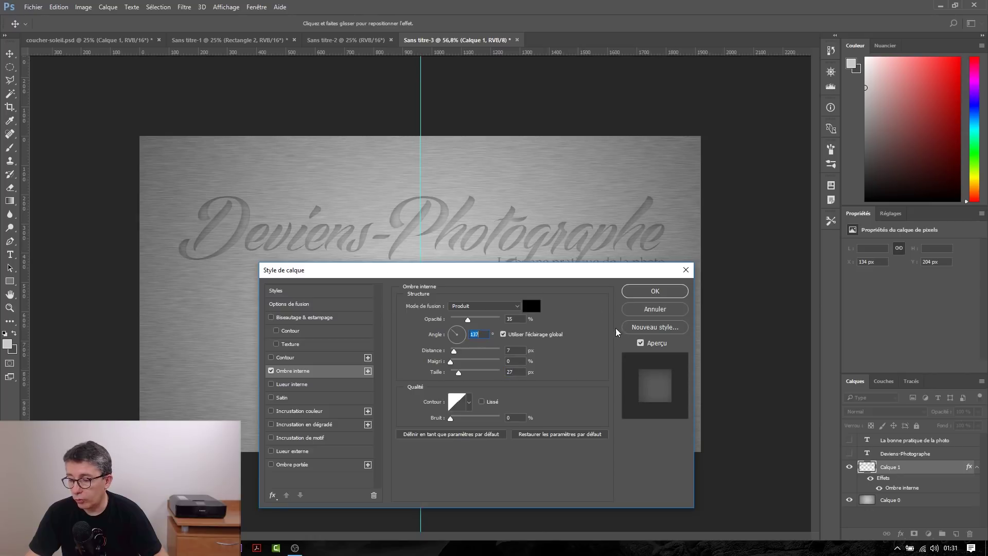
{"action": "left_click", "coordinate": [452, 332]}
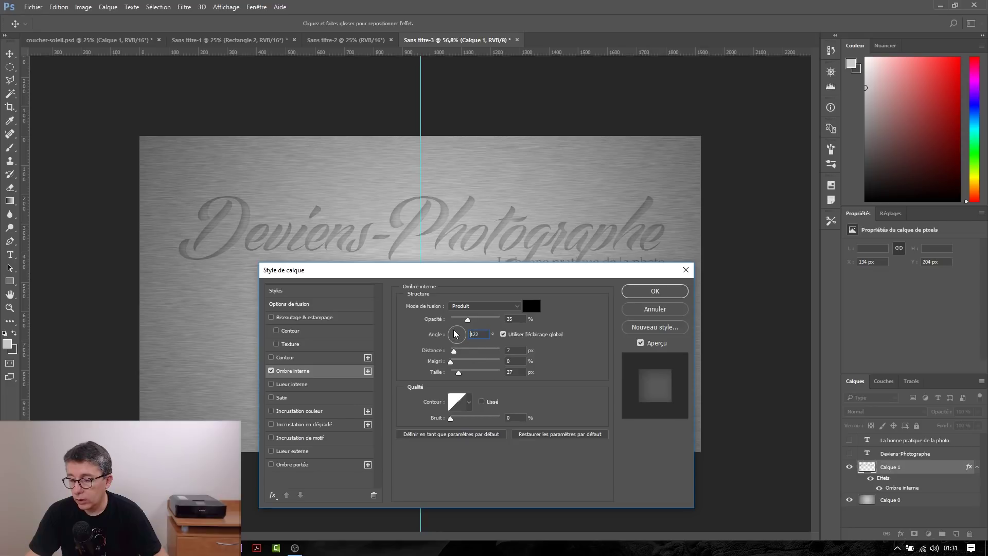
{"action": "left_click", "coordinate": [641, 293]}
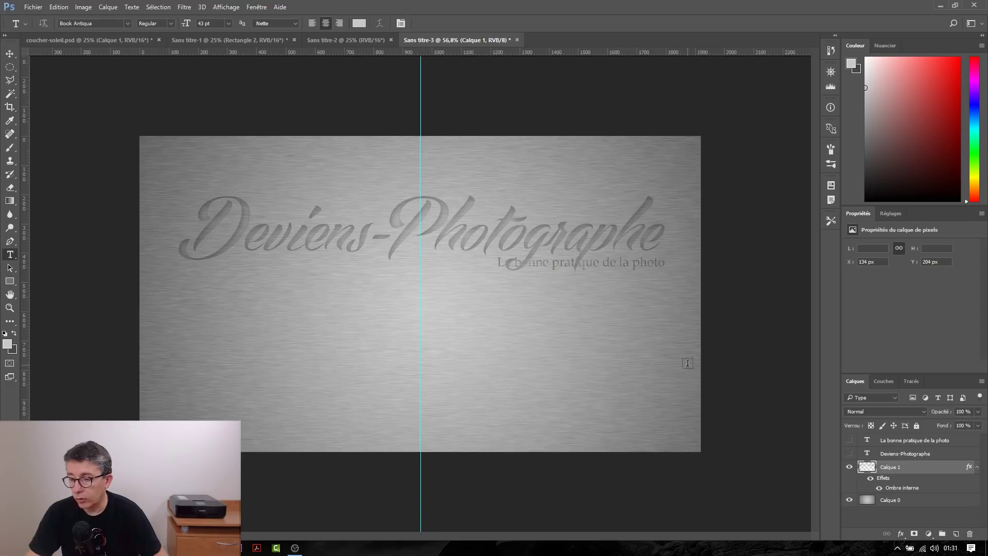